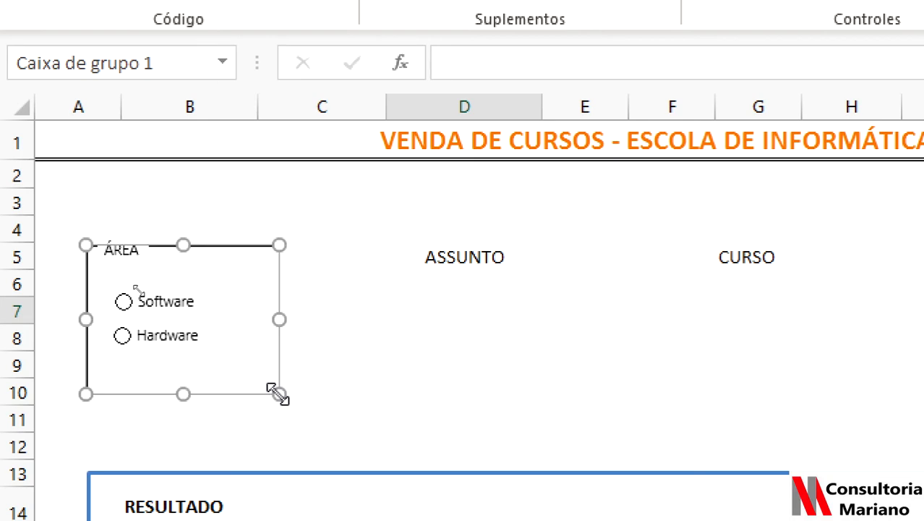
Step: Link the Software option button to cell FILTROS!$A$3 and turn on its 3D shading
right_click(156, 313)
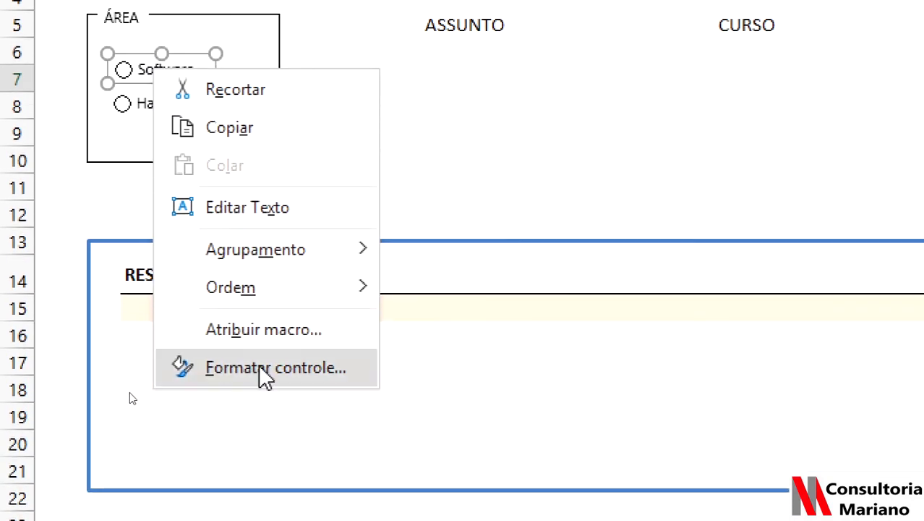
click(266, 370)
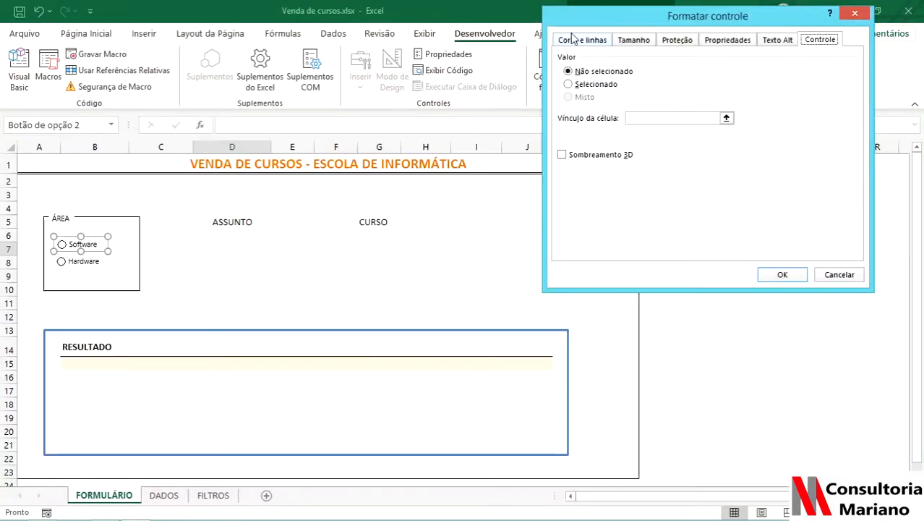
drag(593, 18, 295, 159)
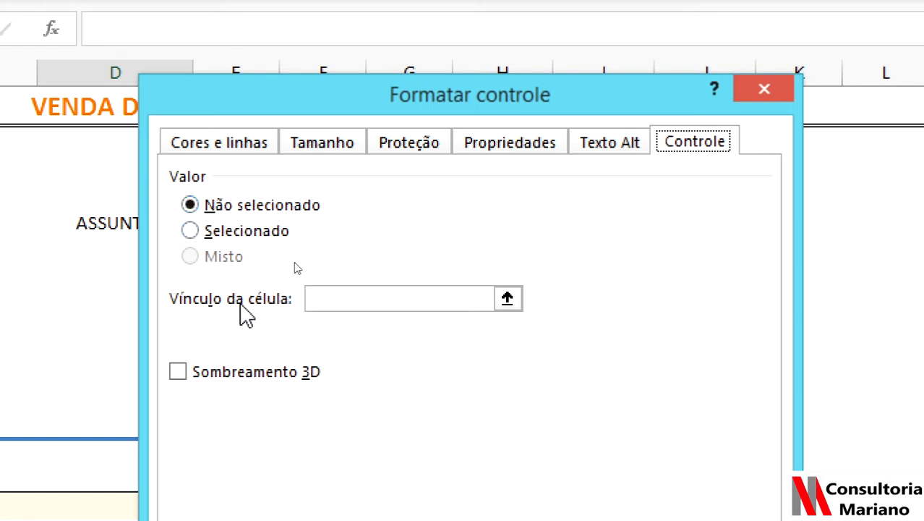
click(348, 300)
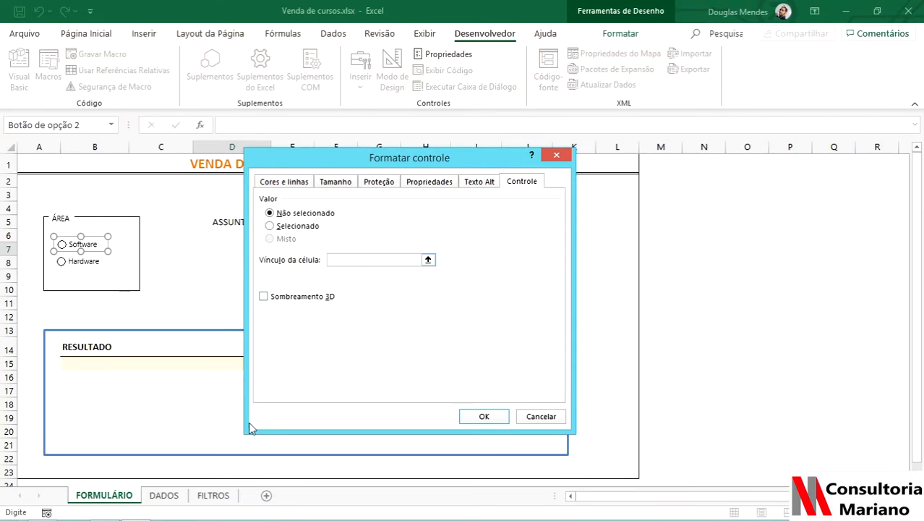
click(220, 497)
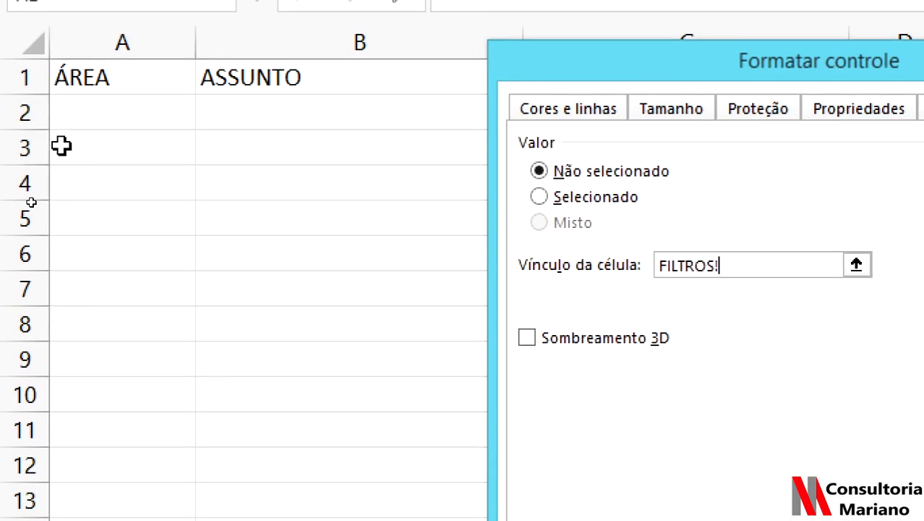
click(100, 151)
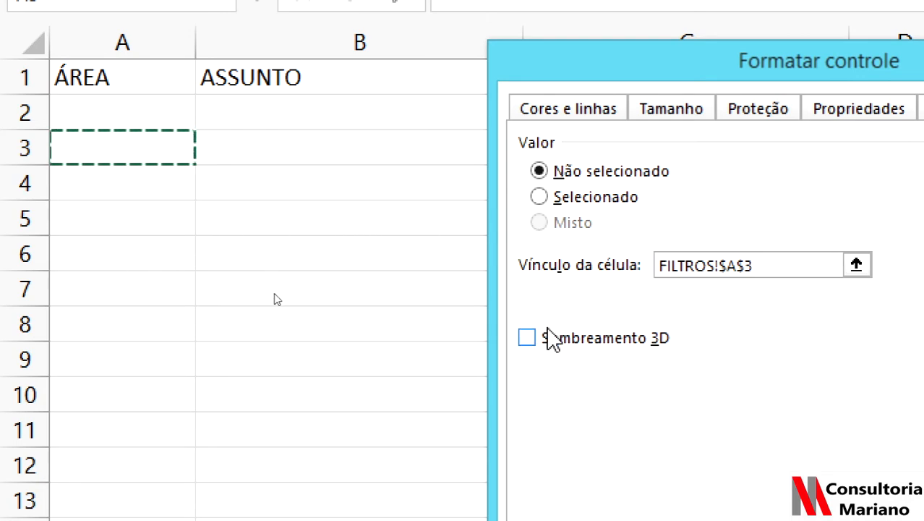
click(551, 345)
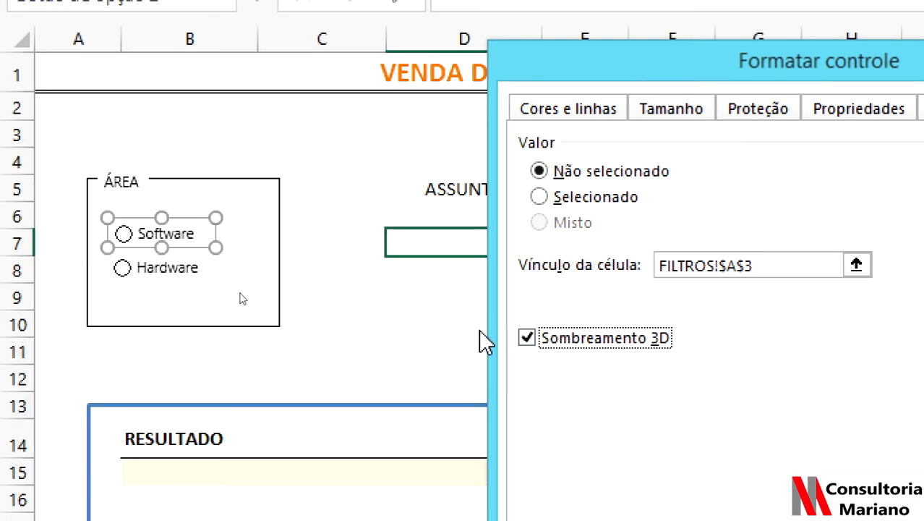
click(472, 418)
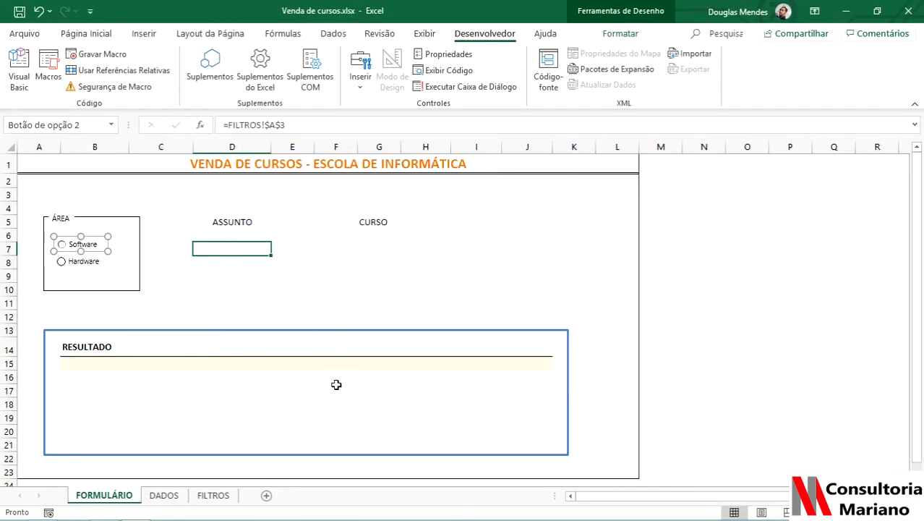
click(148, 287)
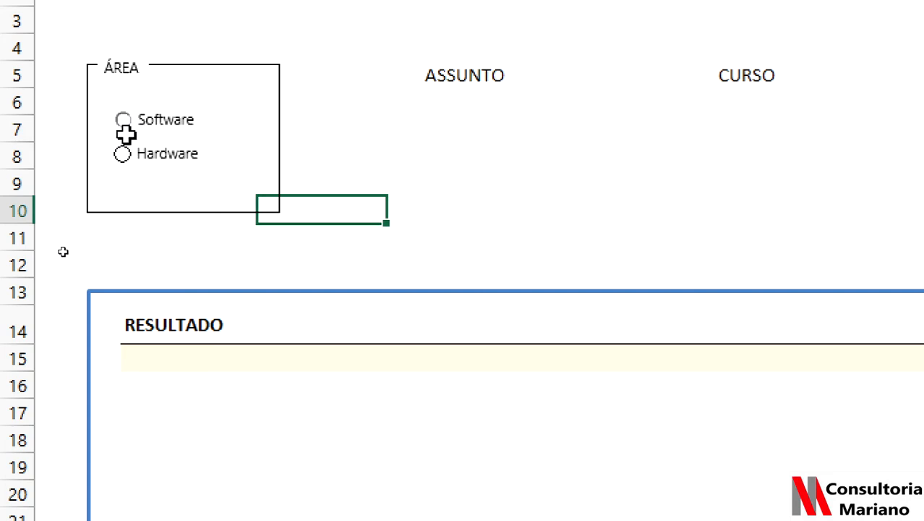
Step: Turn on 3D shading for the Hardware option button, keeping its link to FILTROS!$A$3
right_click(153, 155)
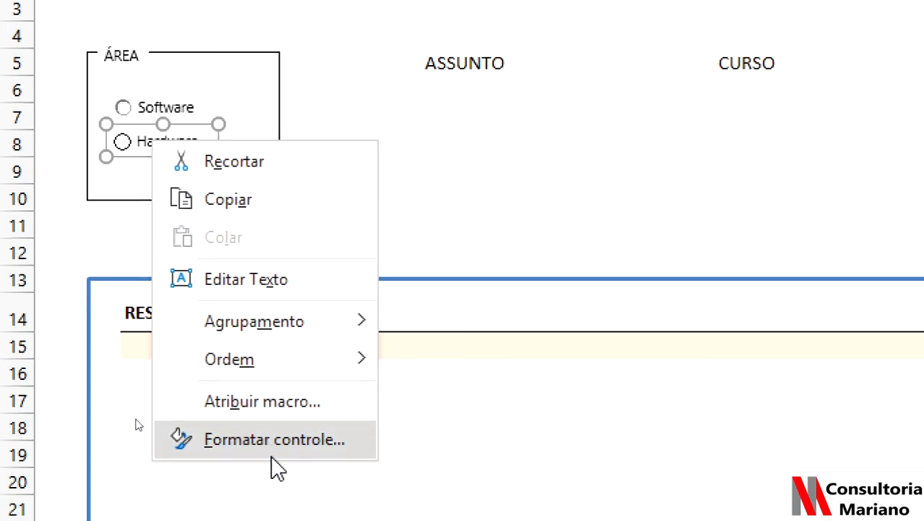
click(272, 454)
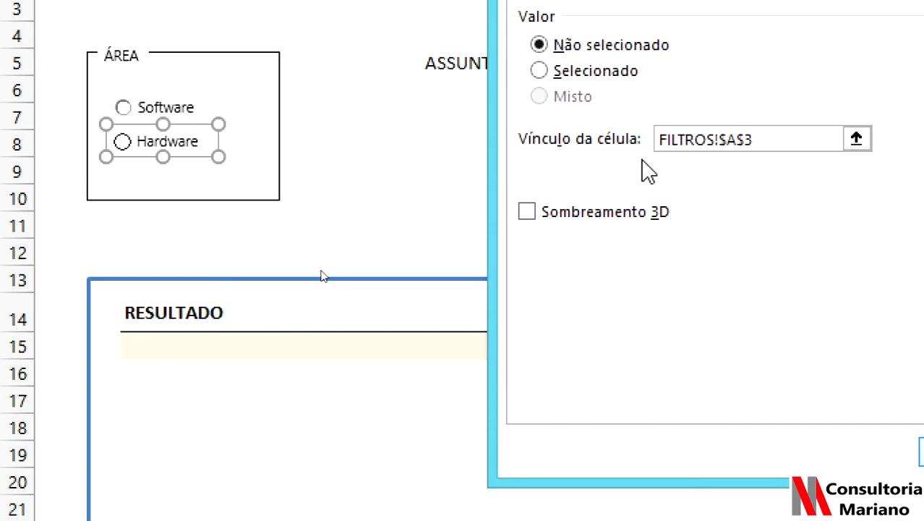
click(548, 228)
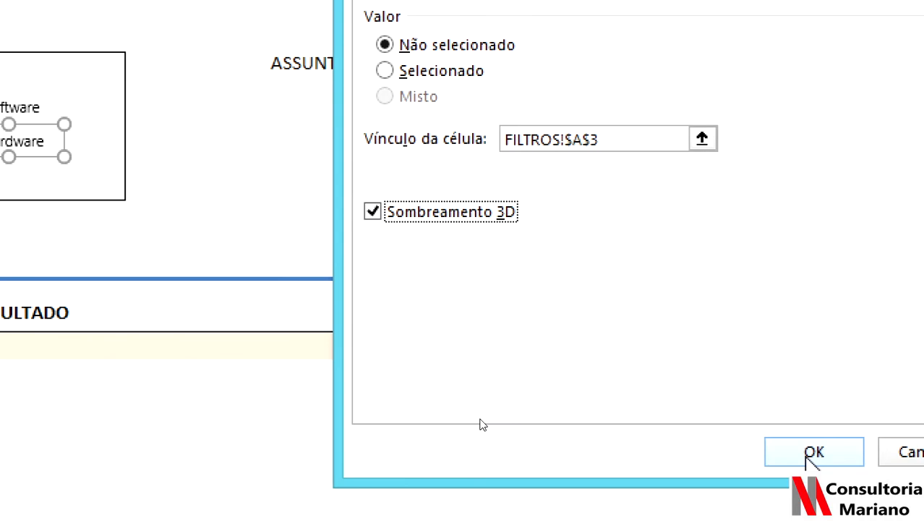
click(810, 453)
click(66, 221)
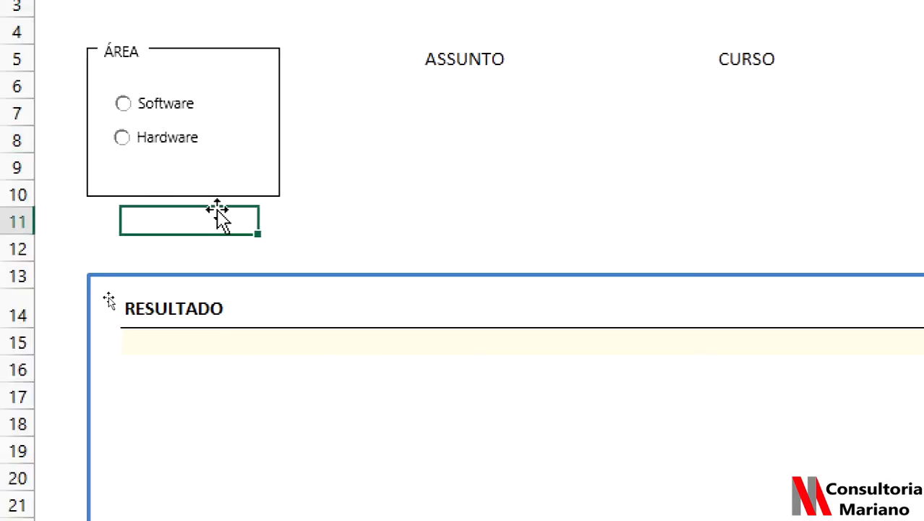
Step: Test the ÁREA option buttons by alternating between Software and Hardware, ending on Software
click(159, 107)
click(155, 137)
click(164, 112)
click(158, 138)
click(164, 110)
click(158, 138)
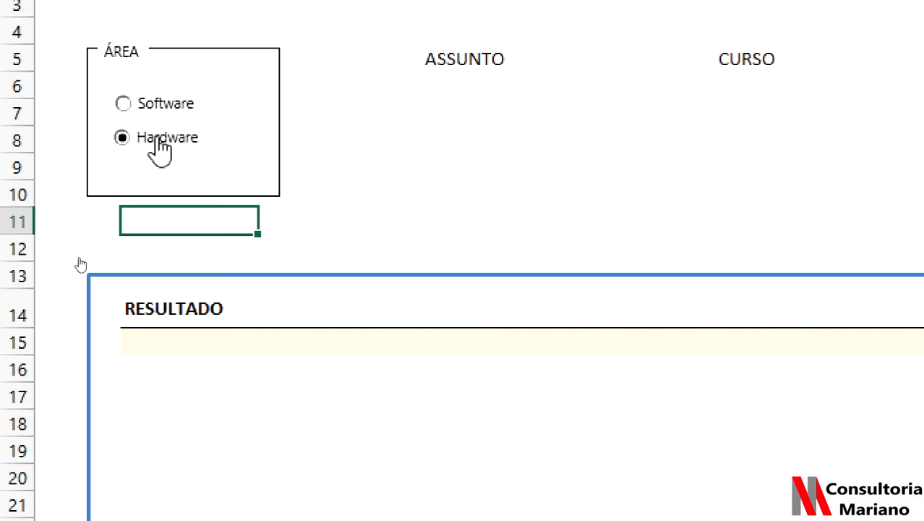
click(161, 107)
click(153, 141)
click(158, 108)
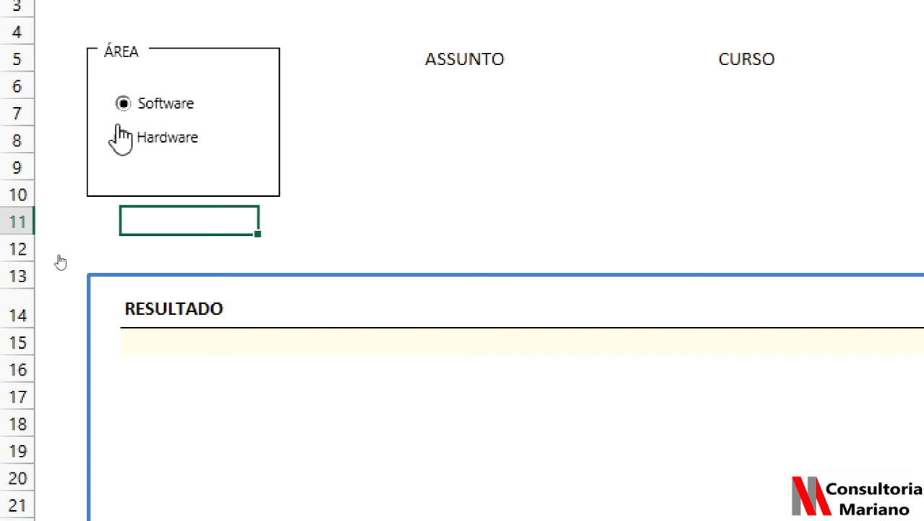
Step: Nudge the Hardware option button slightly so it lines up under the Software button
right_click(148, 145)
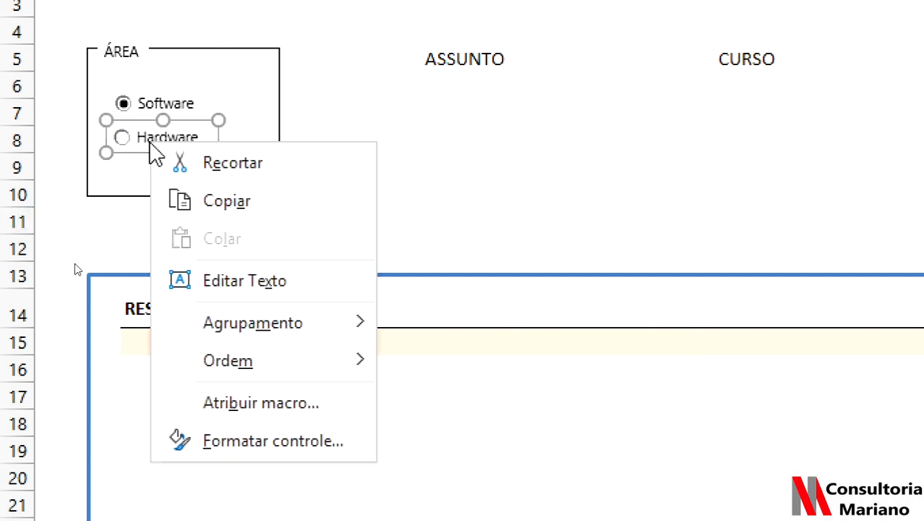
click(135, 146)
drag(131, 152, 133, 152)
click(133, 153)
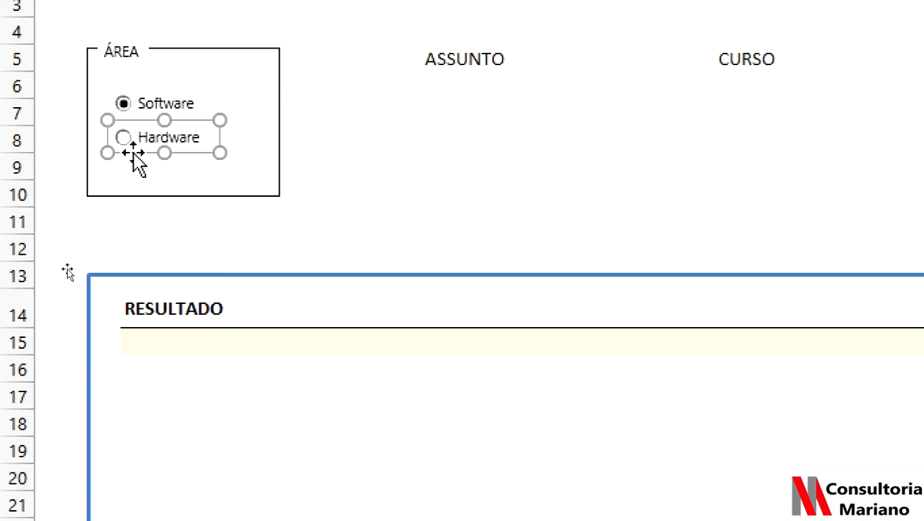
click(368, 174)
Step: Switch between the two ÁREA options again and leave Hardware chosen
click(168, 141)
click(172, 105)
click(165, 139)
right_click(166, 148)
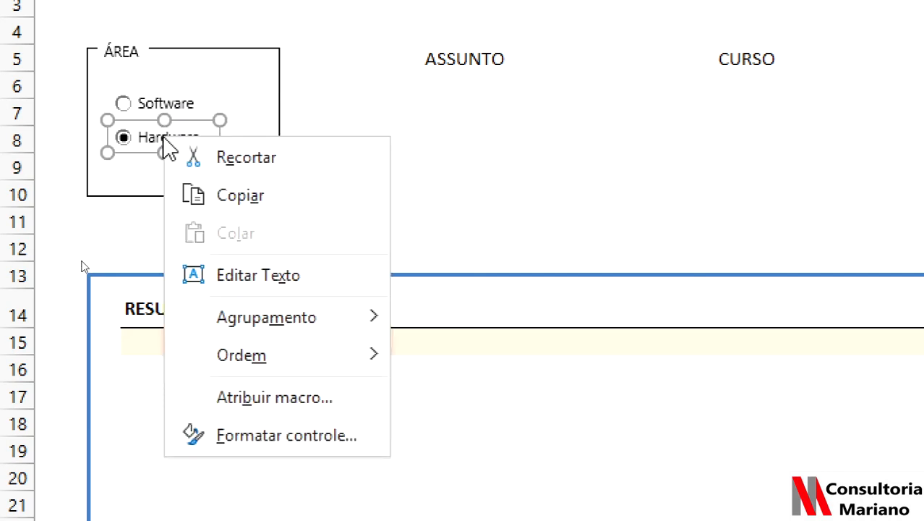
click(346, 95)
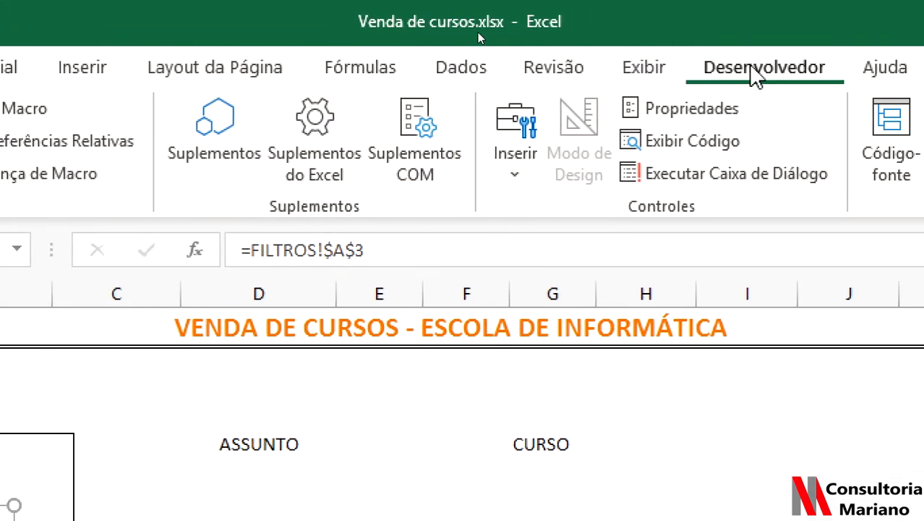
Step: Insert a combo box form control below the ASSUNTO heading, spanning about columns C to E across rows 6 and 7
click(501, 167)
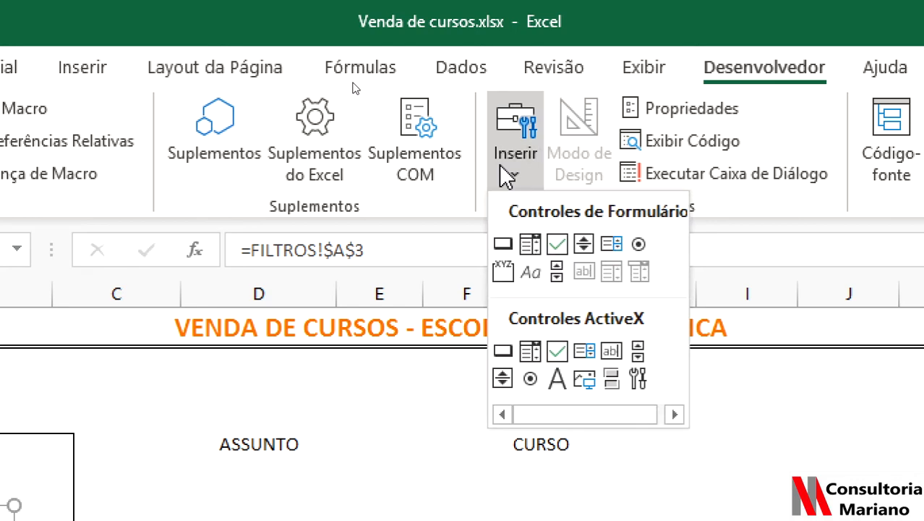
click(531, 246)
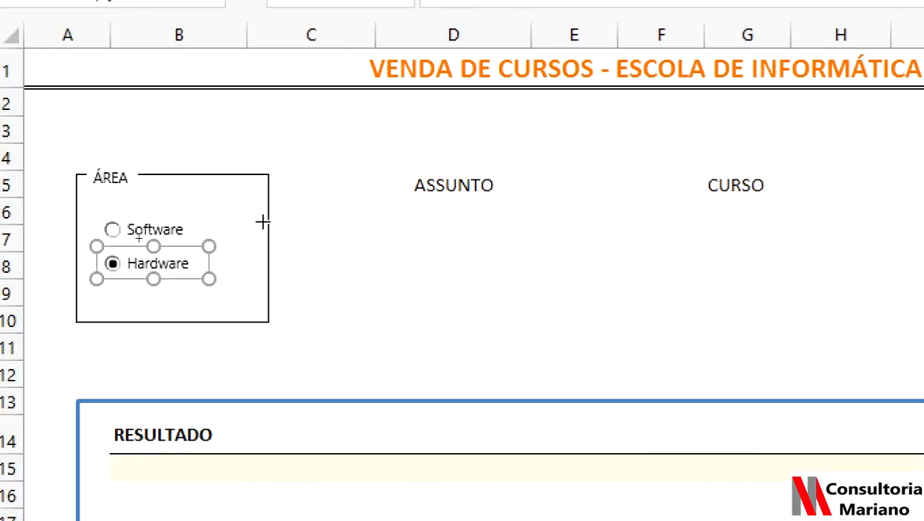
drag(298, 210, 621, 238)
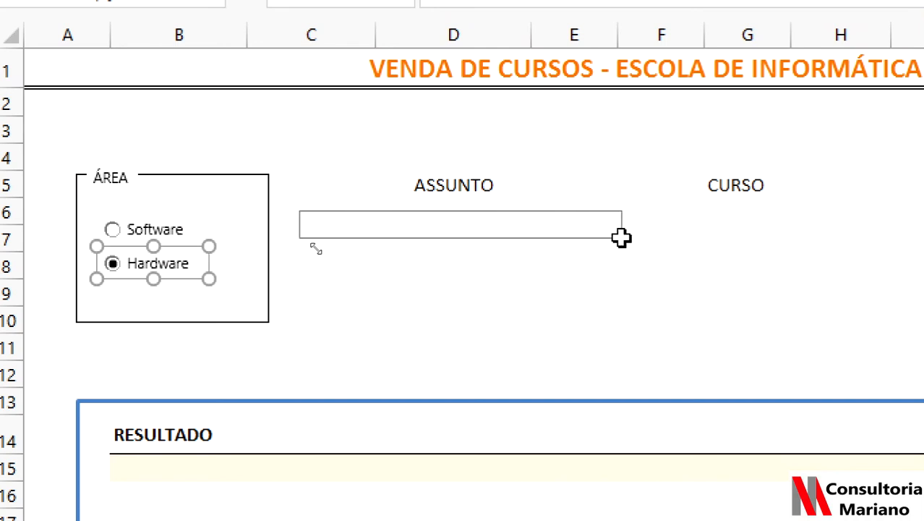
click(622, 284)
Step: Open the new ASSUNTO combo box's list to check its contents
click(605, 202)
click(608, 226)
click(591, 219)
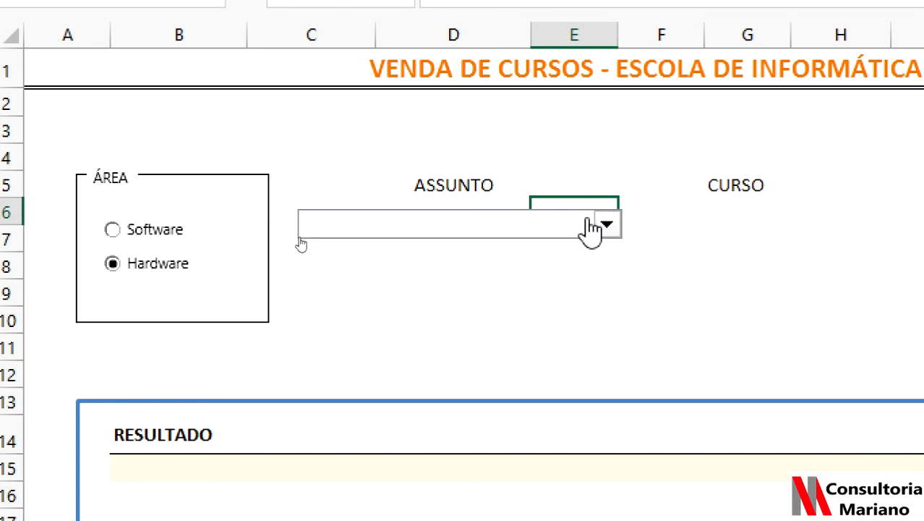
click(606, 225)
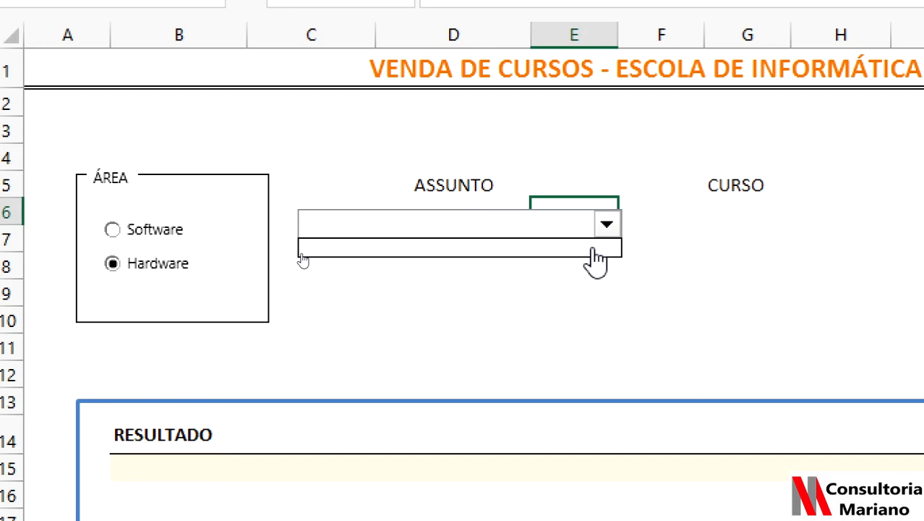
Step: Set the ASSUNTO combo box's input range to column E of the FILTROS sheet (FILTROS!$E:$E)
right_click(522, 232)
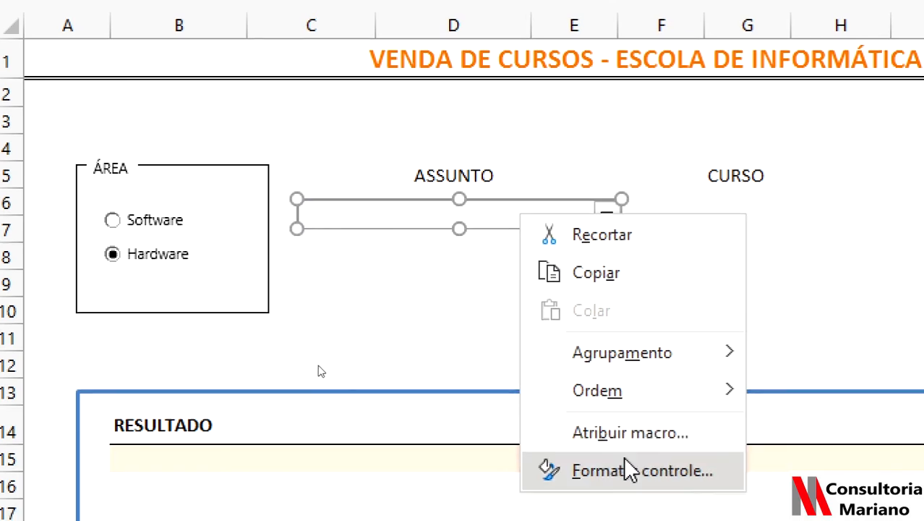
click(628, 463)
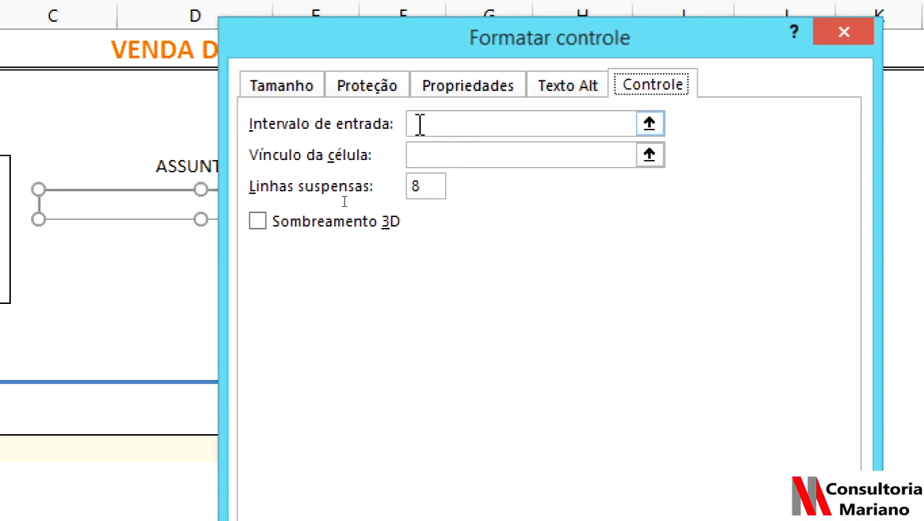
click(419, 124)
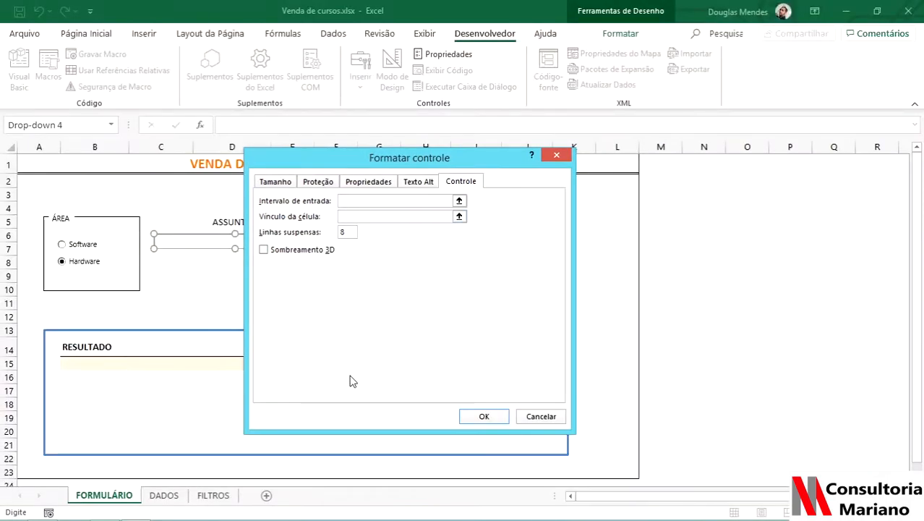
click(227, 494)
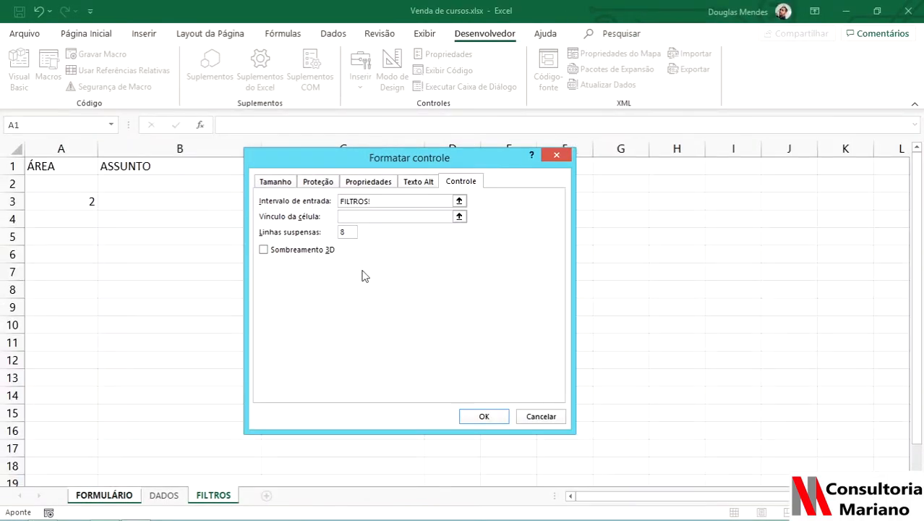
drag(391, 162, 452, 296)
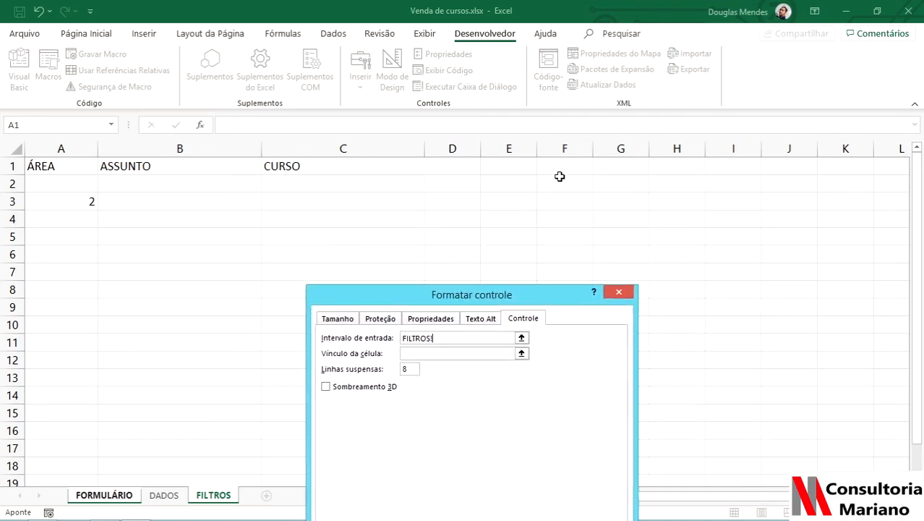
click(512, 147)
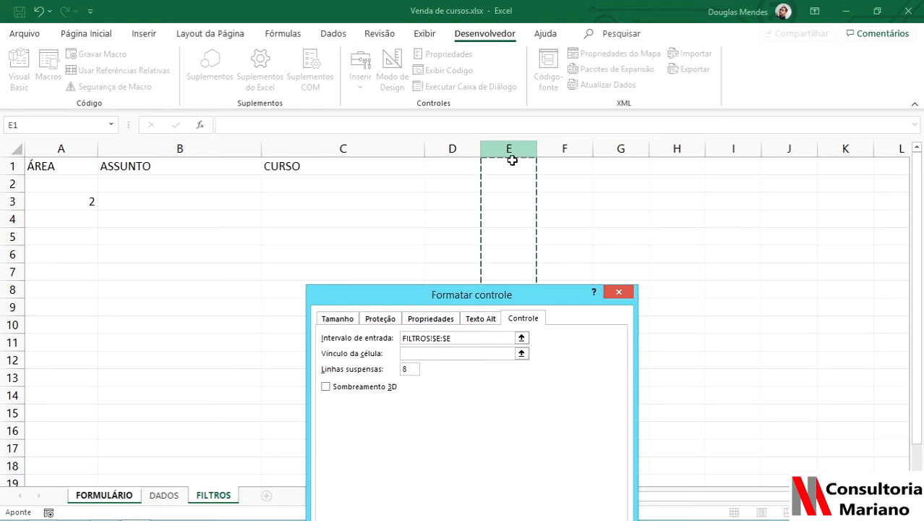
Step: Link the ASSUNTO combo box to cell FILTROS!$B$3 and turn on its 3D shading
click(428, 352)
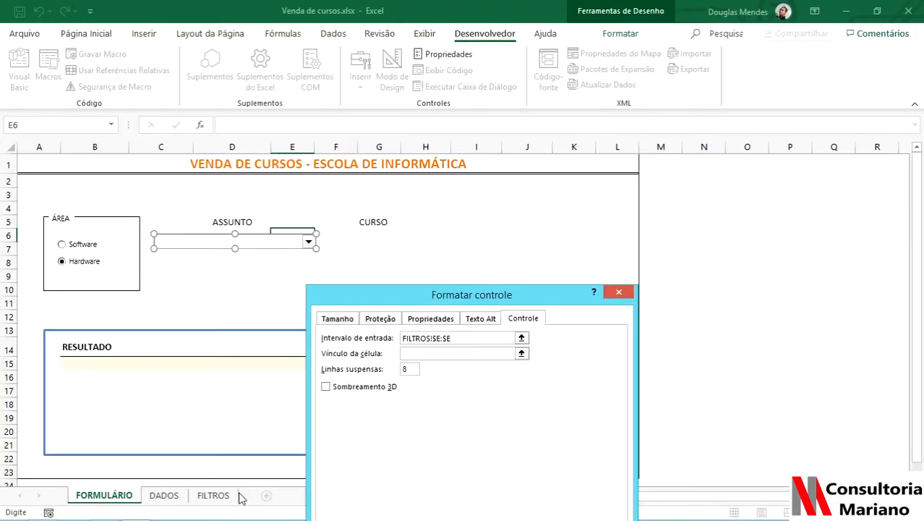
click(234, 496)
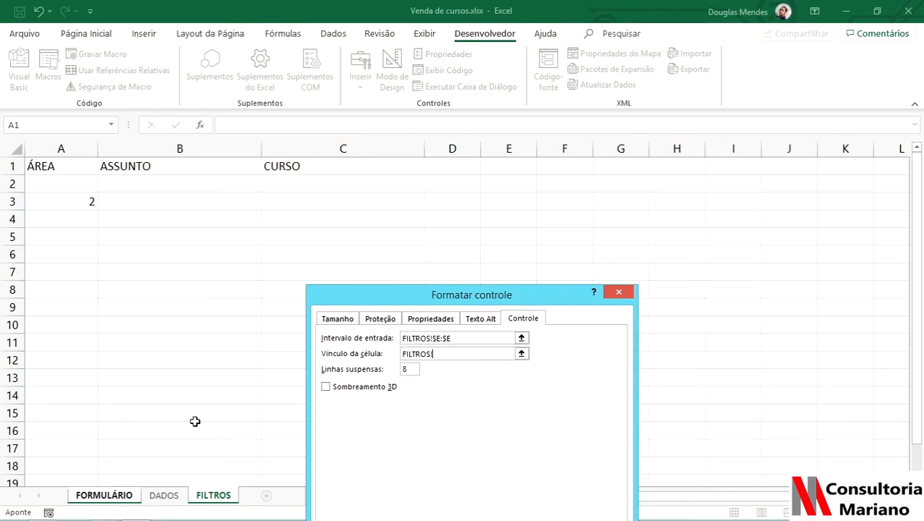
click(152, 203)
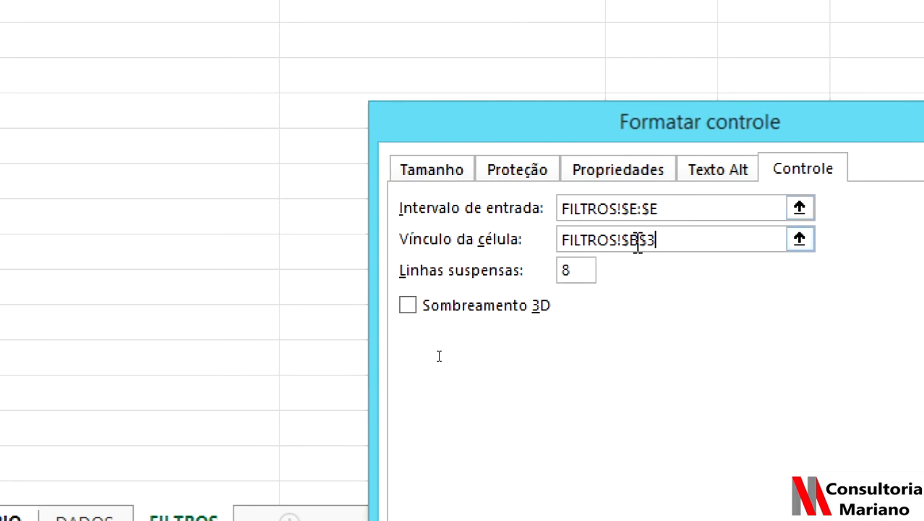
click(570, 271)
click(492, 314)
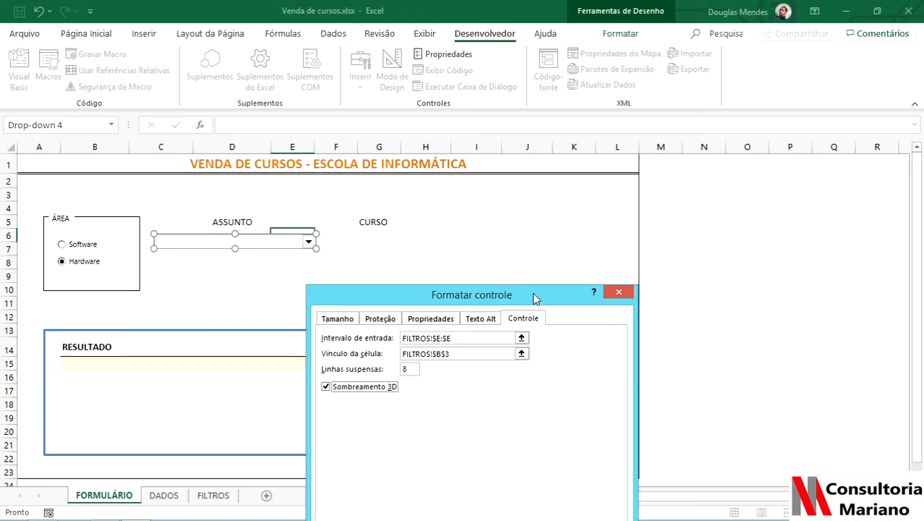
drag(535, 299, 539, 133)
click(549, 391)
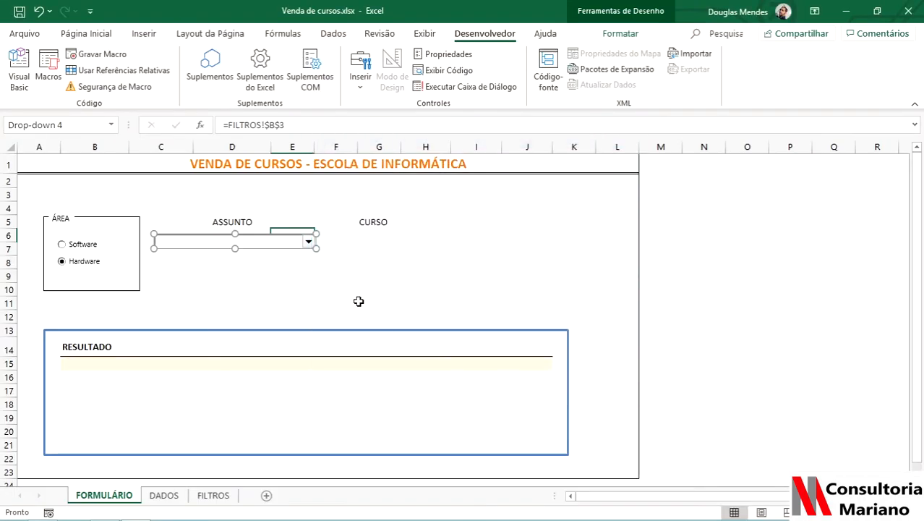
Step: Deselect the ASSUNTO combo box on the form and open its list to check which items it offers
click(359, 301)
click(310, 243)
click(309, 243)
click(310, 243)
Step: Enter a sample first name in cell E1 of the FILTROS sheet and check for it in the ASSUNTO combo box's list
click(214, 494)
click(217, 494)
click(502, 164)
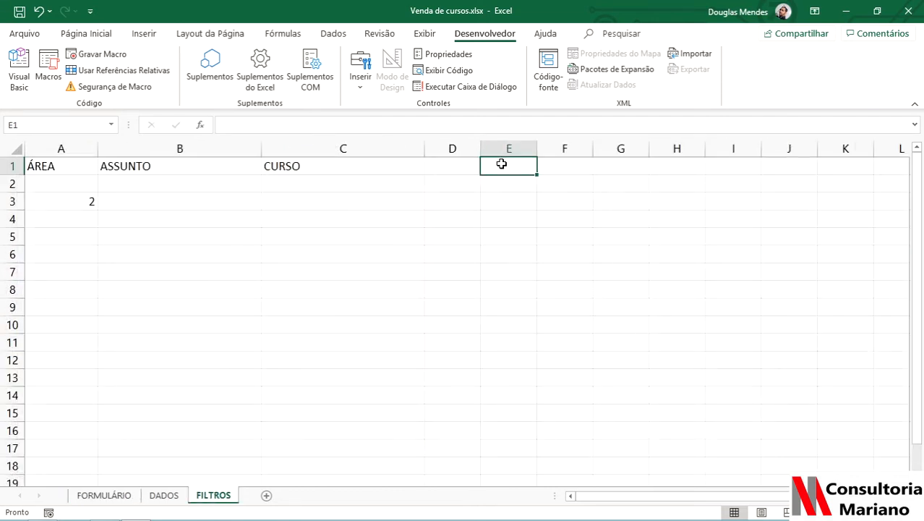
text(Douglas)
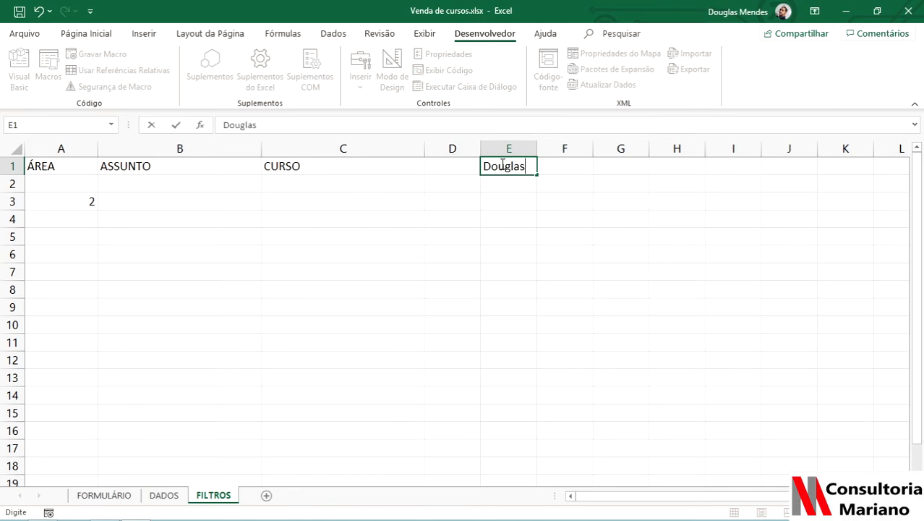
key(Return)
click(129, 501)
click(308, 246)
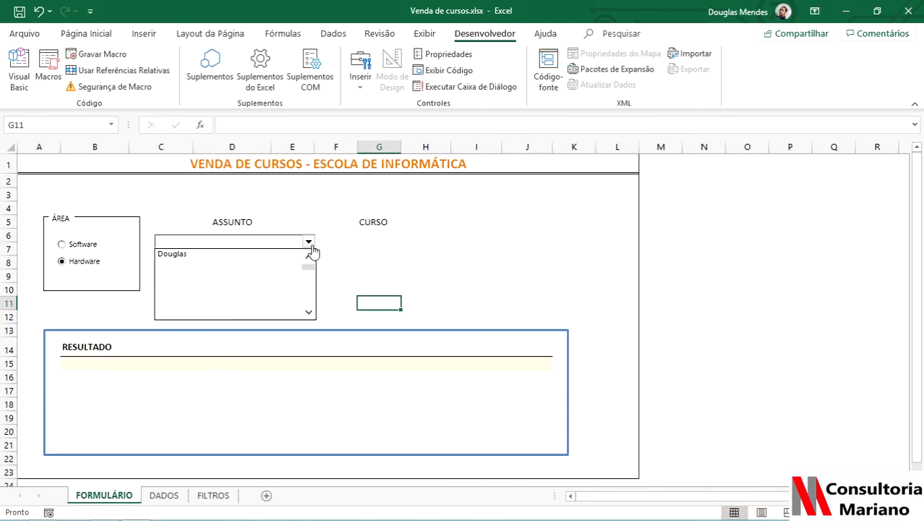
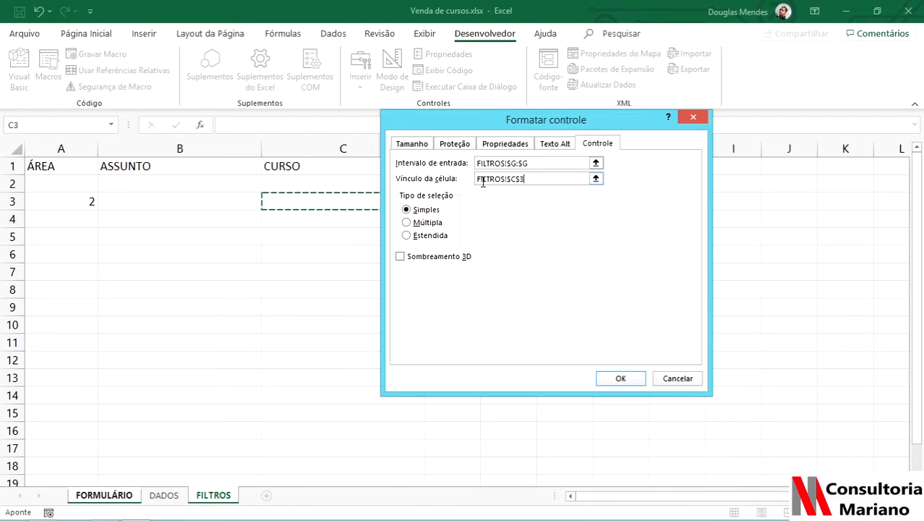
Step: Turn on 3D shading for the CURSO list box, apply its control settings and deselect it
click(438, 259)
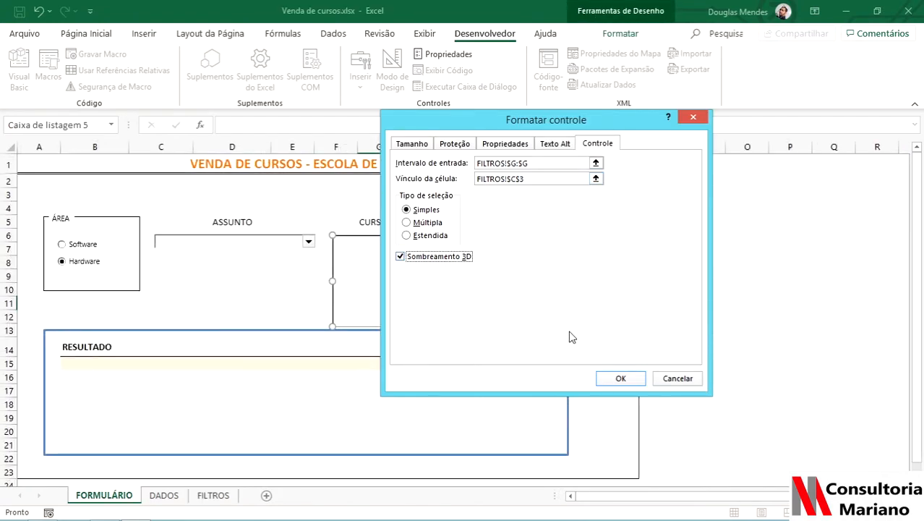
click(615, 377)
click(505, 279)
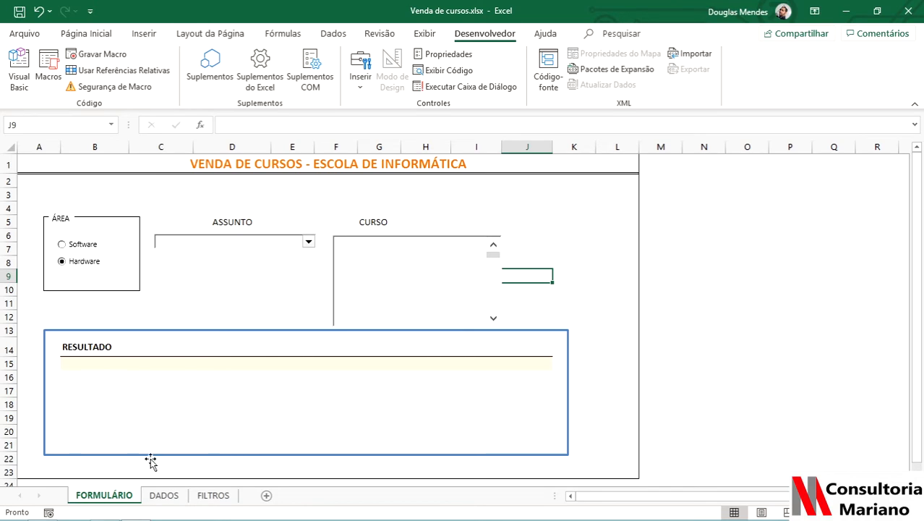
Step: Name the whole course table on the DADOS sheet, A1:I53 including the headers, as DADOS
click(165, 495)
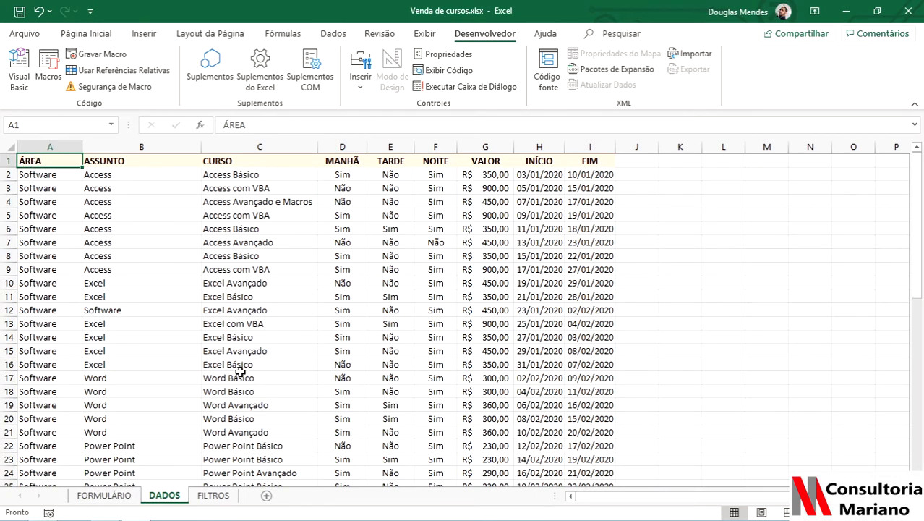
key(ctrl+shift+Right)
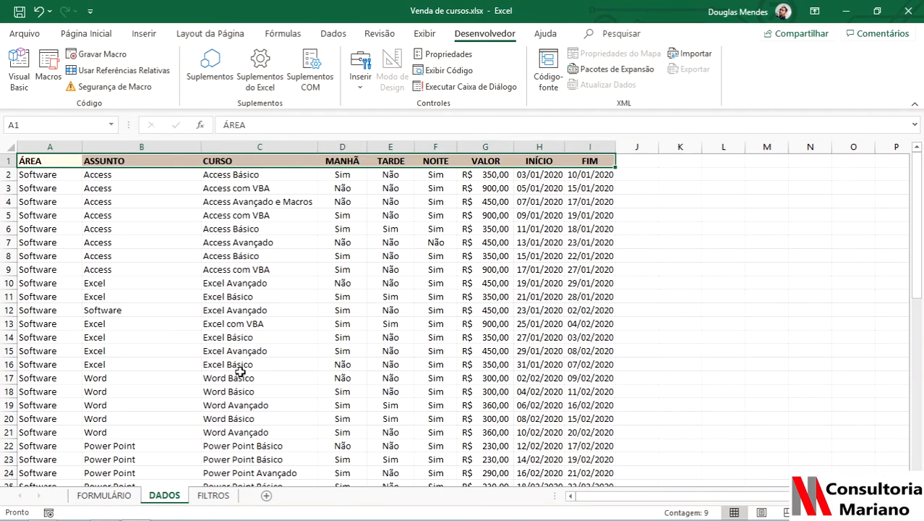
key(ctrl+shift+Down)
scroll(233, 421, down, 1)
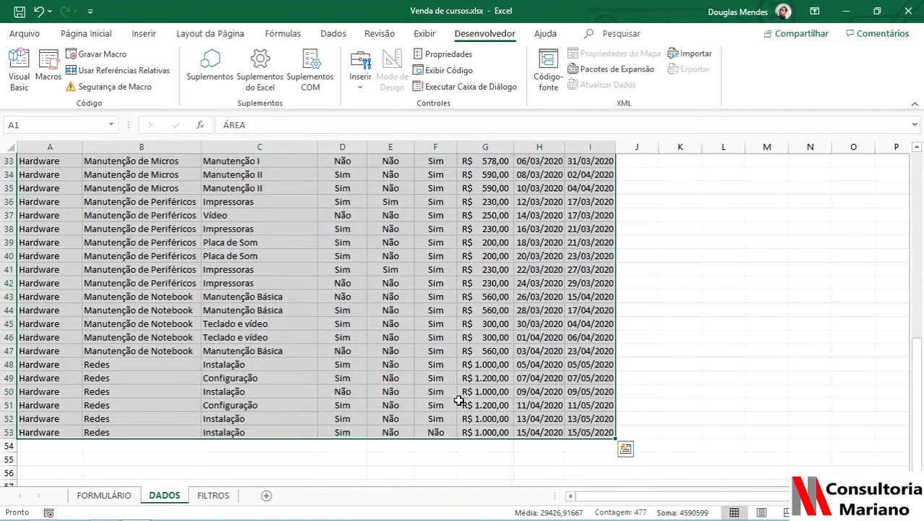
click(51, 126)
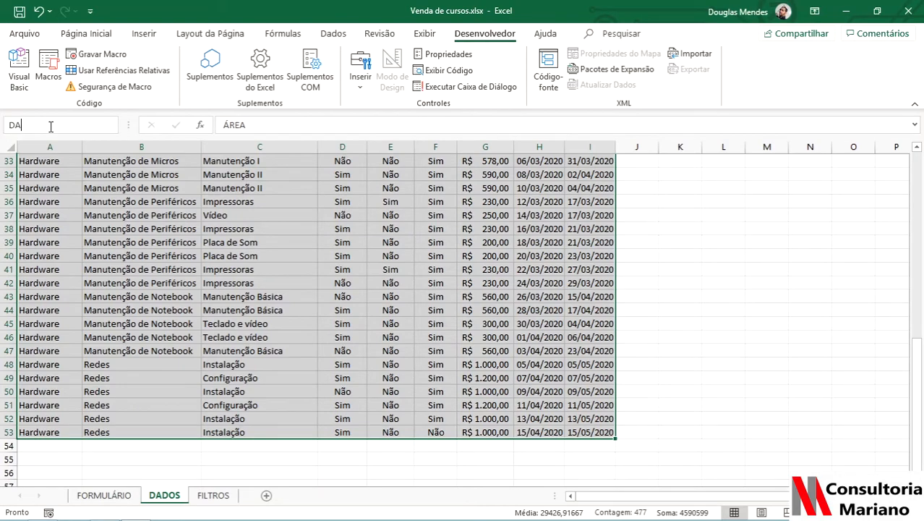
key(Return)
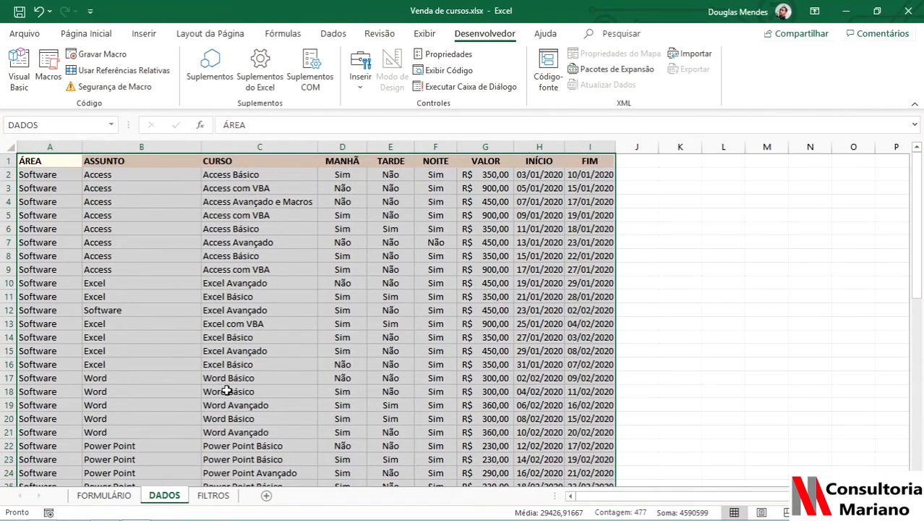
Step: Select cell A2 of the FILTROS sheet, choose the Software area option on the form, and return to FILTROS
click(104, 496)
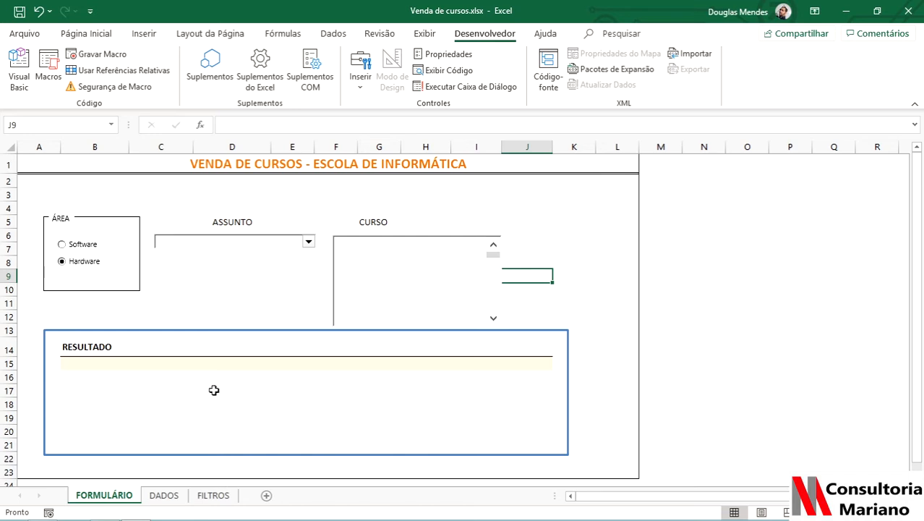
click(214, 498)
drag(58, 184, 339, 182)
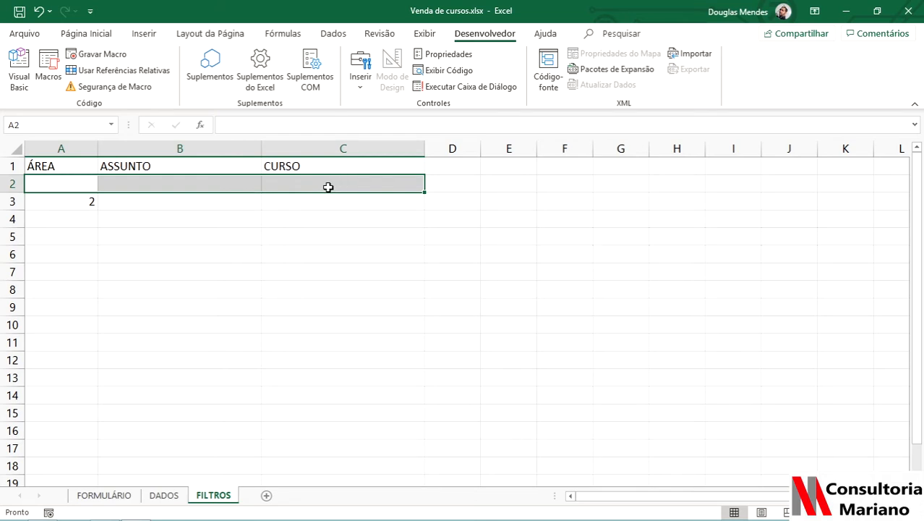
click(76, 181)
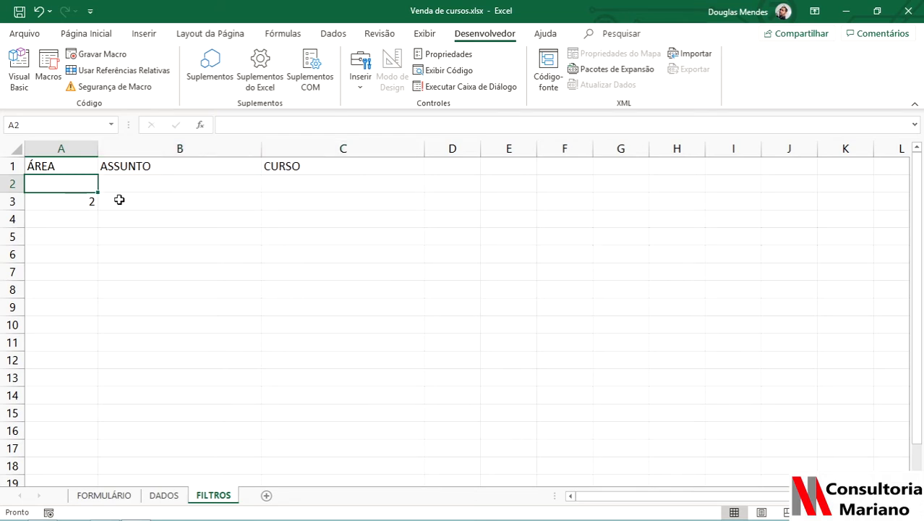
click(116, 495)
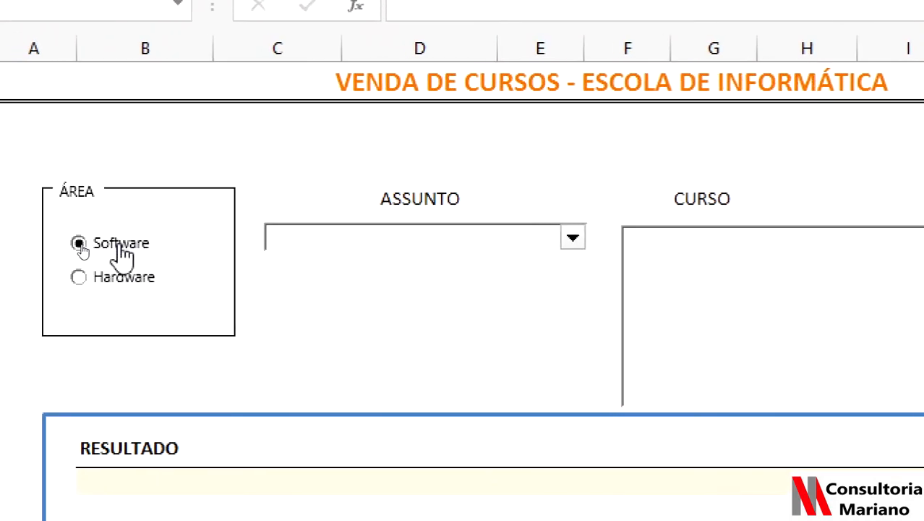
click(214, 495)
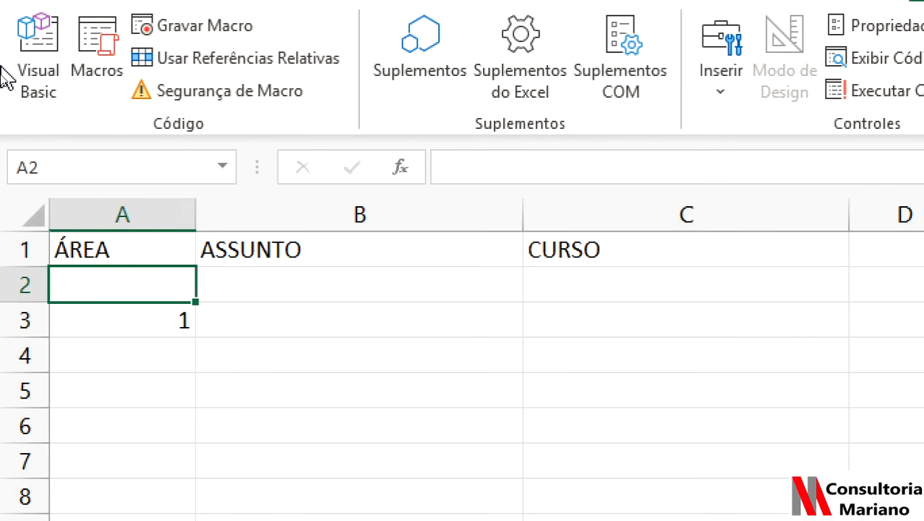
Step: Enter =SE(A3=1;"Software";"Hardware") in cell A2 of FILTROS and test it by choosing the Hardware option on the form
text(=SE)
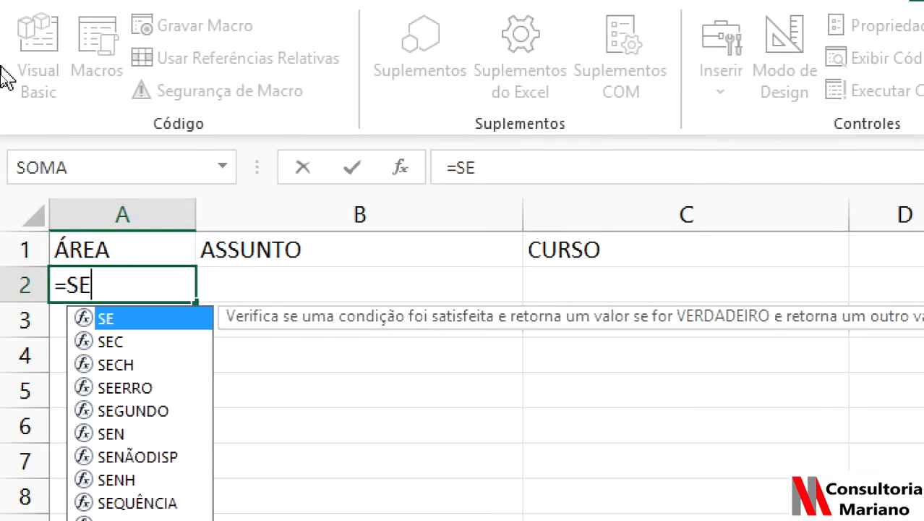
text(()
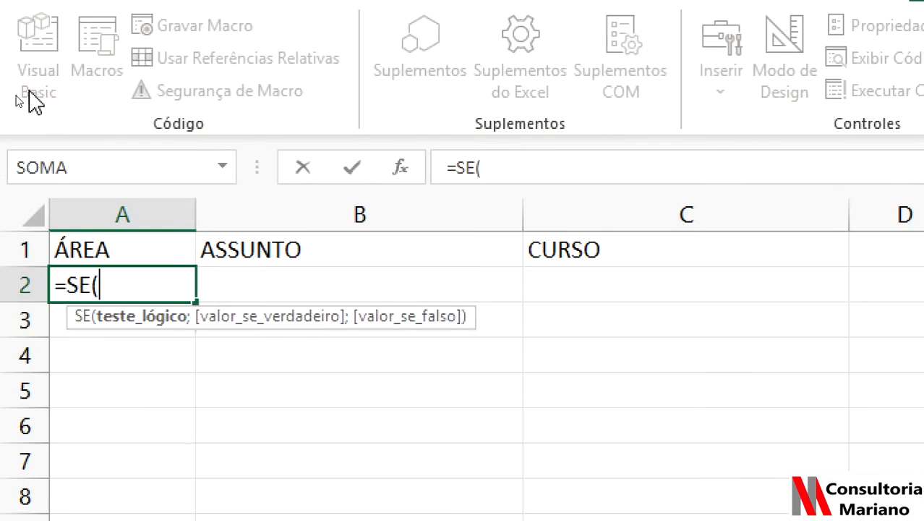
click(58, 326)
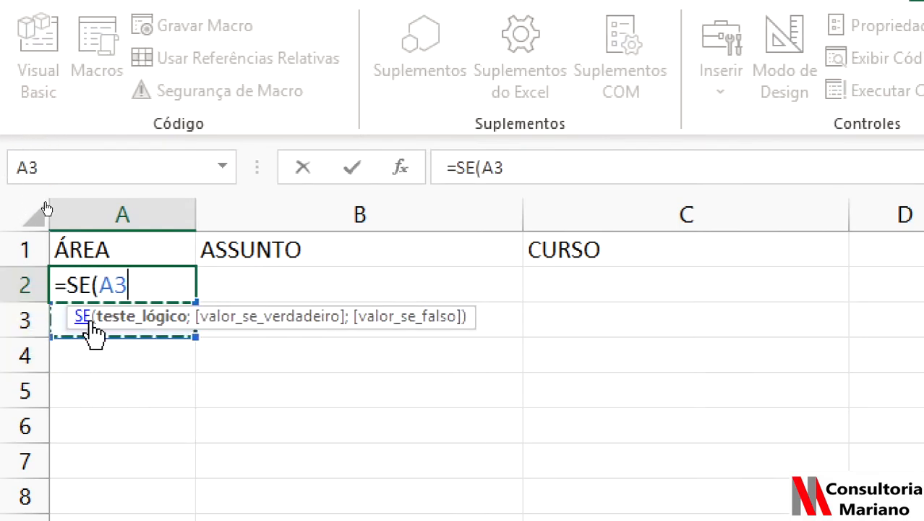
text(=1)
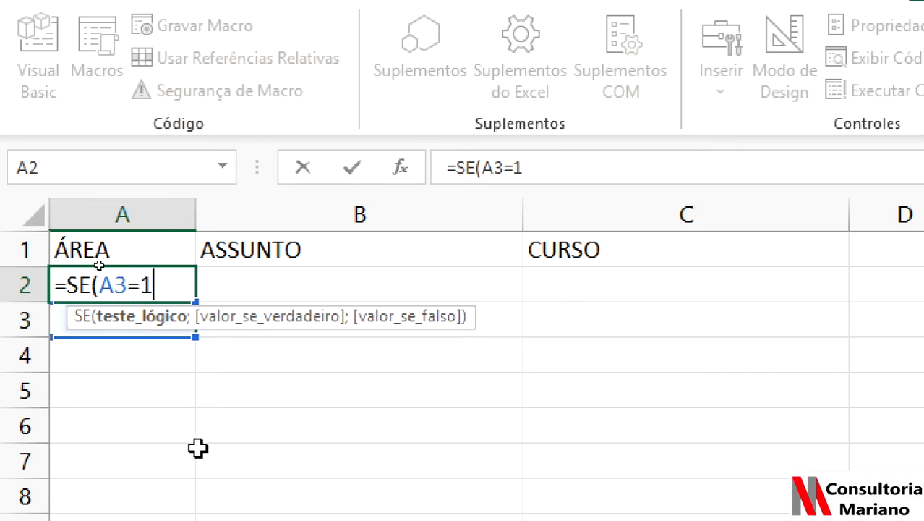
text(;)
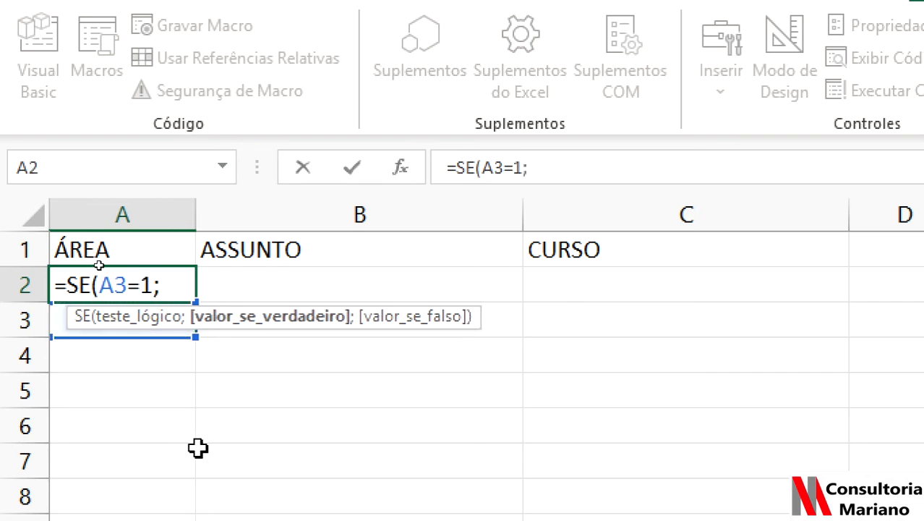
drag(458, 319, 443, 395)
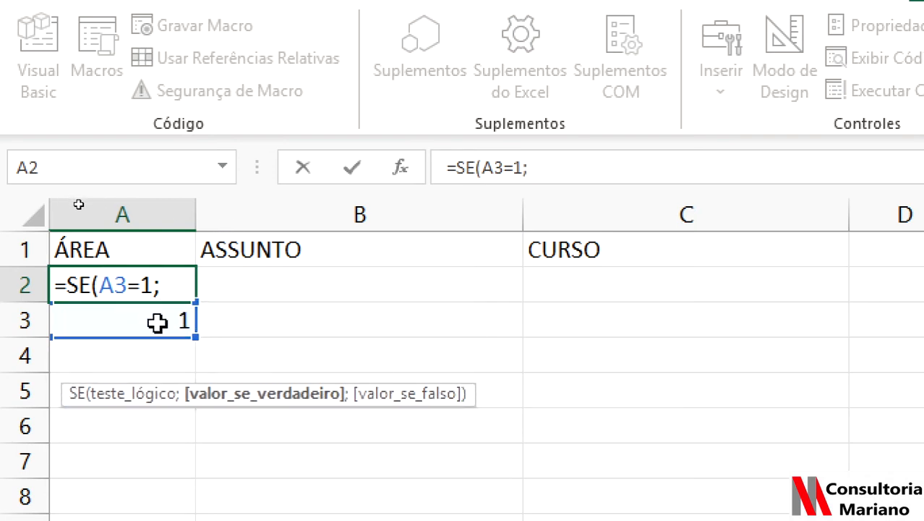
text(")
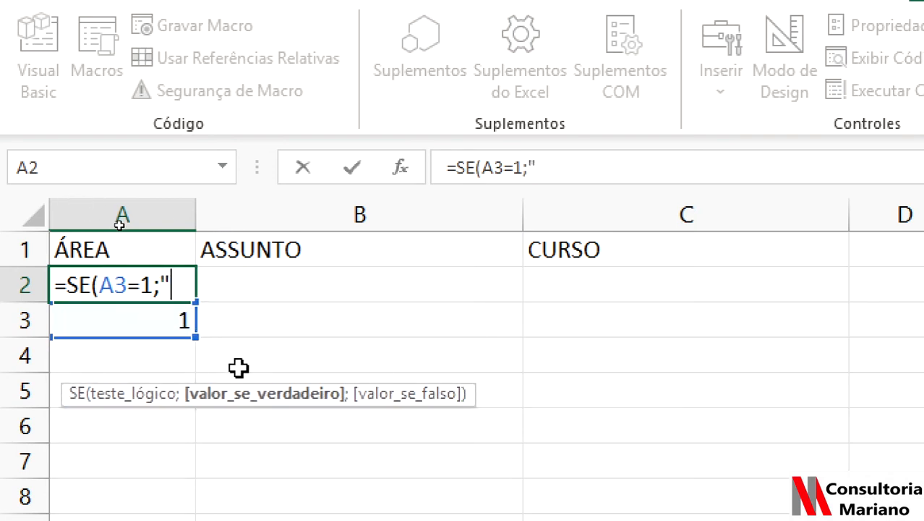
text(So)
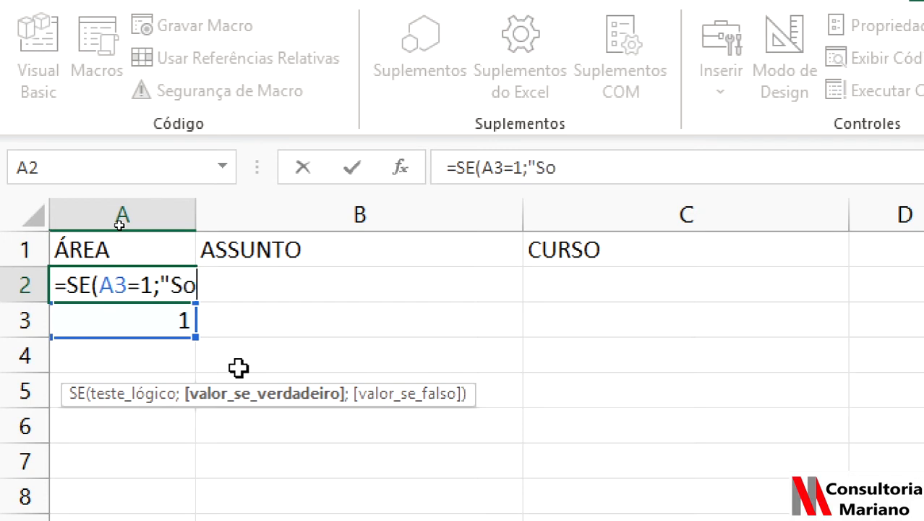
text(ftware";)
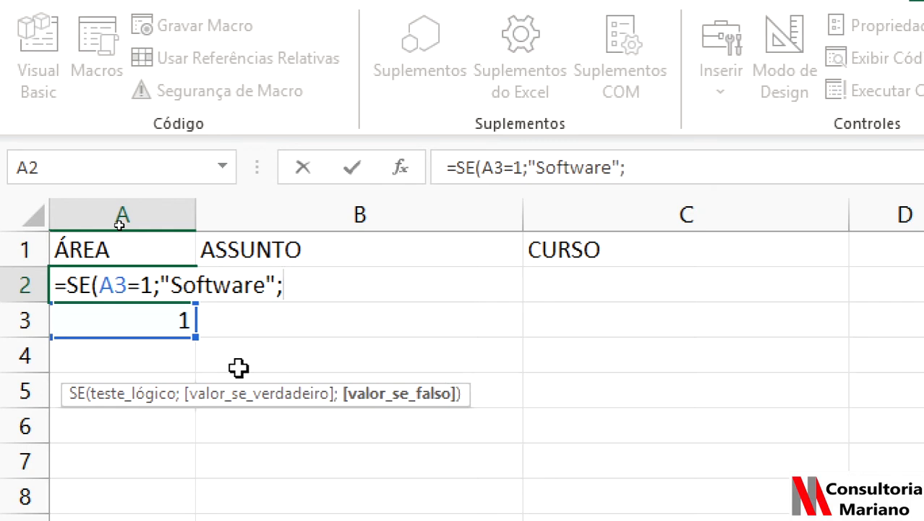
text("H)
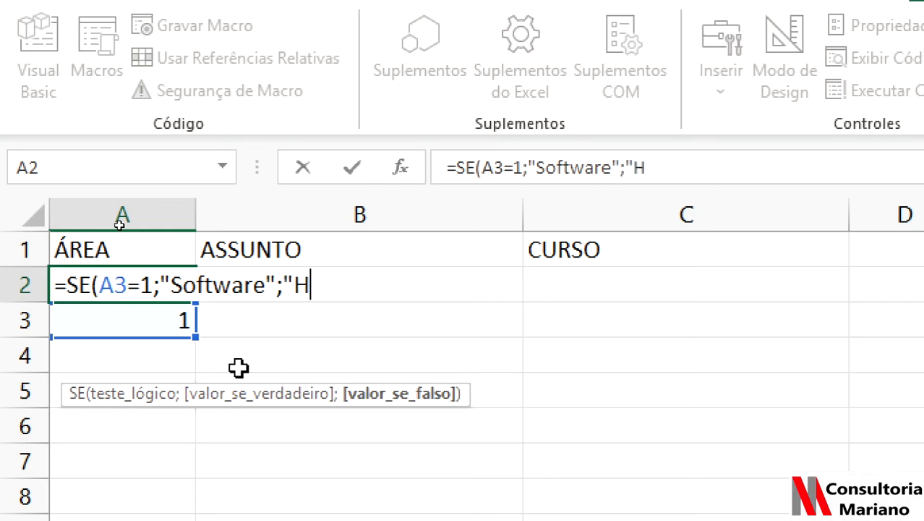
text(ardware"))
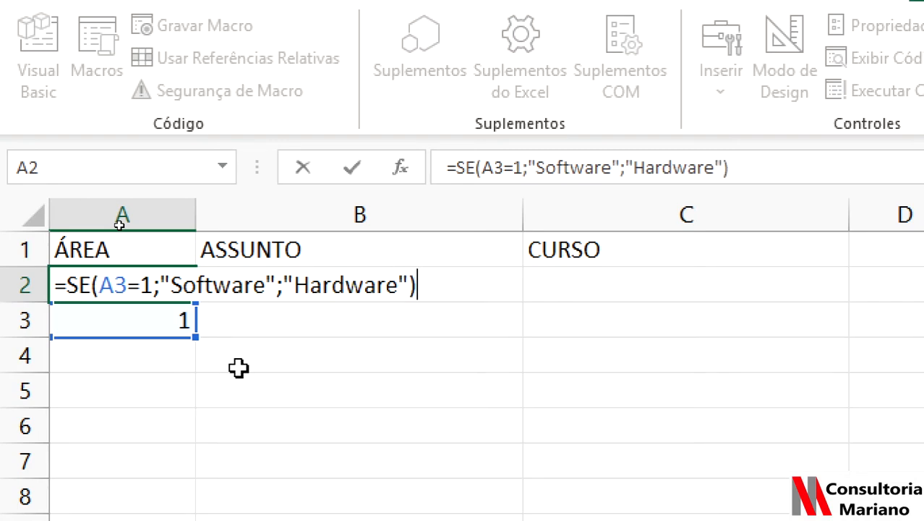
key(Return)
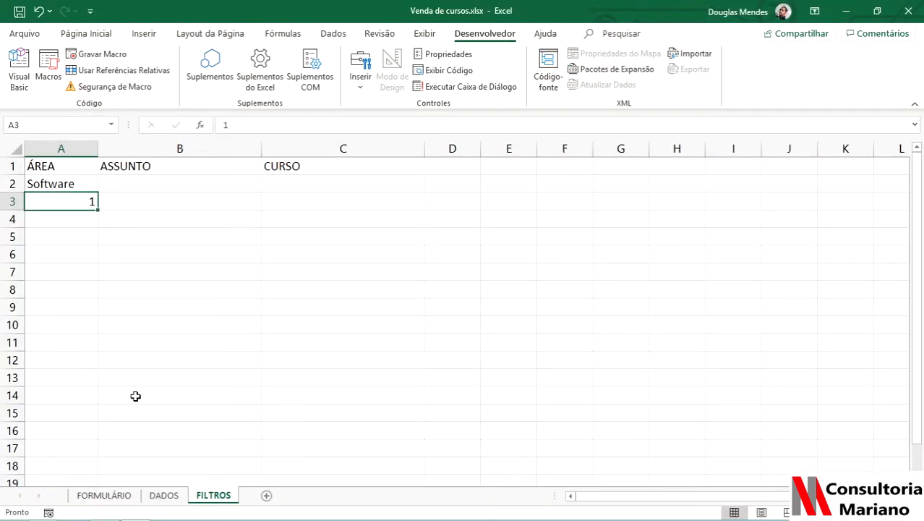
click(121, 493)
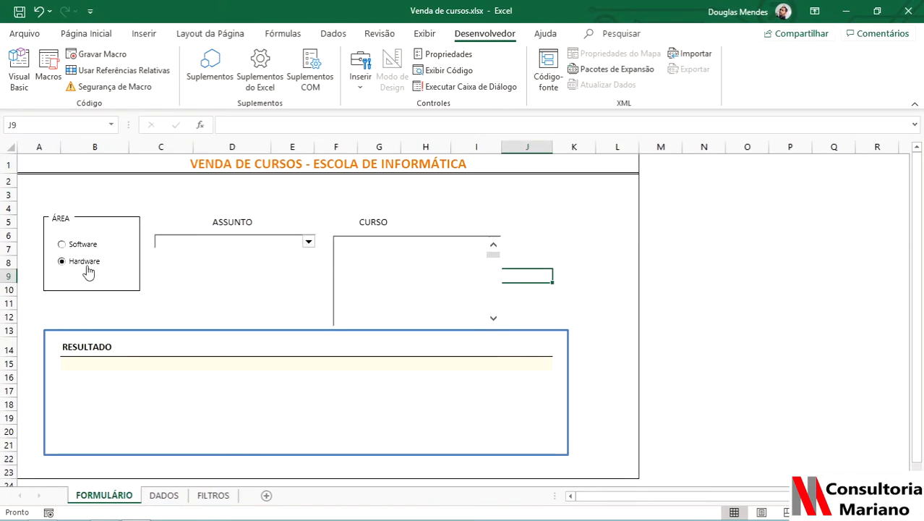
click(211, 495)
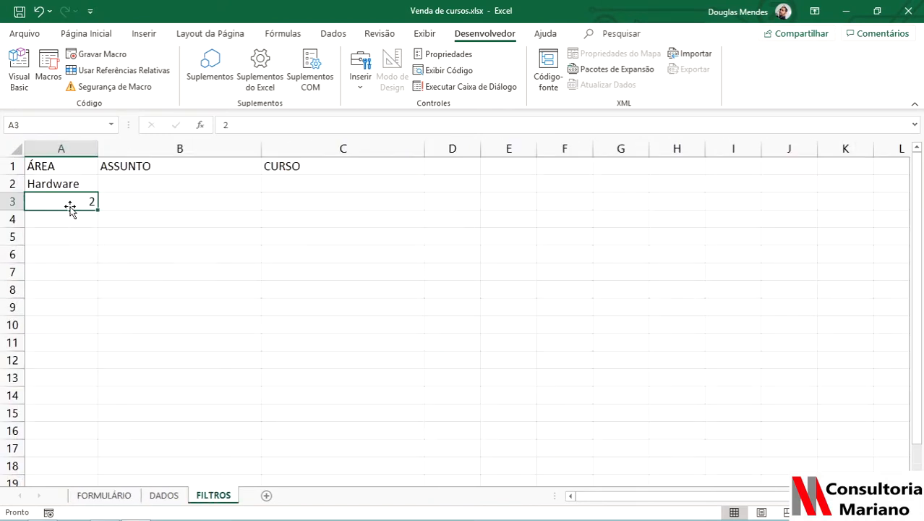
Step: Enter =ÍNDICE(E:E;B3) in cell B2 under ASSUNTO on the FILTROS sheet
click(162, 184)
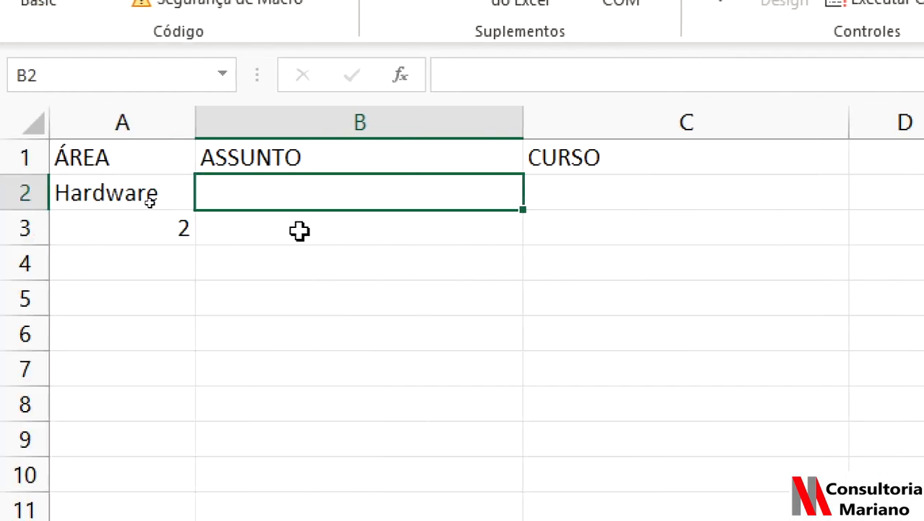
key(F2)
text(=índi)
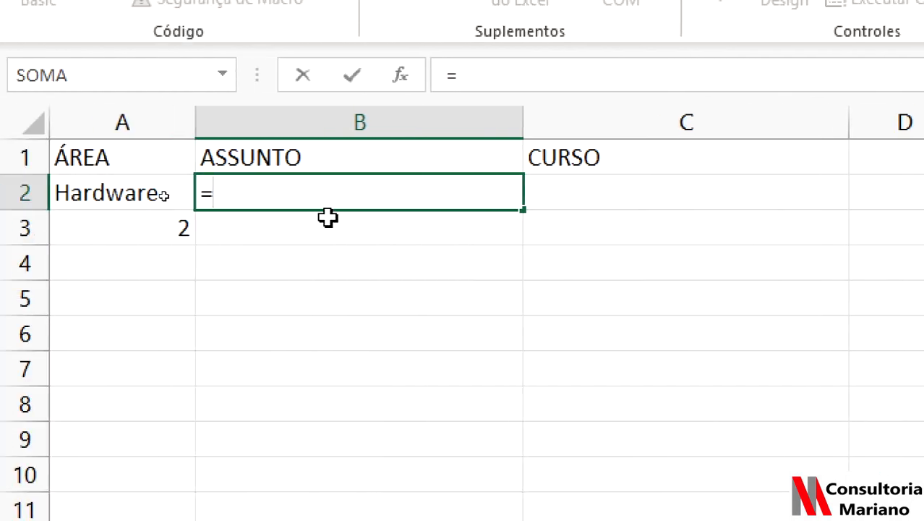
key(Tab)
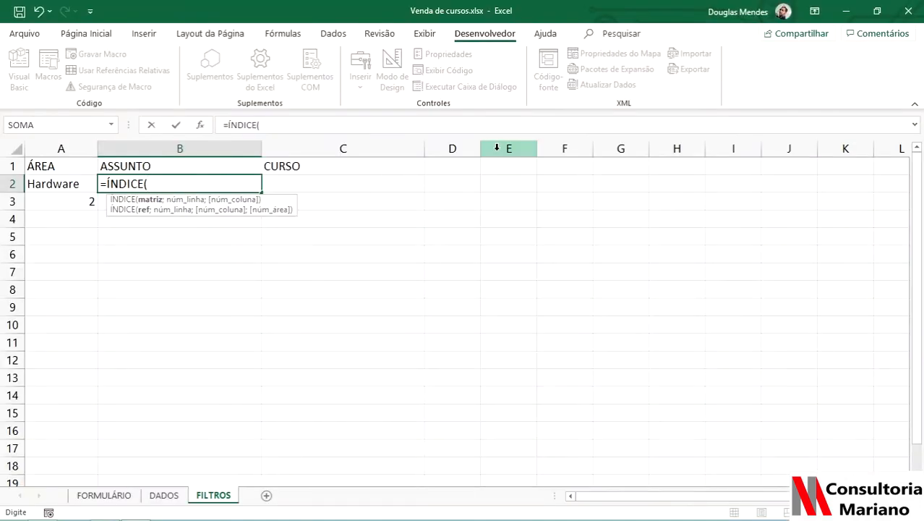
click(497, 147)
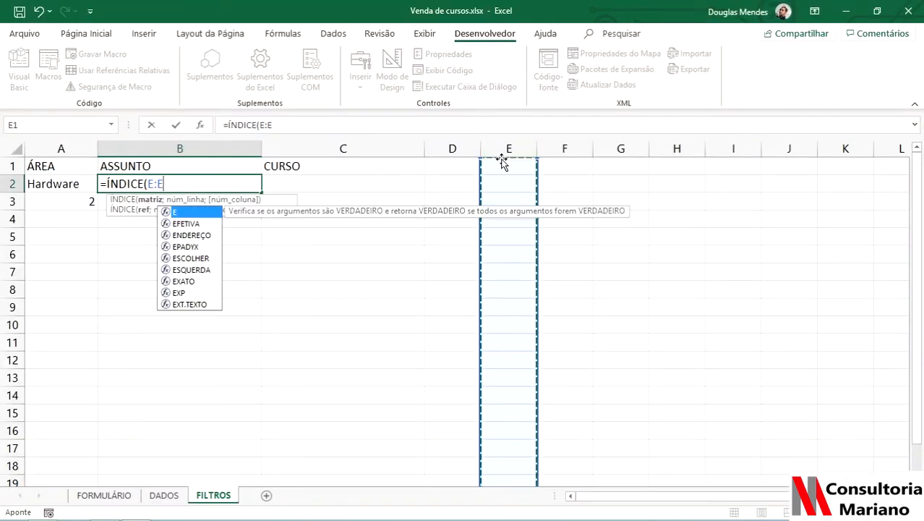
text(;)
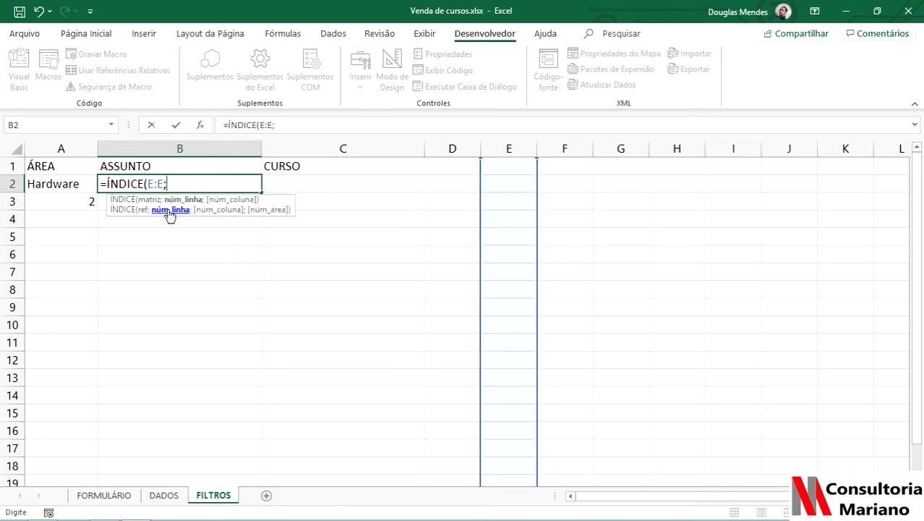
click(106, 204)
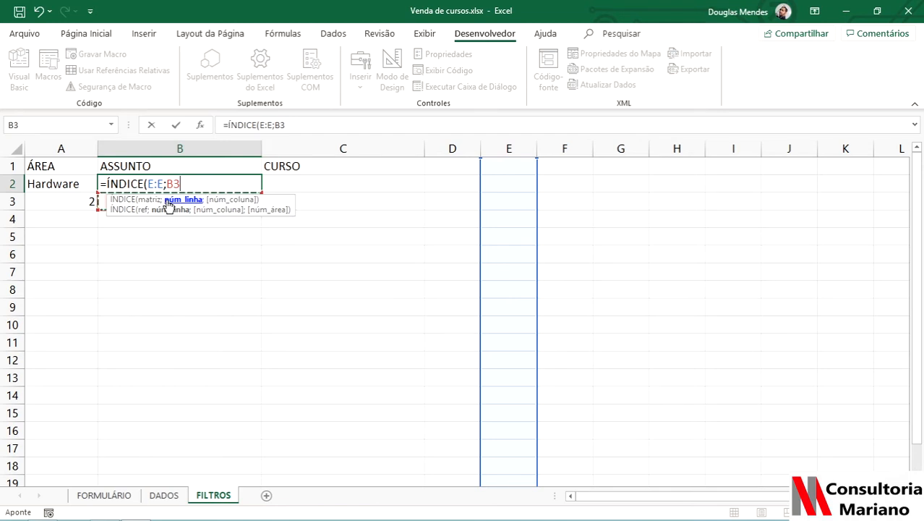
text())
key(Return)
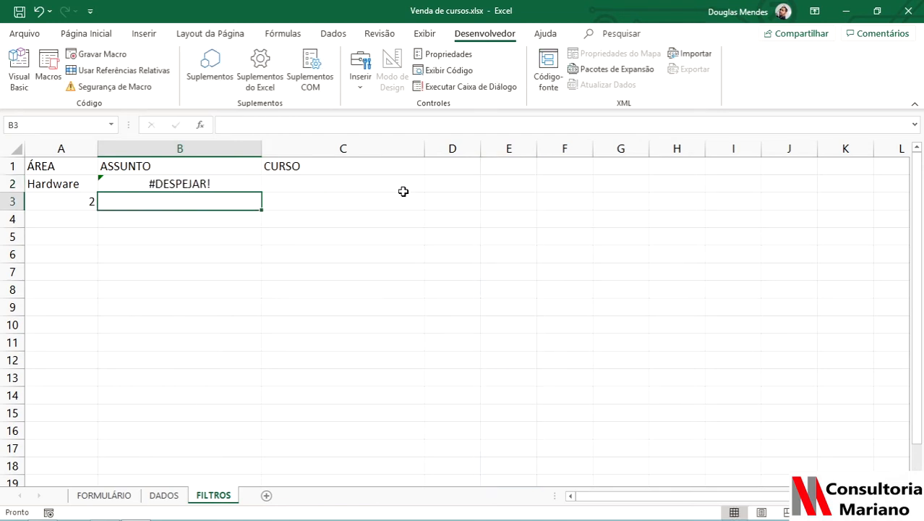
Step: Enter a sample first name in cell E1 of FILTROS as a test entry for the ASSUNTO list
click(511, 167)
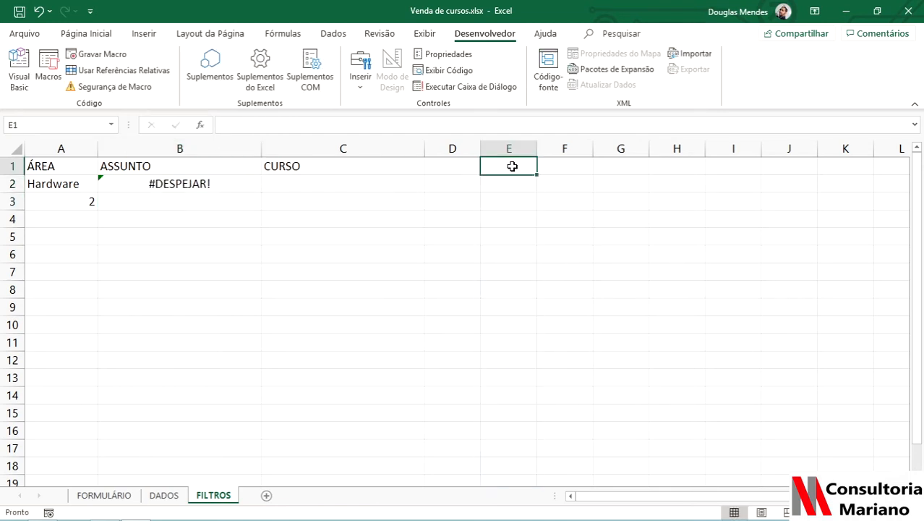
text(douglas)
key(Return)
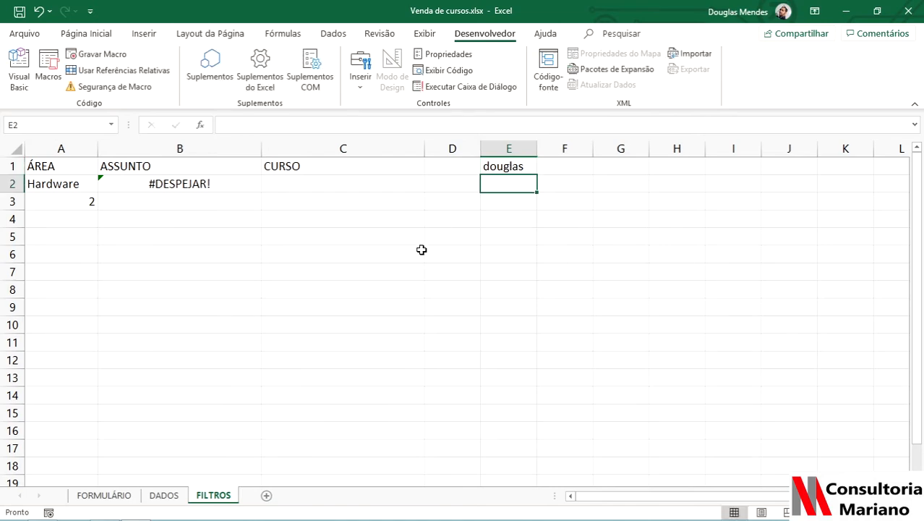
Step: Test B2 by choosing the sample name and the blank entry below it in the form's ASSUNTO combo box, checking FILTROS after each choice
click(162, 496)
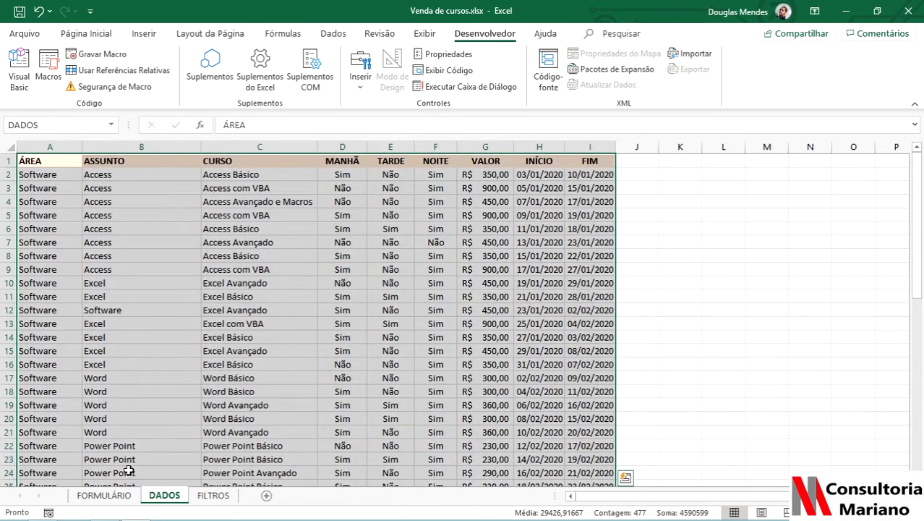
click(127, 497)
click(308, 245)
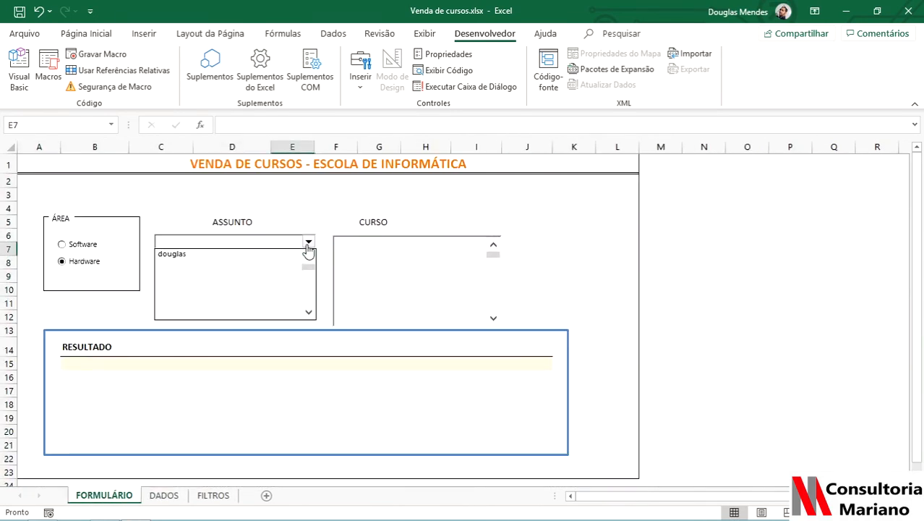
click(175, 255)
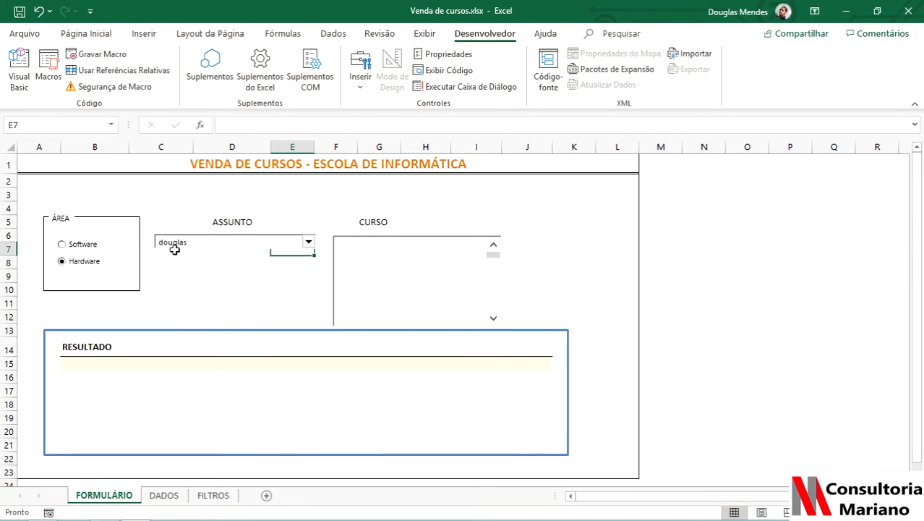
click(210, 496)
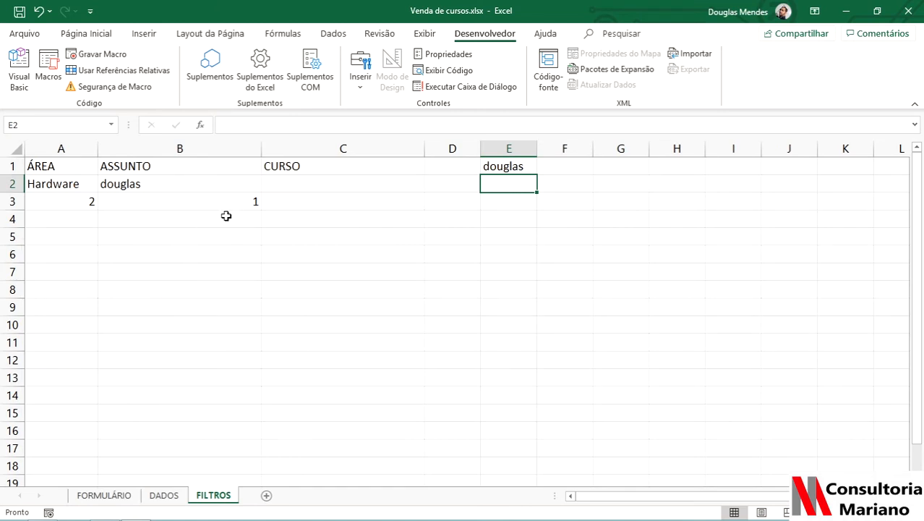
click(244, 204)
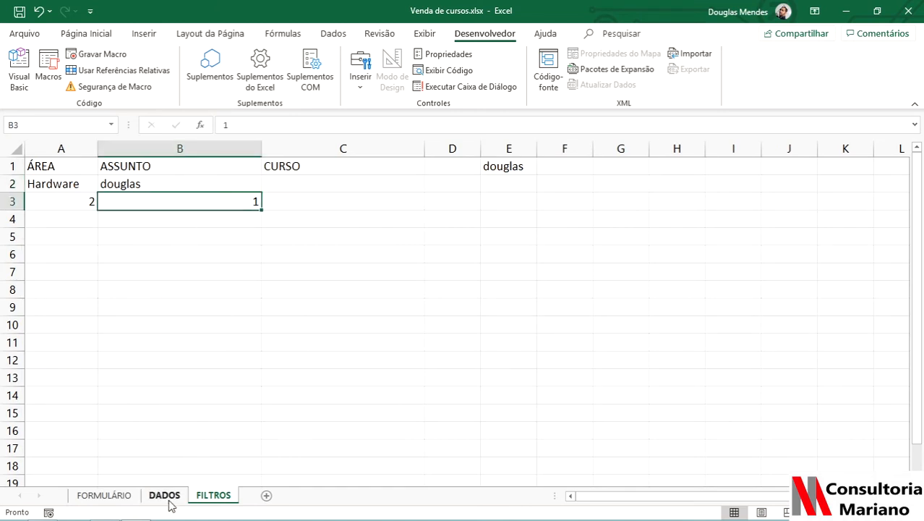
click(120, 496)
click(309, 241)
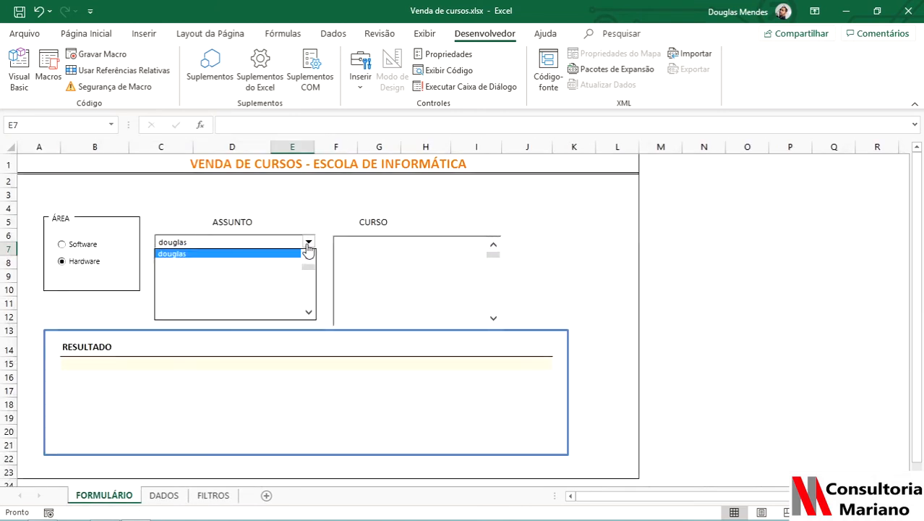
click(184, 269)
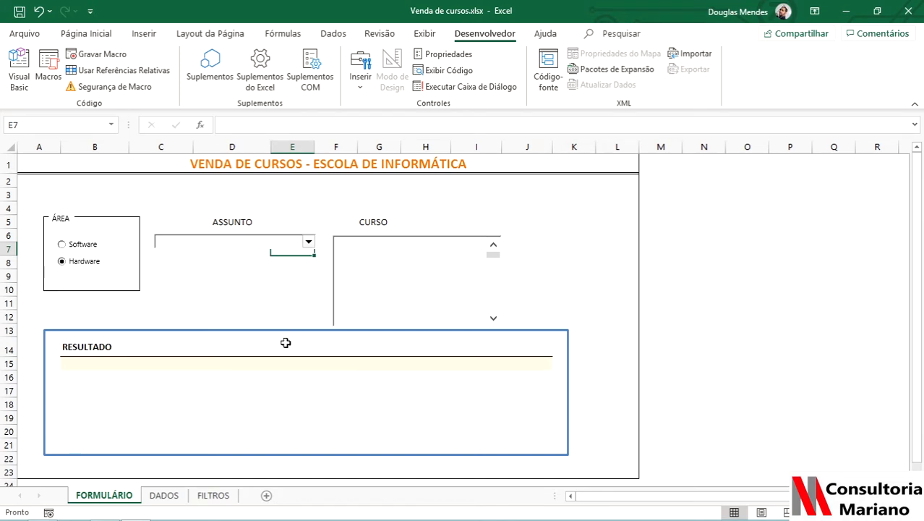
click(214, 494)
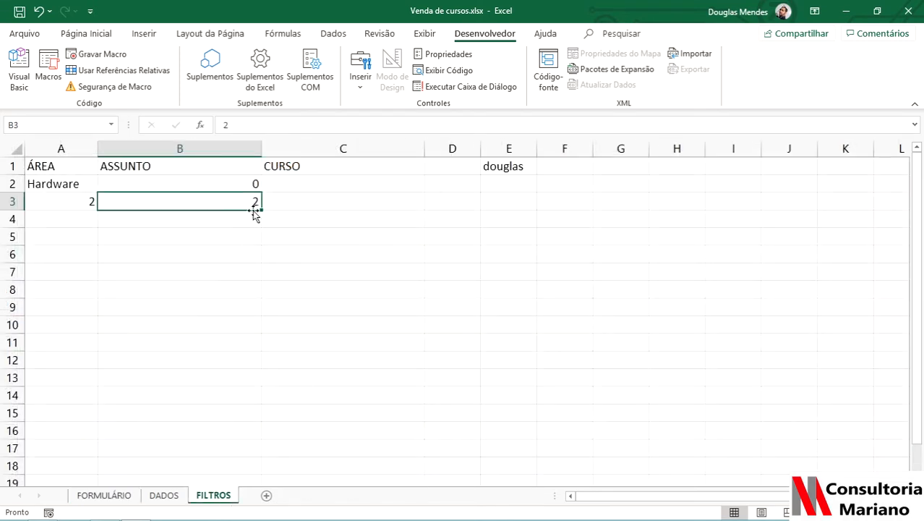
Step: Enter =ÍNDICE(G:G;C3) in cell C2 under CURSO on the FILTROS sheet
click(366, 183)
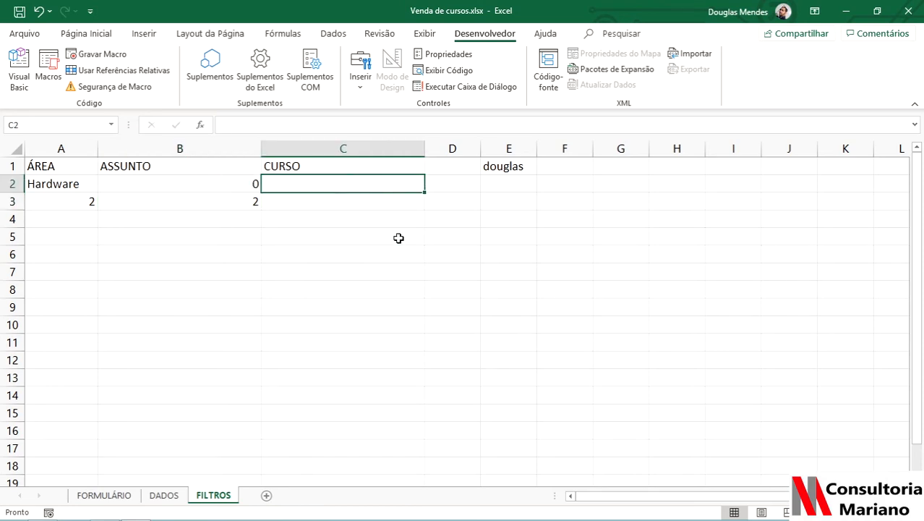
text(=índice)
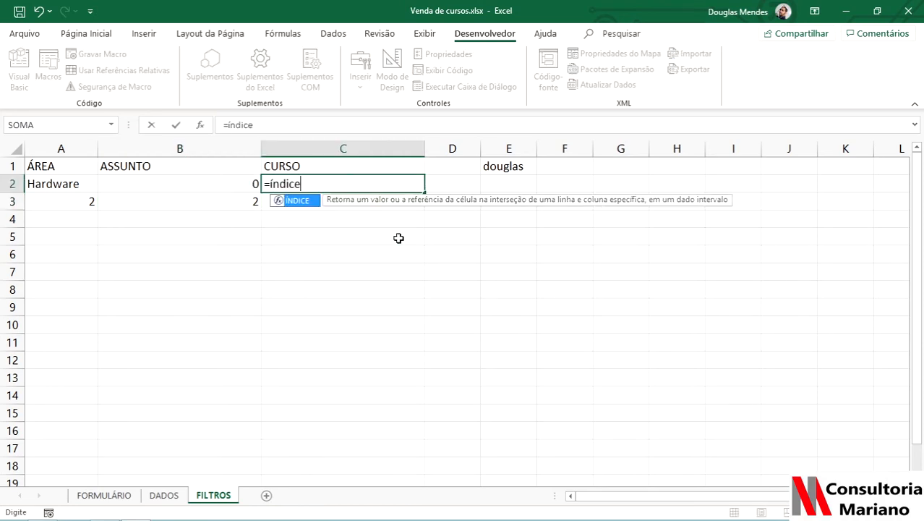
key(Tab)
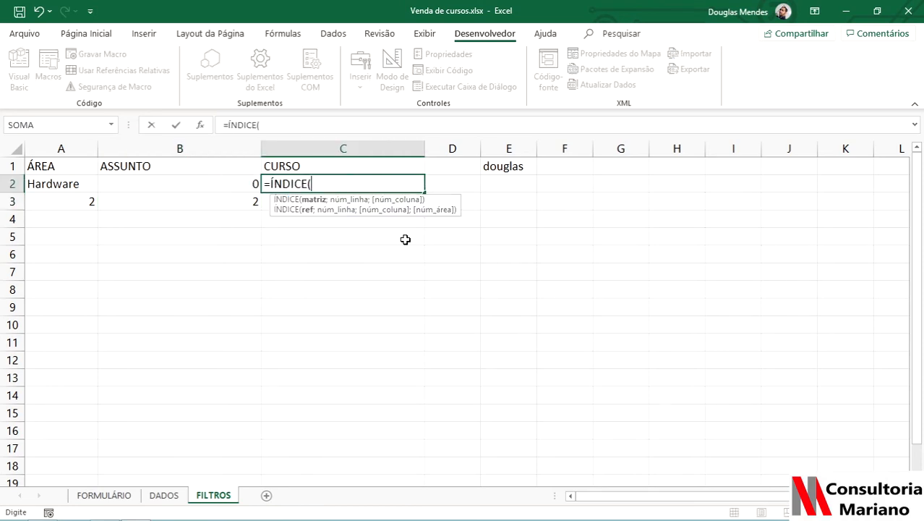
click(608, 149)
text(;)
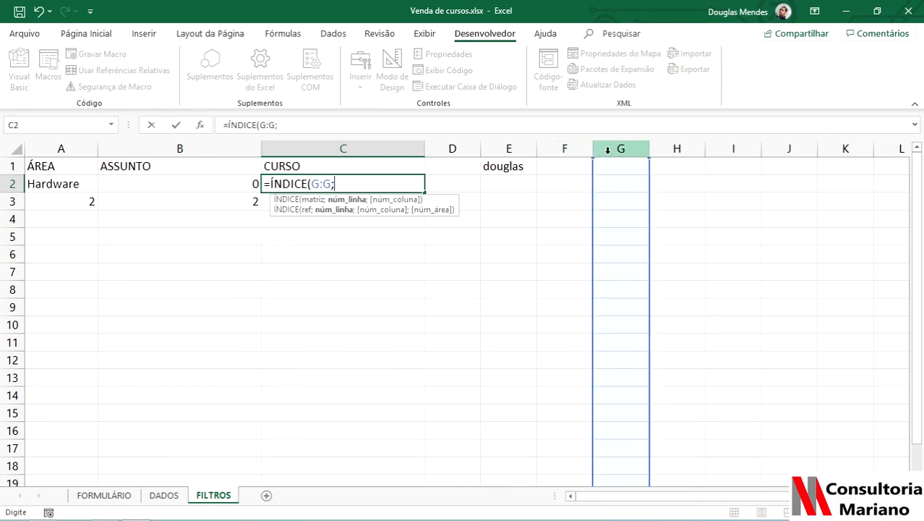
click(267, 199)
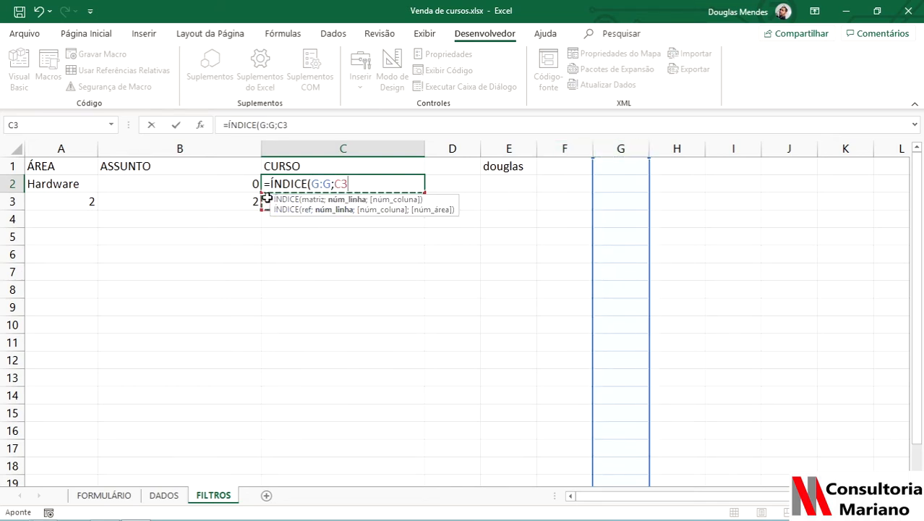
key(Return)
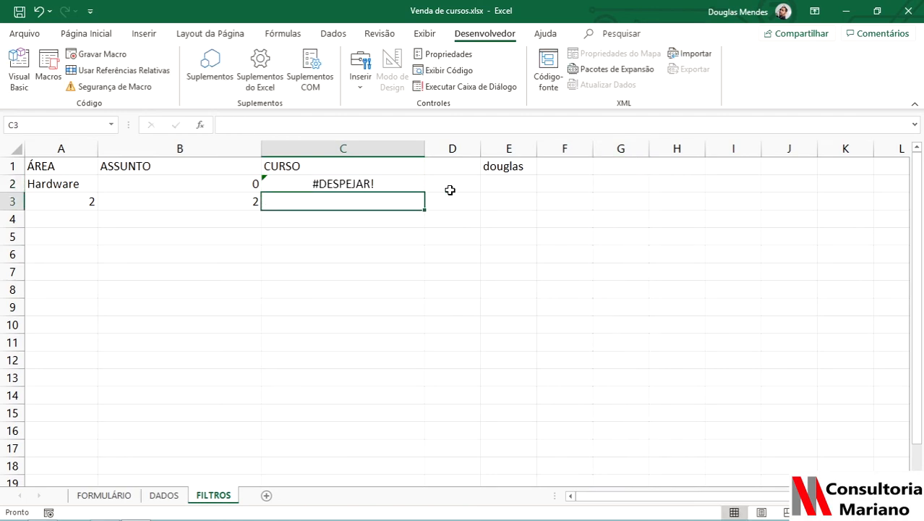
Step: Enter the sample courses Excel in cell G1 and VBA in cell G2 of FILTROS
click(621, 166)
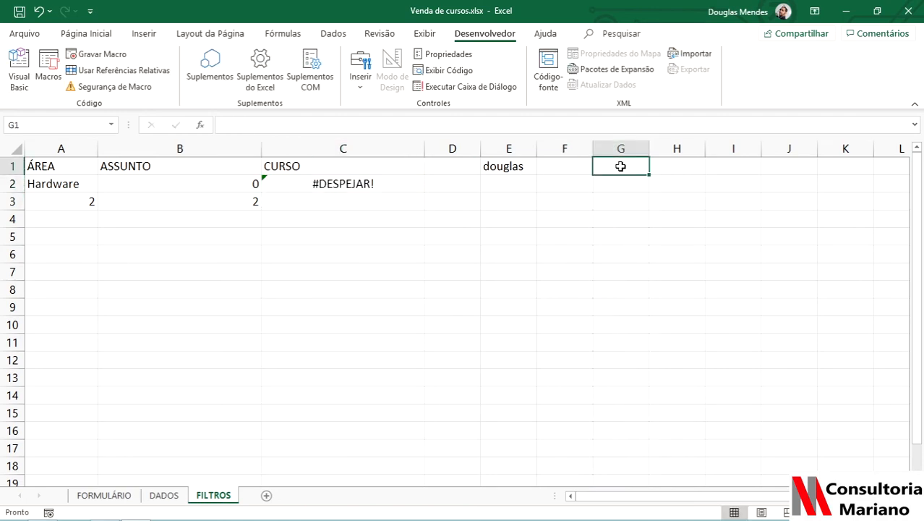
text(Excel)
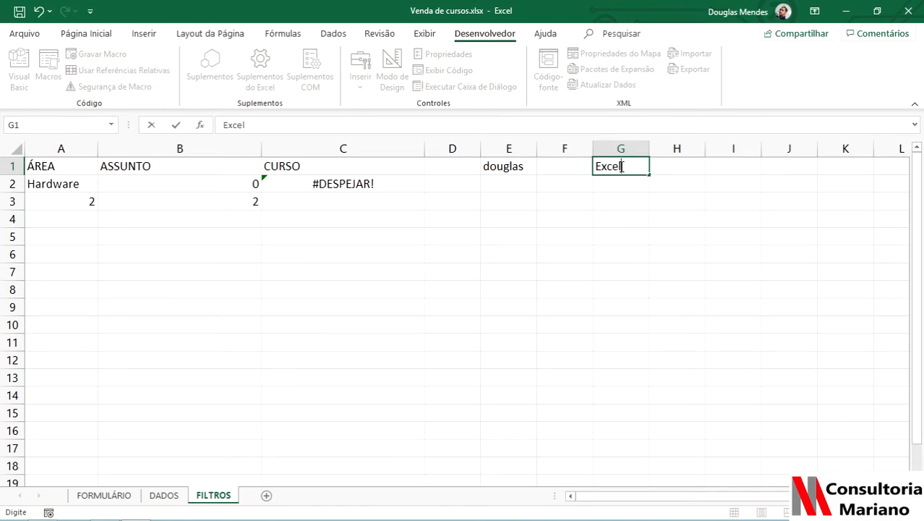
key(Return)
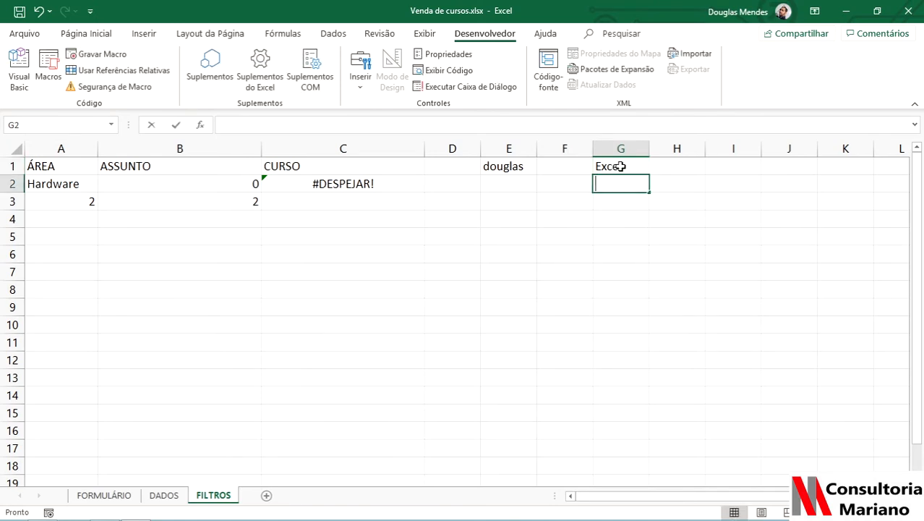
text(VBA)
key(Return)
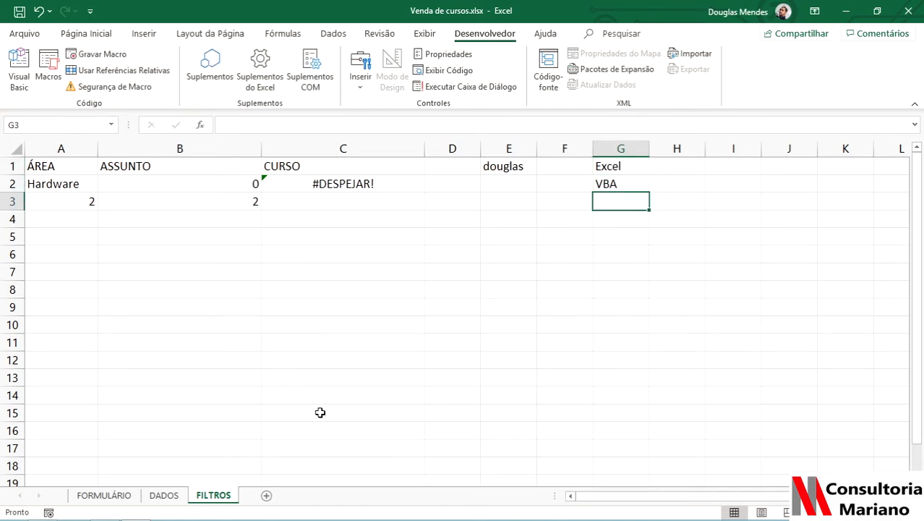
Step: Test C2 by choosing Excel and VBA in the form's CURSO list box, checking the cell on FILTROS after each choice
click(130, 496)
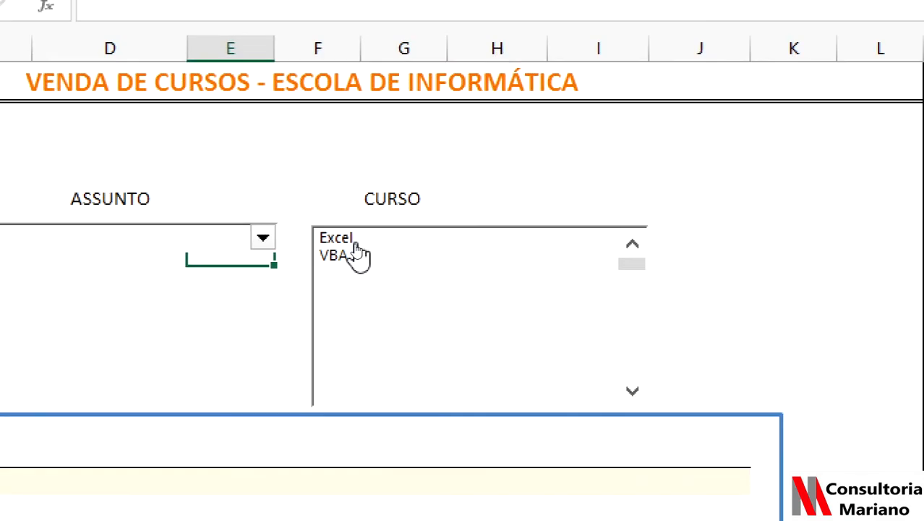
click(353, 241)
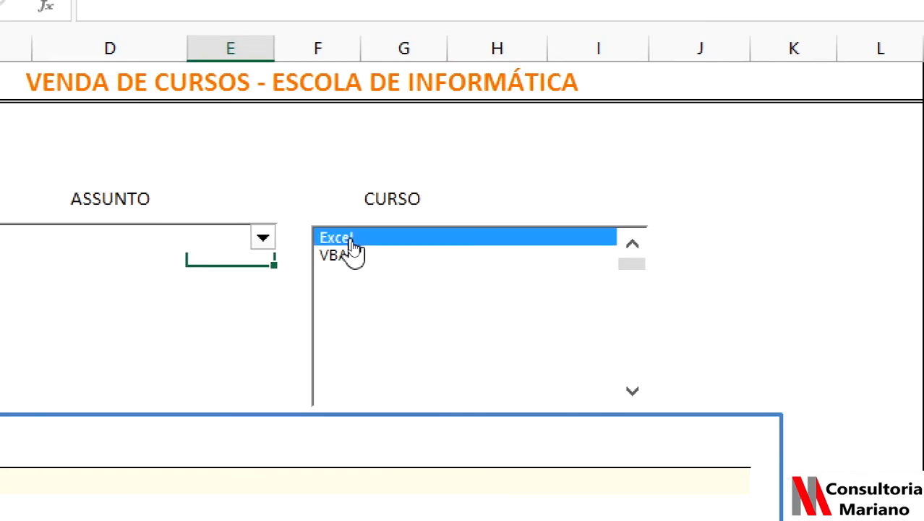
click(213, 495)
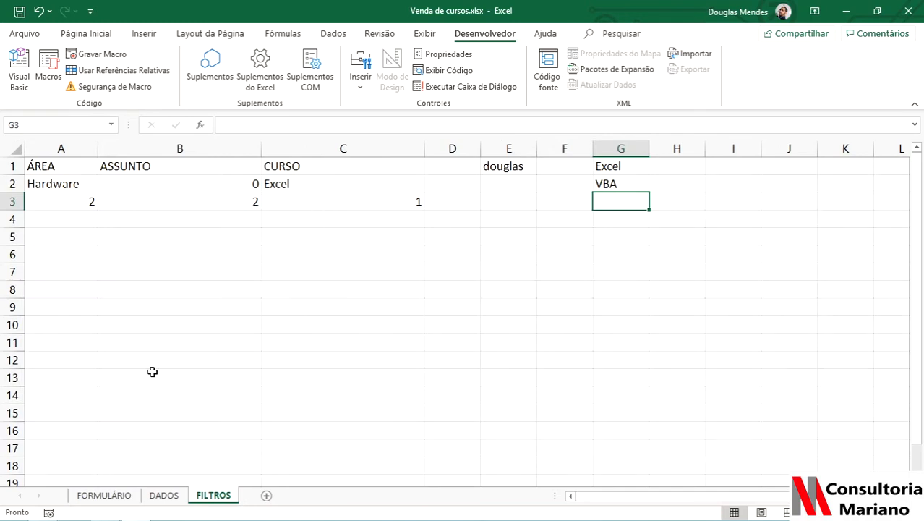
click(105, 497)
click(341, 251)
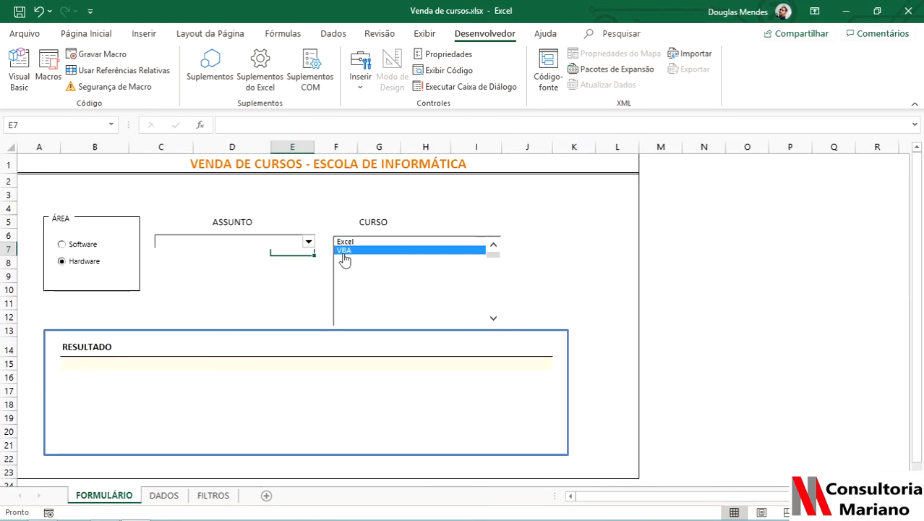
click(224, 495)
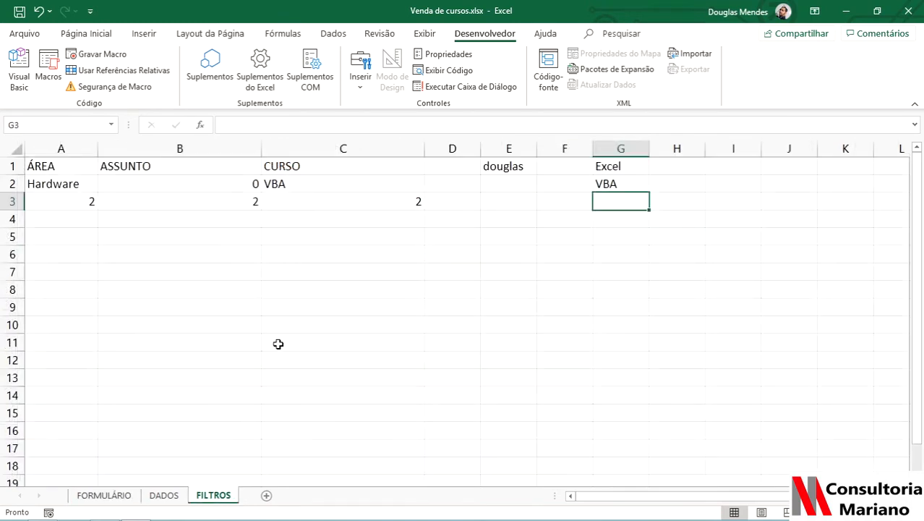
click(288, 186)
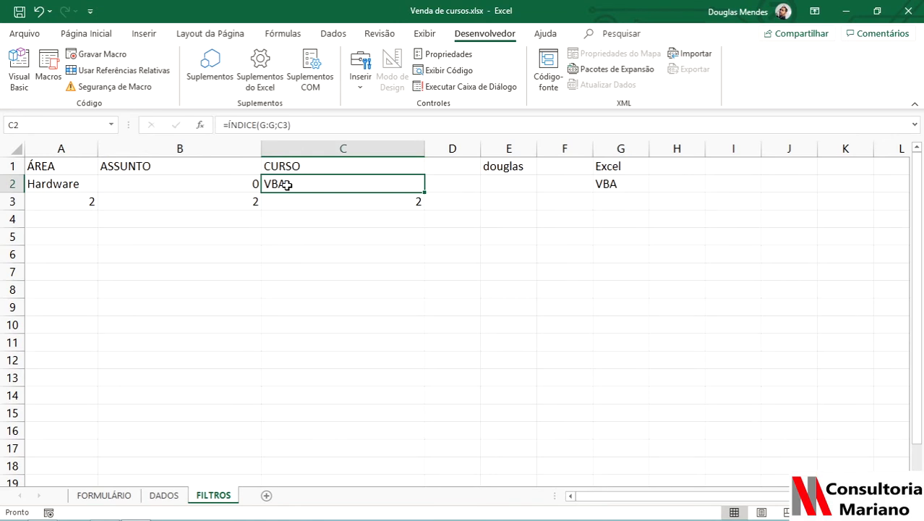
click(513, 166)
click(571, 166)
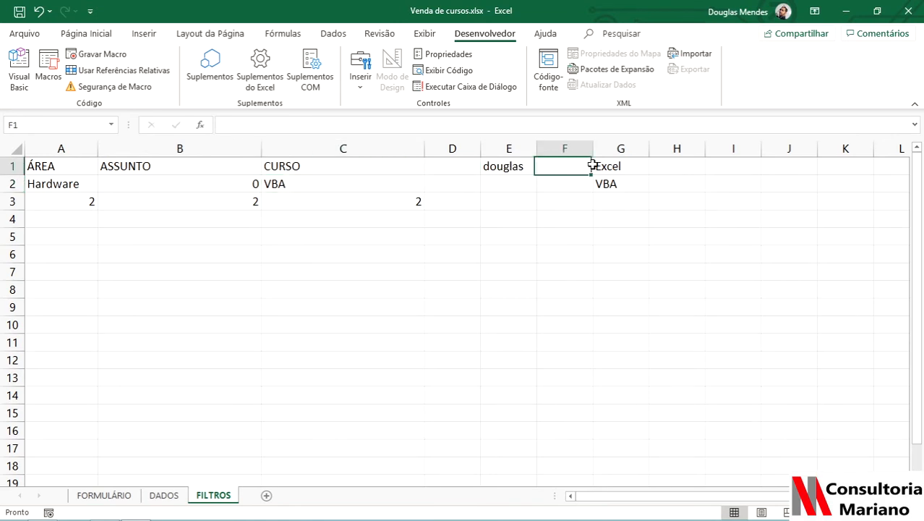
click(612, 166)
click(518, 165)
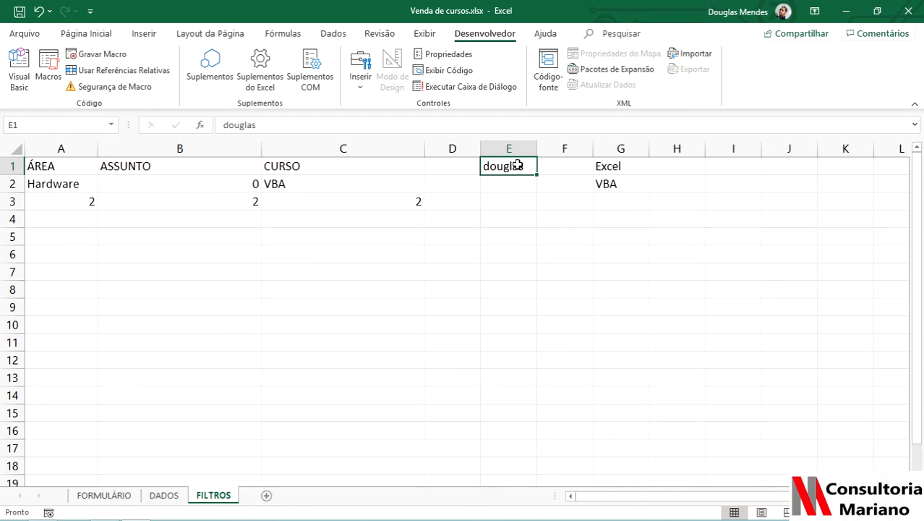
Step: Enter Office in cell E1 of FILTROS and choose it in the form's ASSUNTO combo box
text(Office)
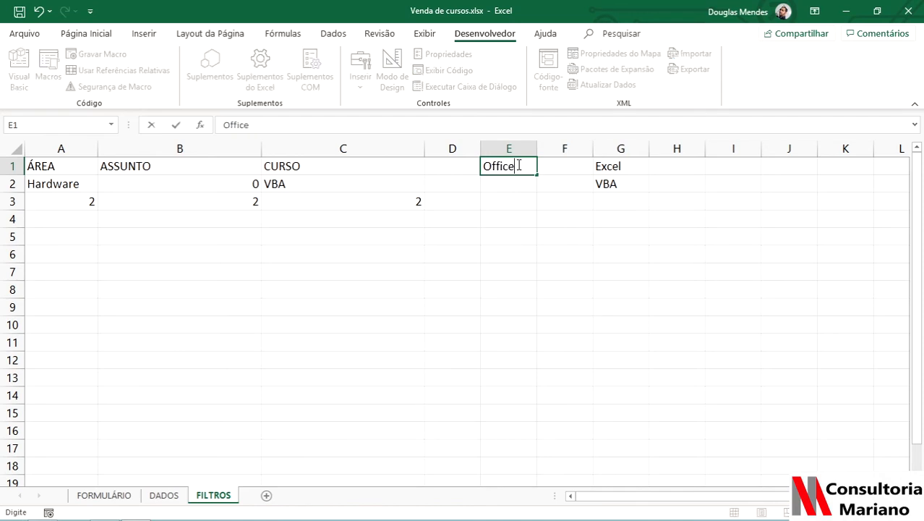
key(Return)
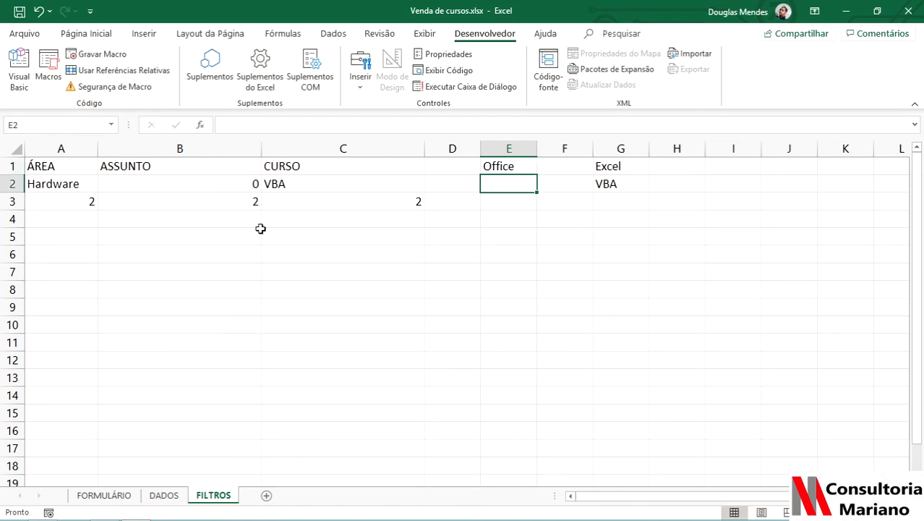
click(133, 497)
click(309, 242)
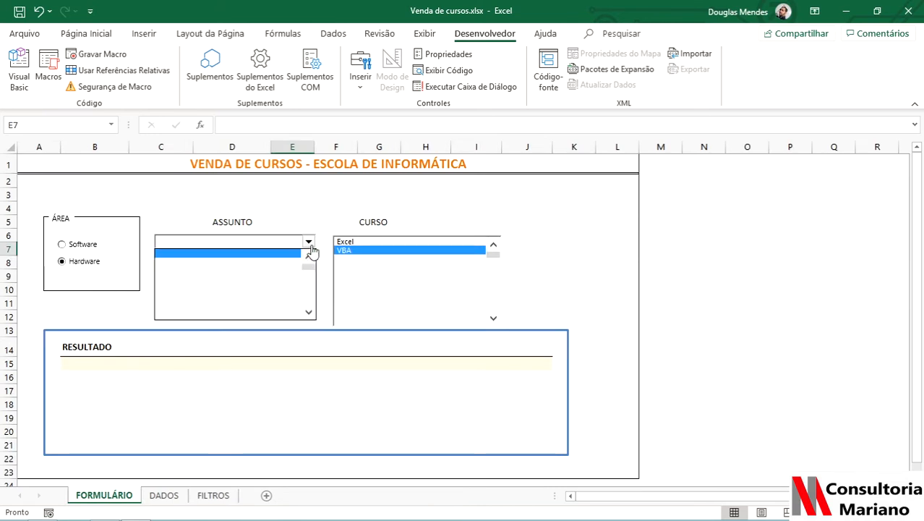
click(273, 255)
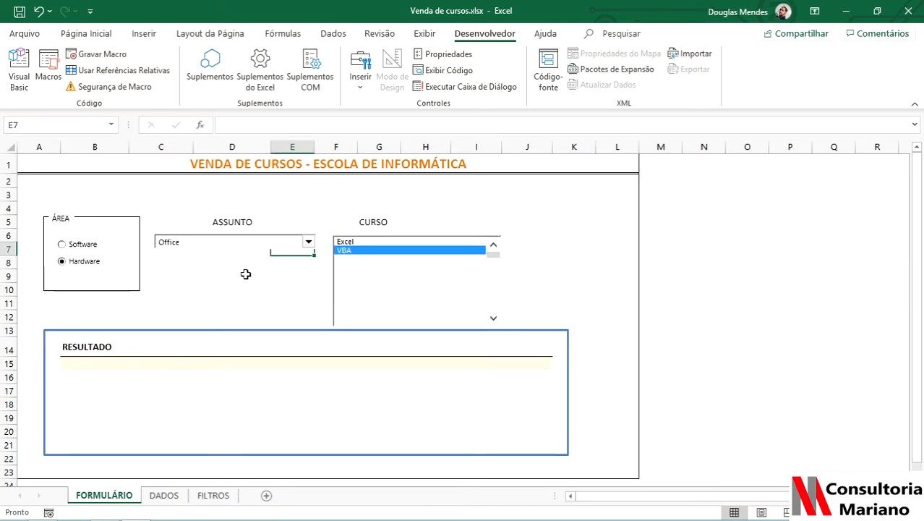
click(244, 275)
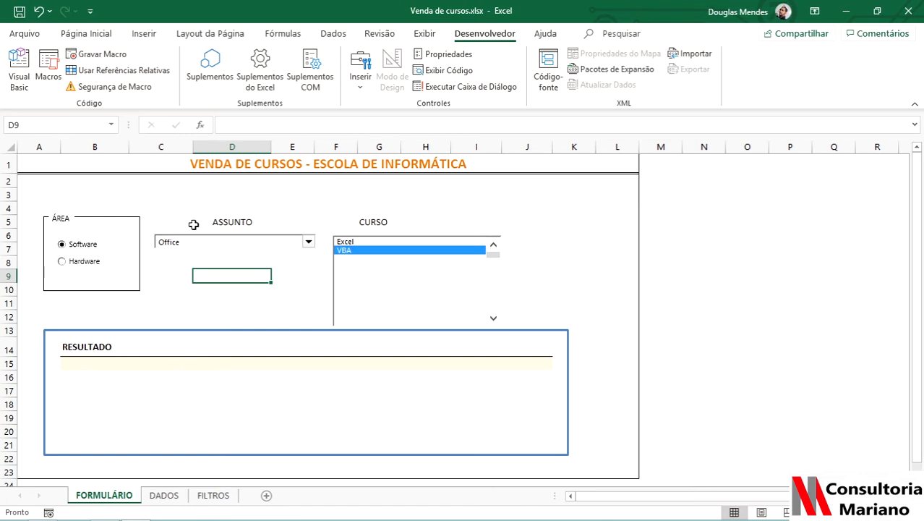
Step: Choose the Software area and the Office subject on the form, and check the filter cells and the column E list on FILTROS
click(307, 242)
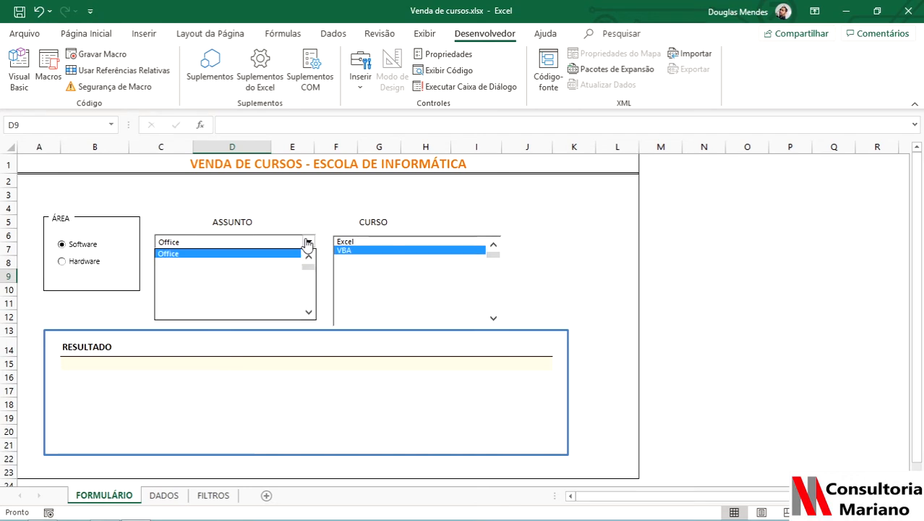
click(254, 254)
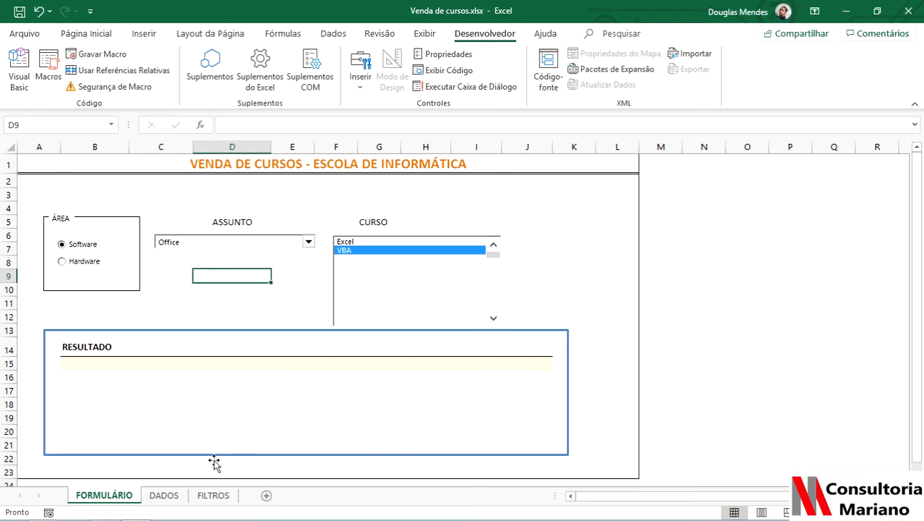
click(213, 495)
drag(498, 159, 511, 407)
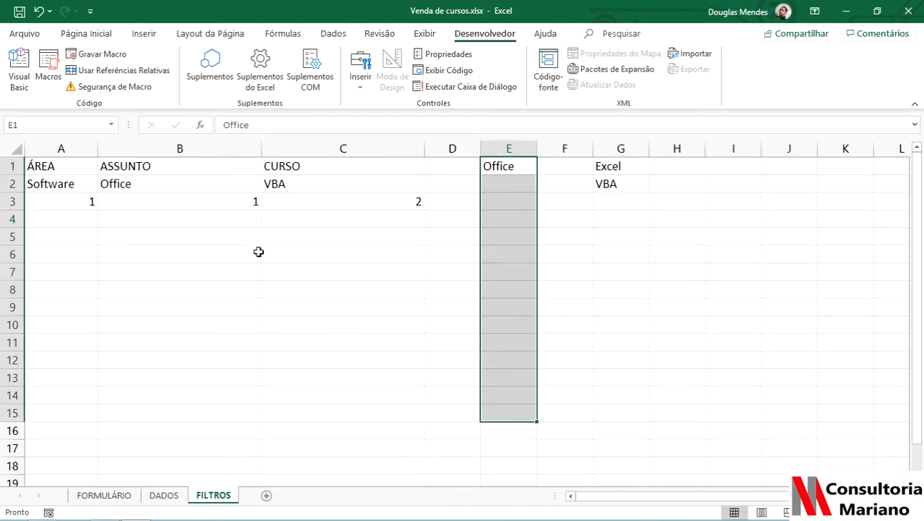
Step: Start recording a macro named Area from the FORMULÁRIO sheet, stored in this workbook
click(128, 496)
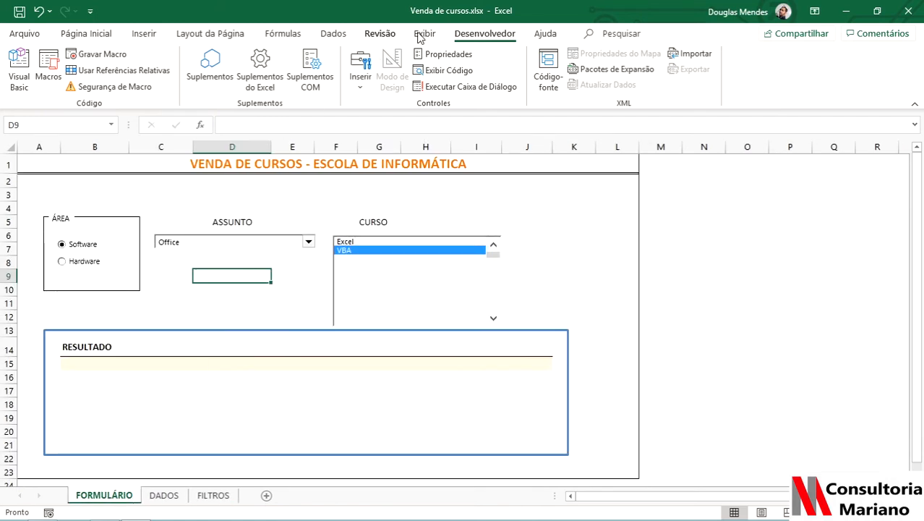
click(123, 62)
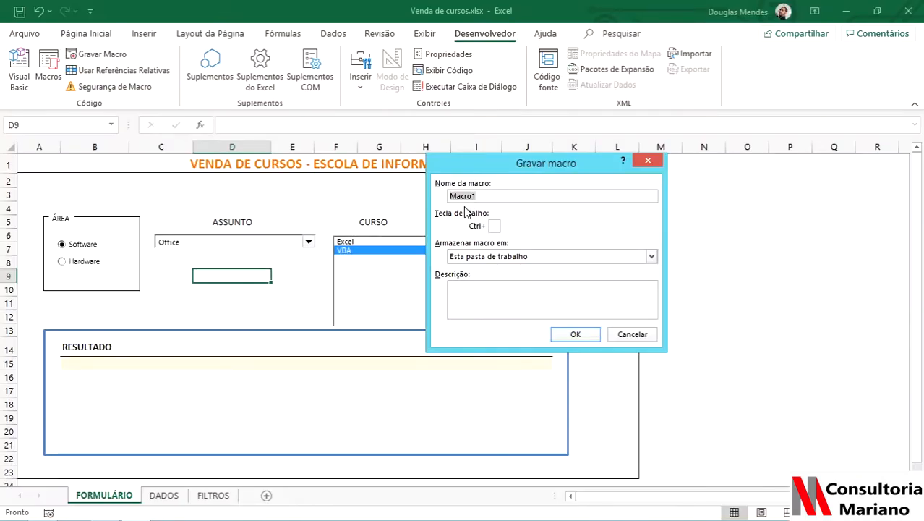
text(Area)
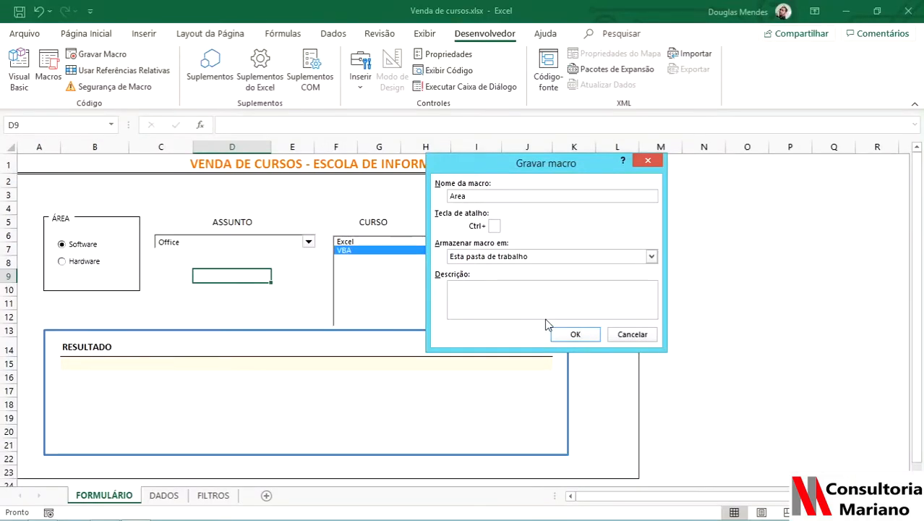
click(561, 332)
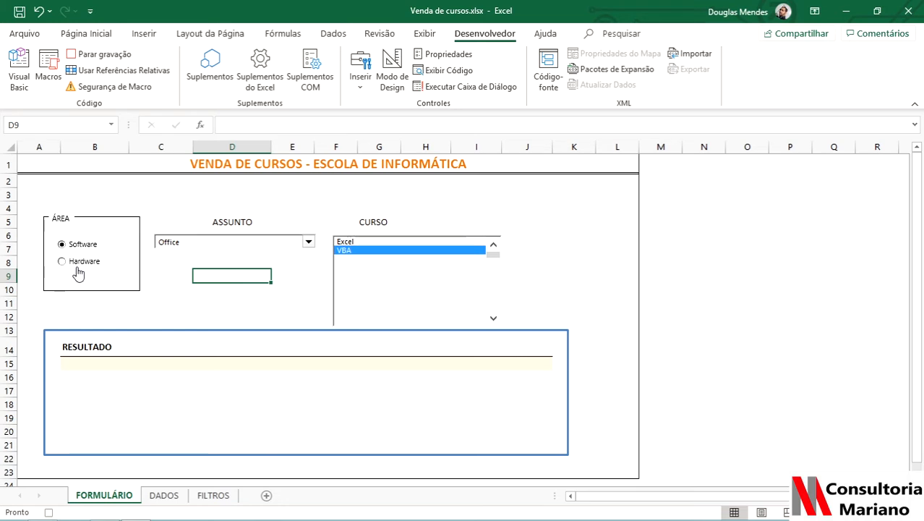
Step: Clear all of column E on the FILTROS sheet and enter the header assunto in cell F1
click(214, 495)
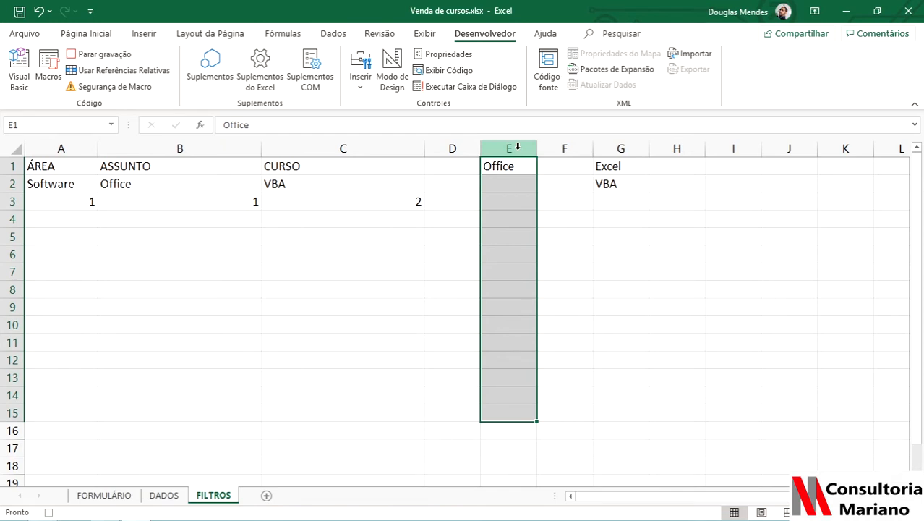
click(518, 146)
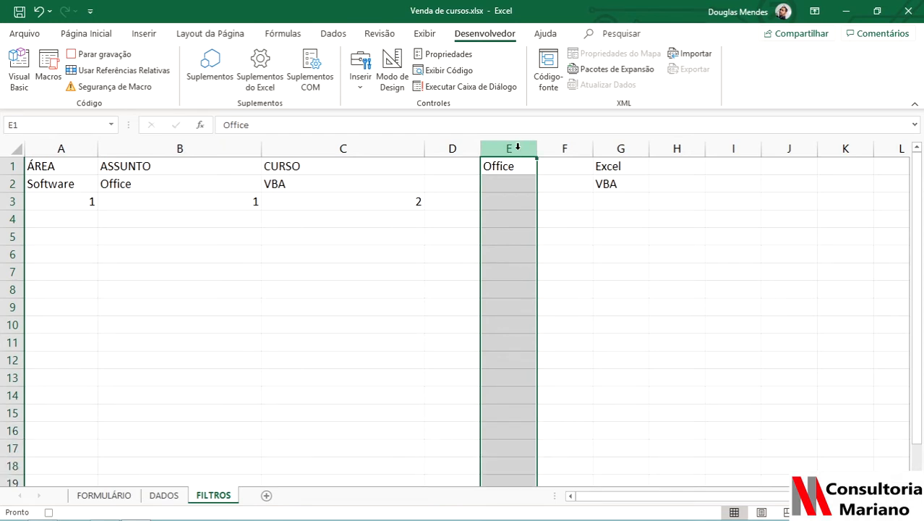
key(Delete)
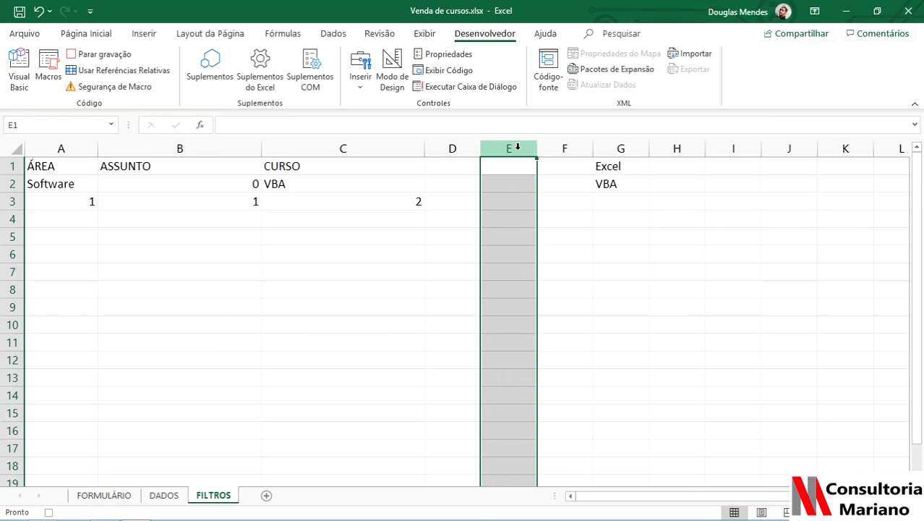
click(570, 167)
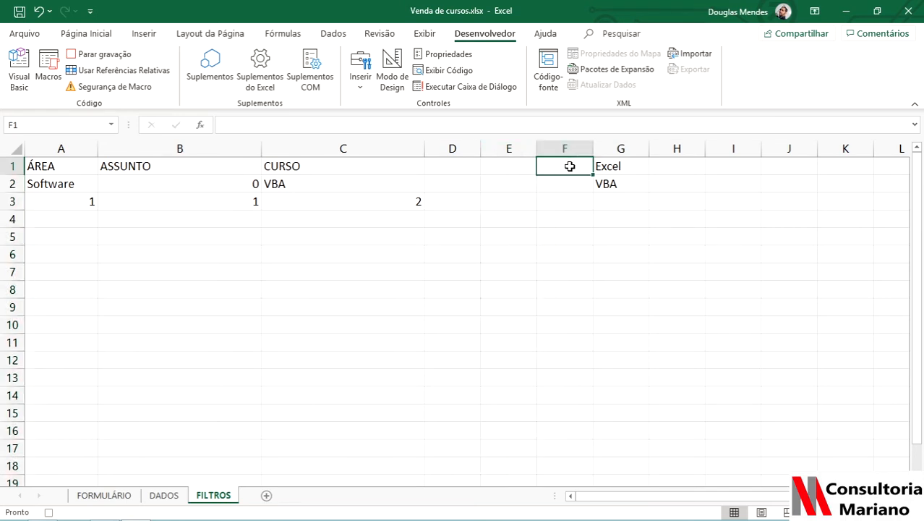
text(assunto)
key(Return)
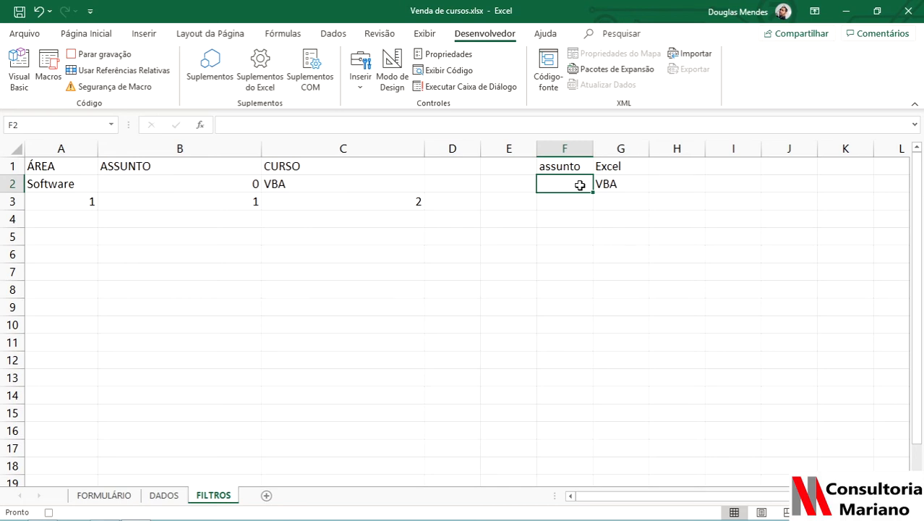
Step: Set up an Advanced Filter that copies to another location, with dados as its list range
click(334, 34)
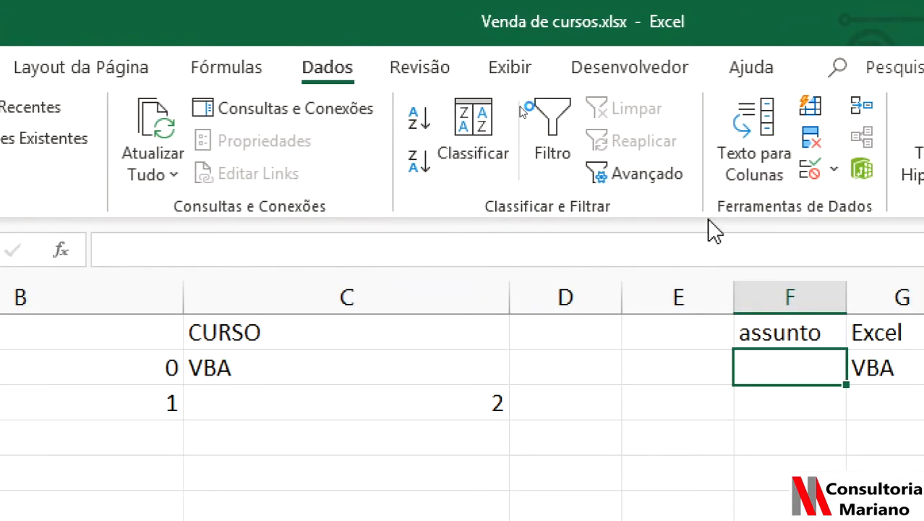
click(656, 177)
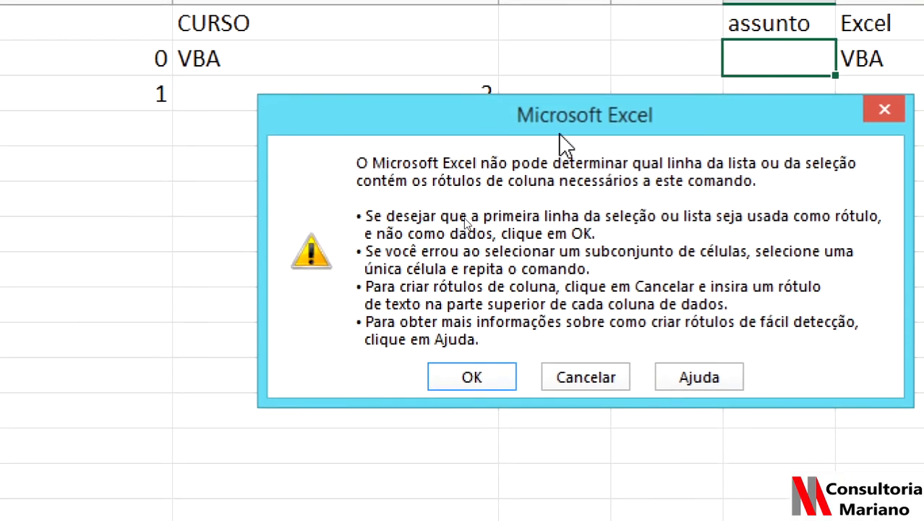
click(472, 377)
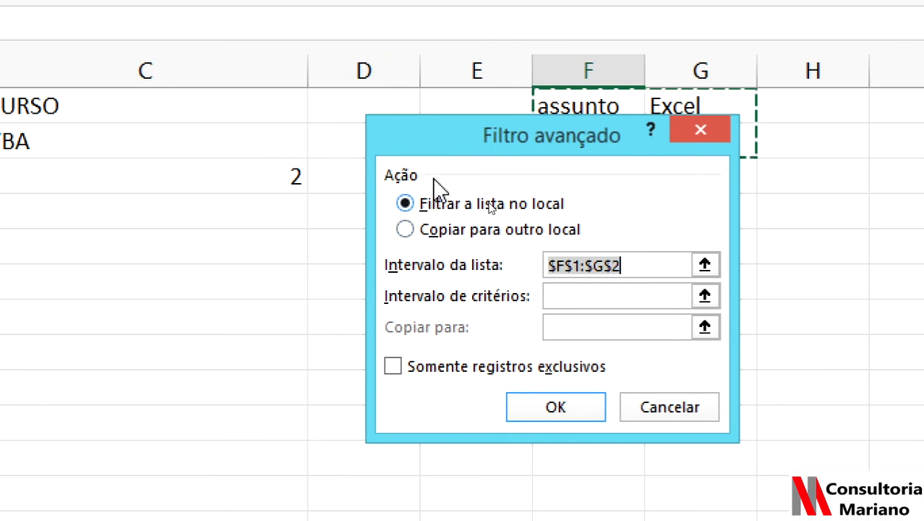
click(437, 238)
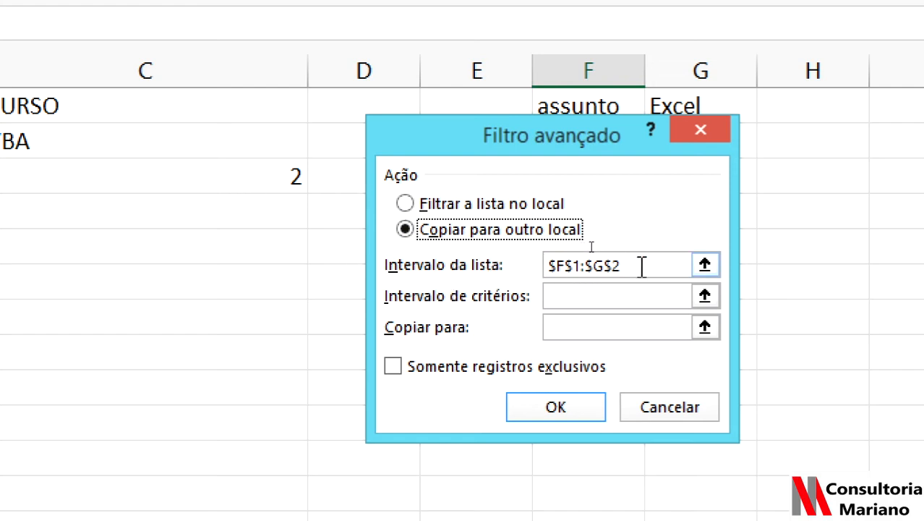
drag(643, 266, 558, 252)
text(dados)
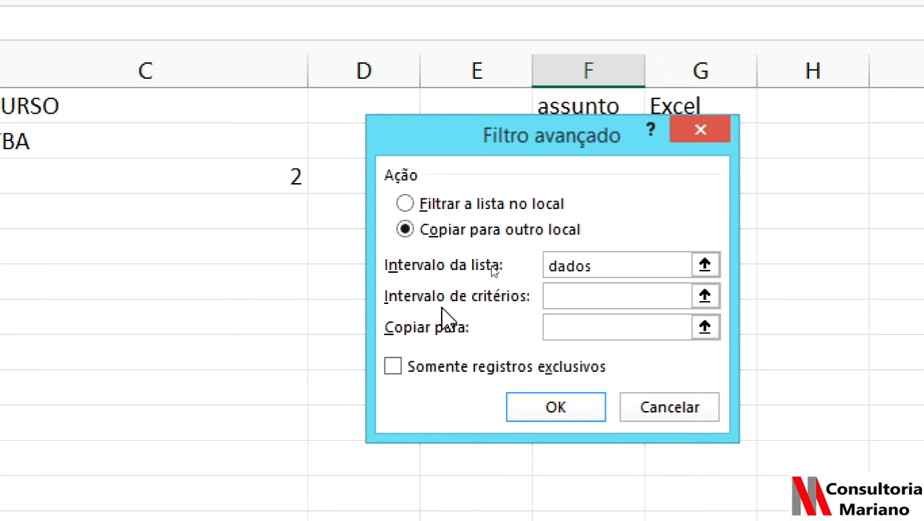
Step: Set the criteria range to FILTROS A1:A2 and the copy destination to F1, and run the filter with unique records only
click(572, 295)
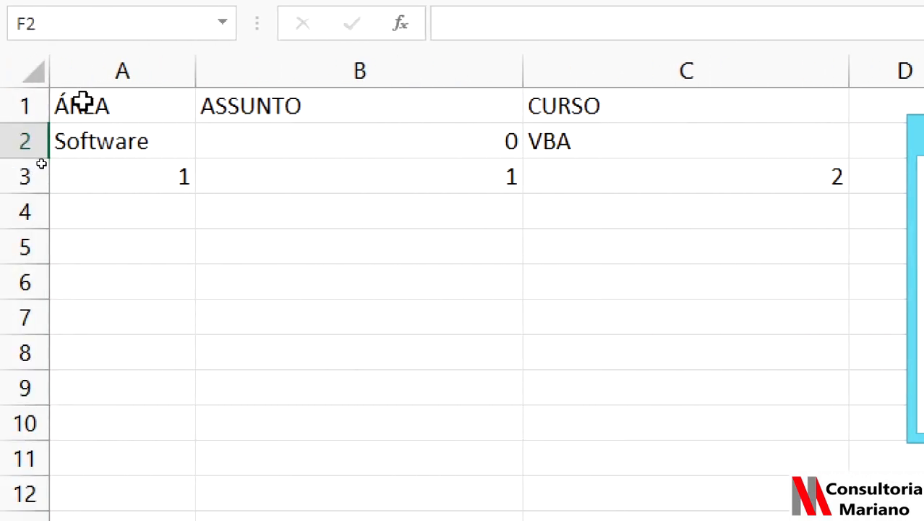
drag(101, 107, 99, 139)
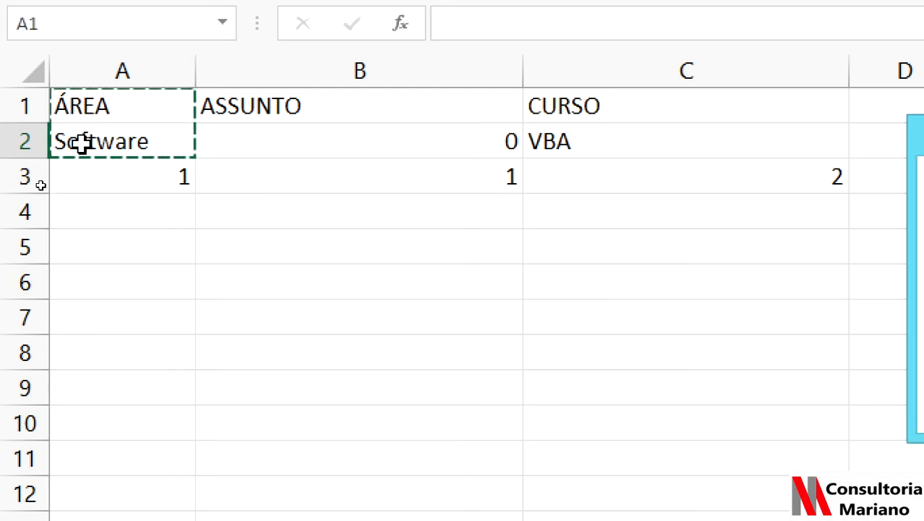
drag(761, 137, 378, 150)
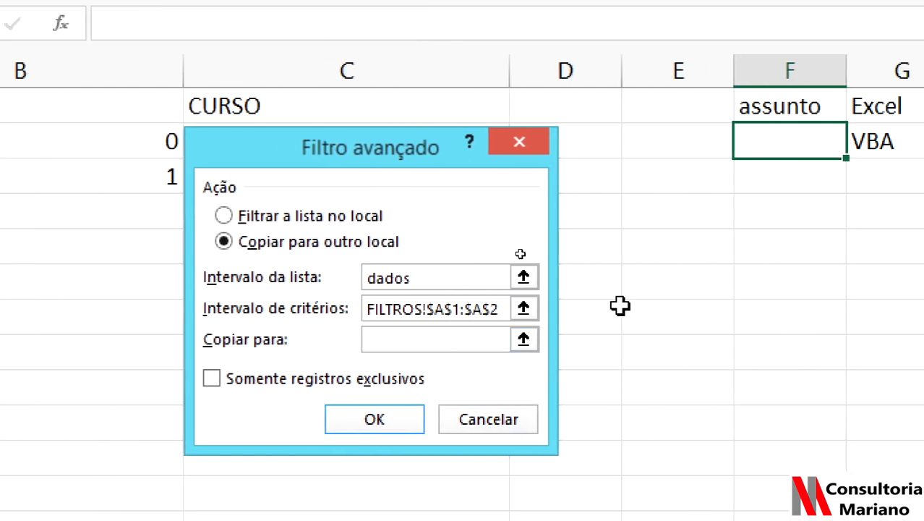
click(785, 106)
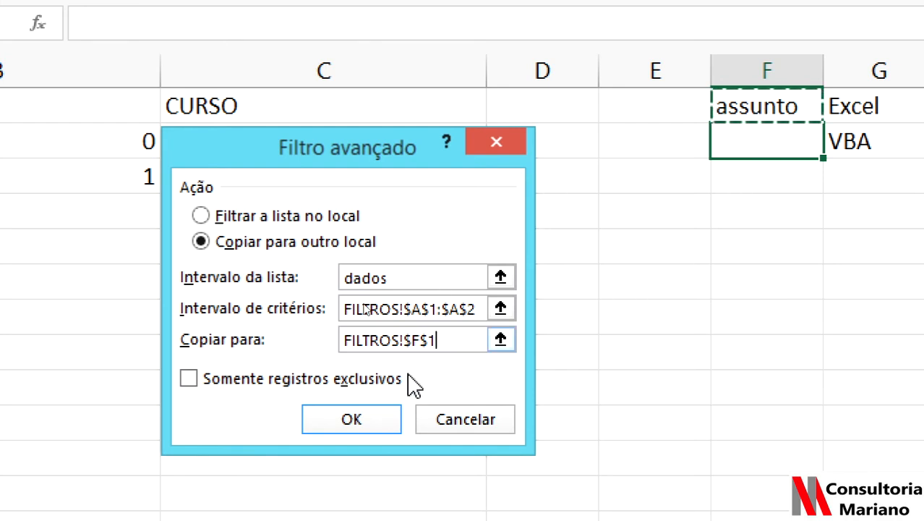
click(201, 383)
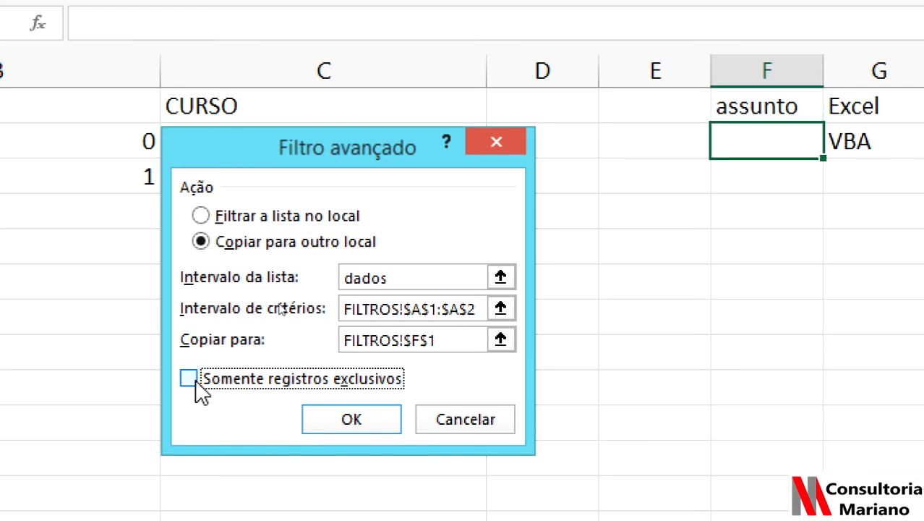
click(357, 426)
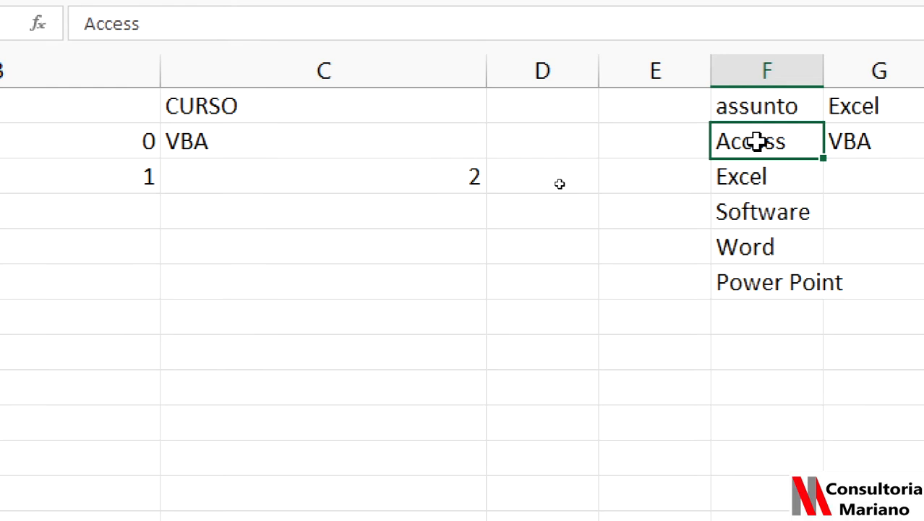
Step: Copy the filtered subjects below the assunto header in column F to cell E1, and return to the FORMULÁRIO sheet
key(ctrl+shift+Down)
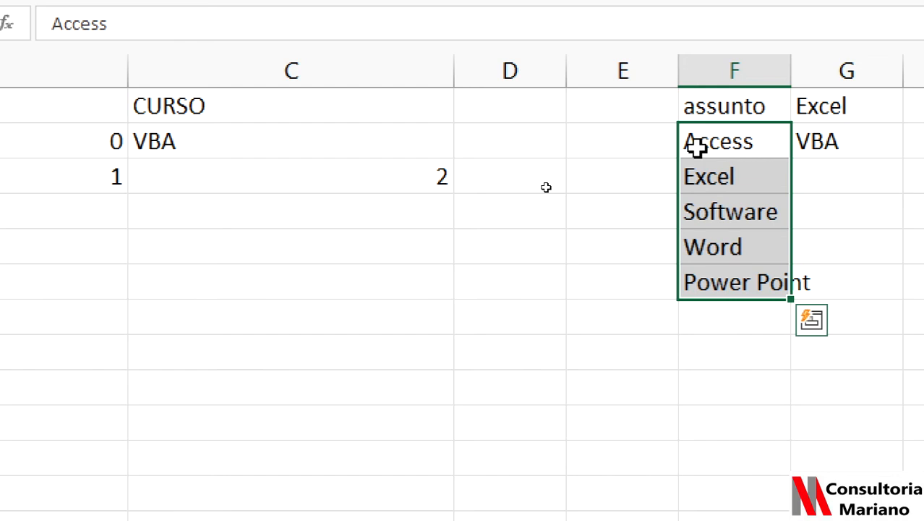
key(ctrl+c)
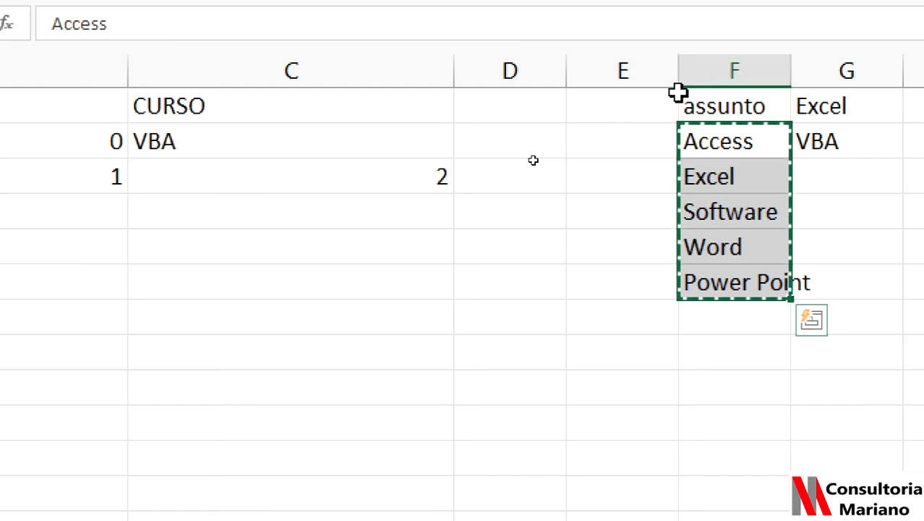
click(620, 107)
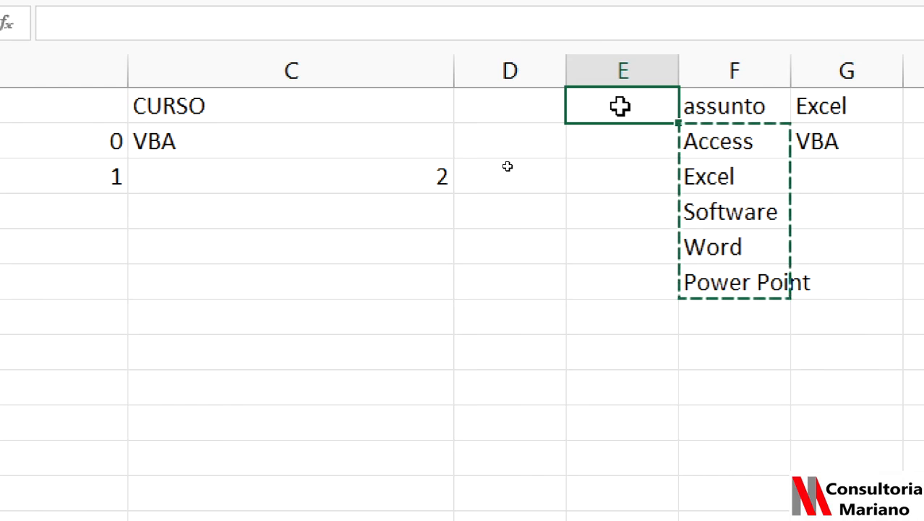
key(ctrl+v)
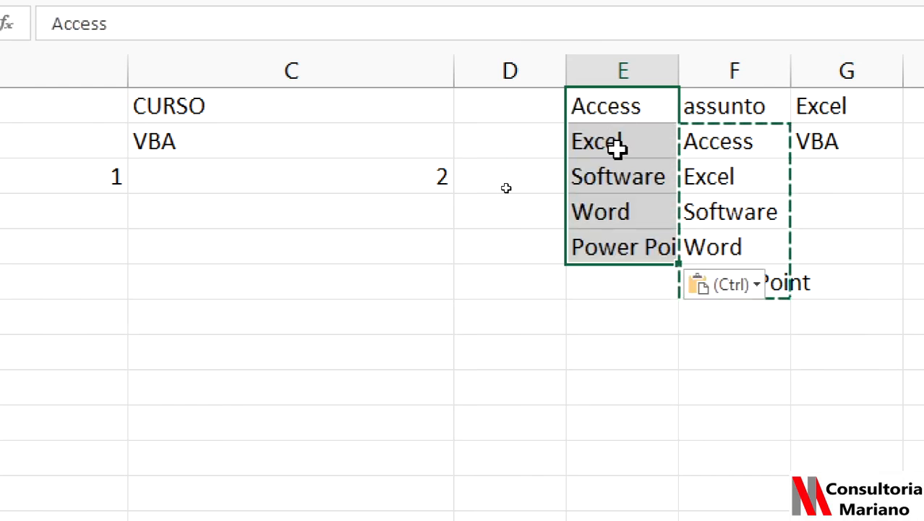
key(ctrl)
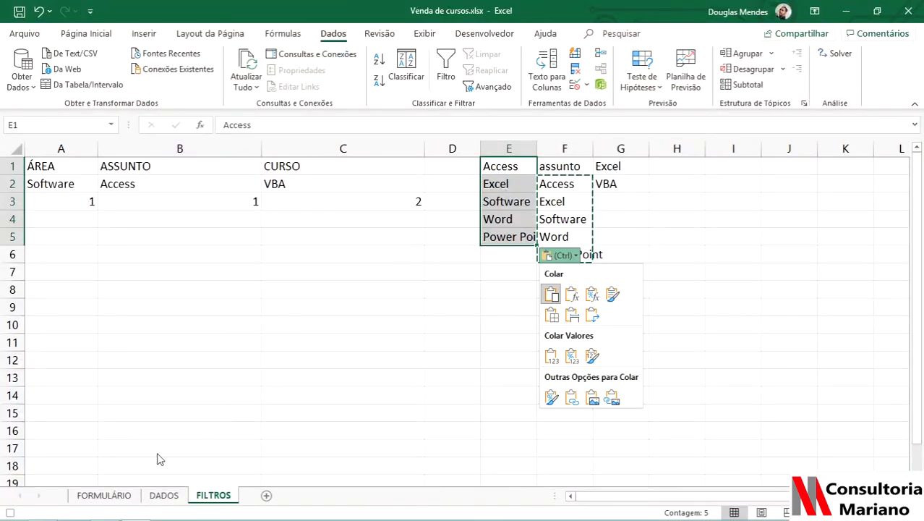
key(Escape)
key(Escape)
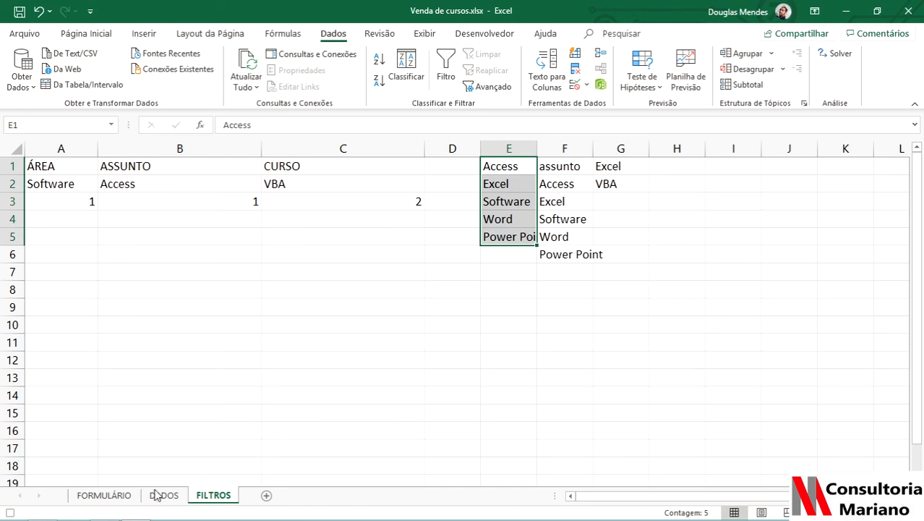
click(104, 496)
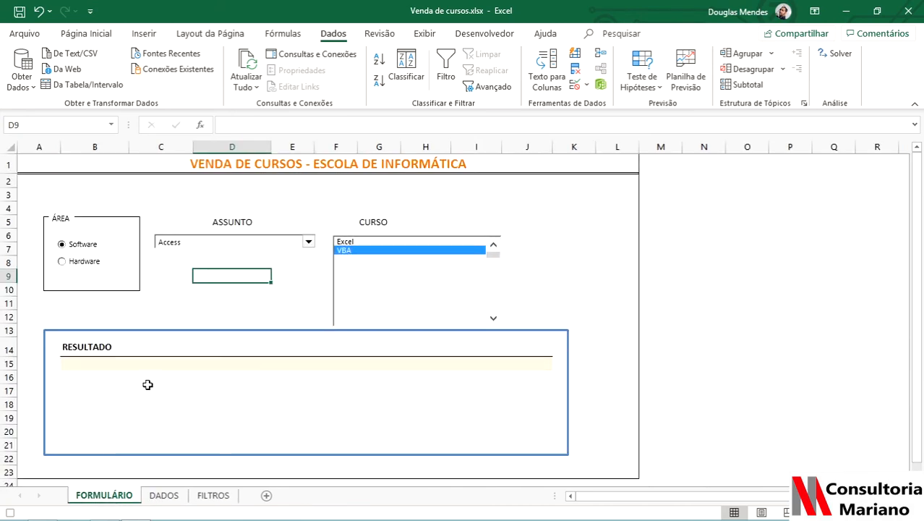
Step: Stop the macro recording and assign the Area macro to the Software option button
click(485, 33)
click(124, 55)
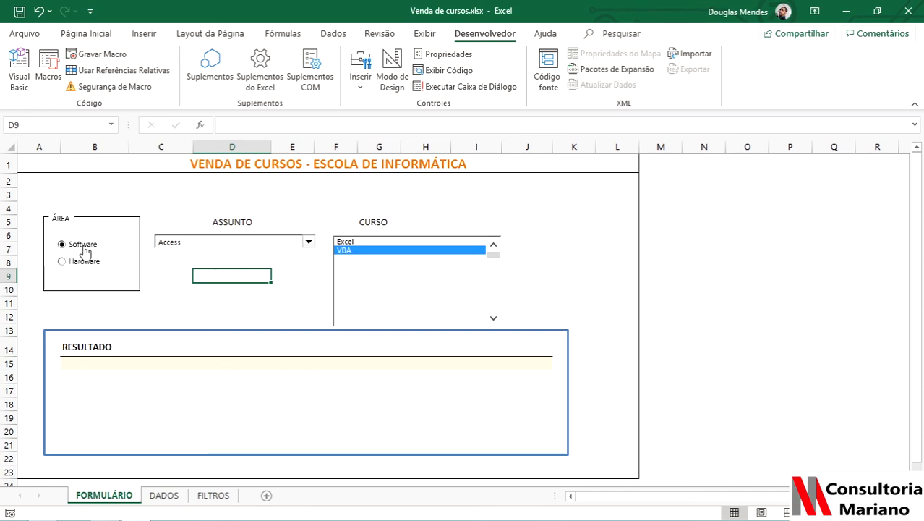
right_click(85, 252)
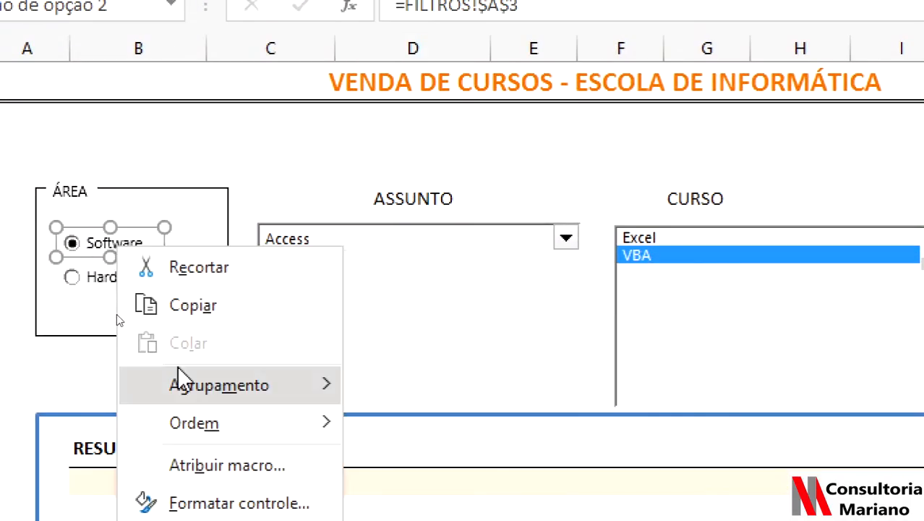
click(201, 434)
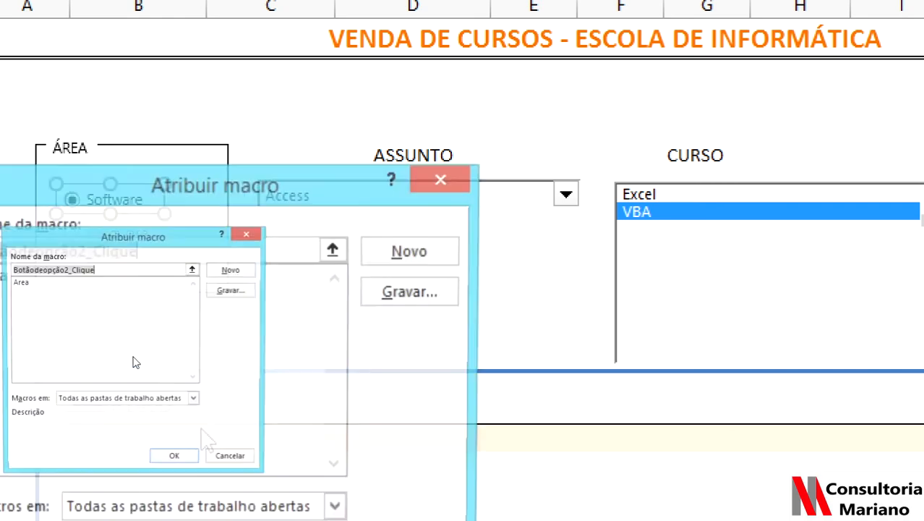
double_click(54, 278)
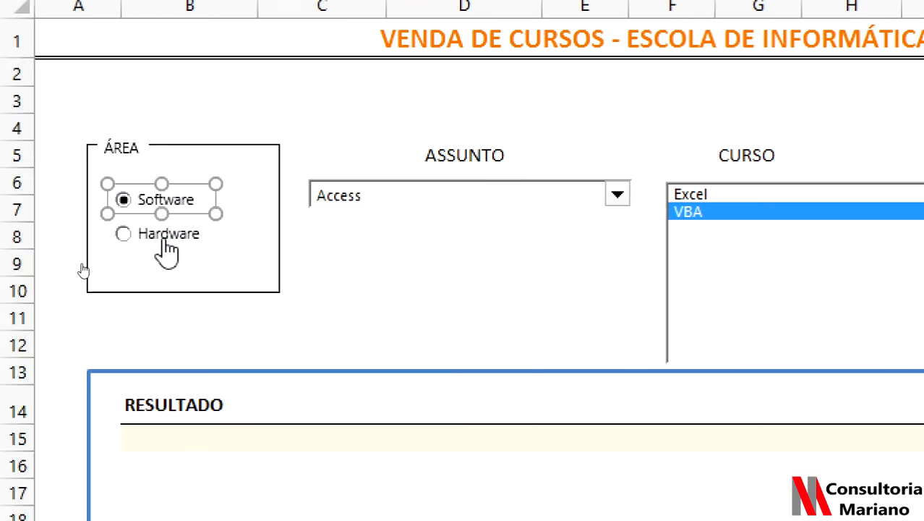
Step: Assign the Area macro to the Hardware option button and deselect the control
right_click(166, 250)
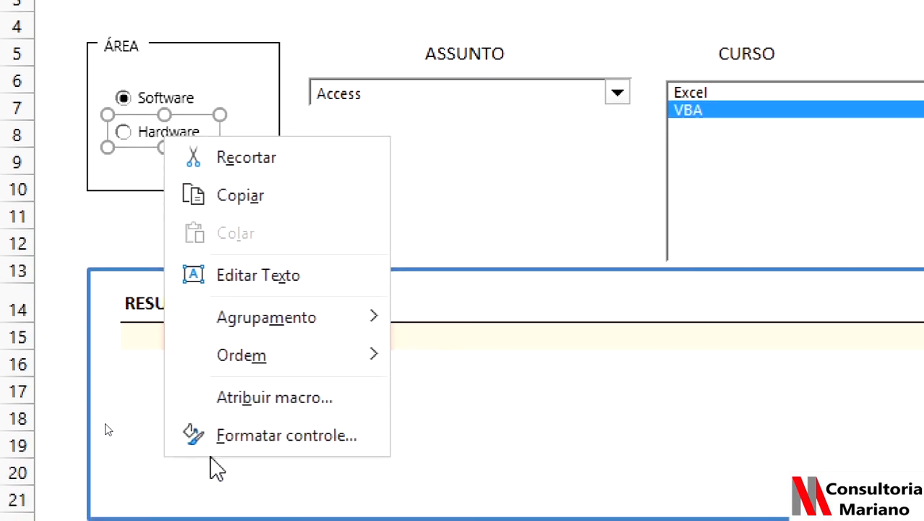
click(235, 402)
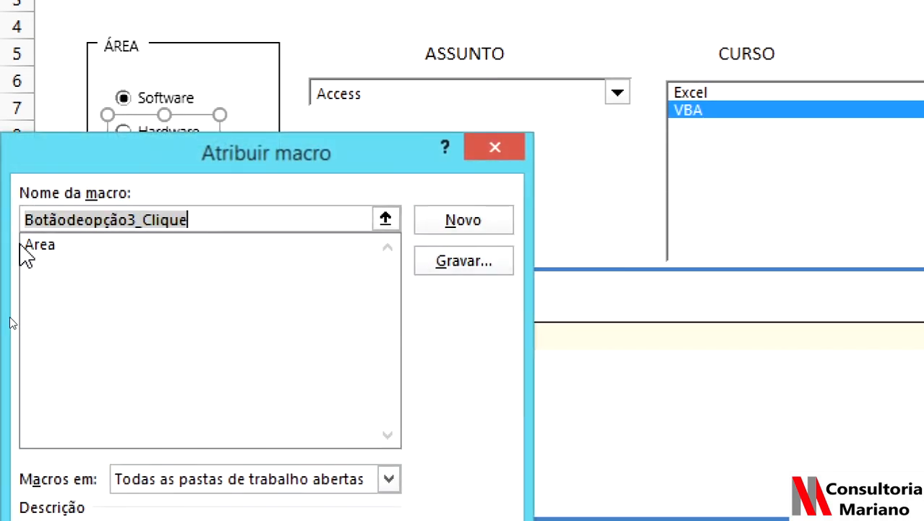
double_click(41, 250)
click(319, 168)
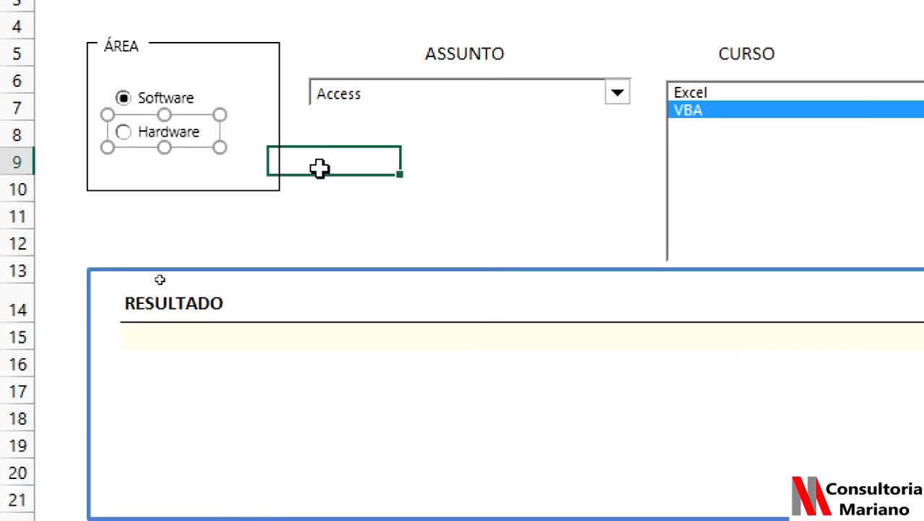
Step: Test the area options by alternating between Hardware and Software, checking the ASSUNTO list each time and ending on Software with Access
click(169, 134)
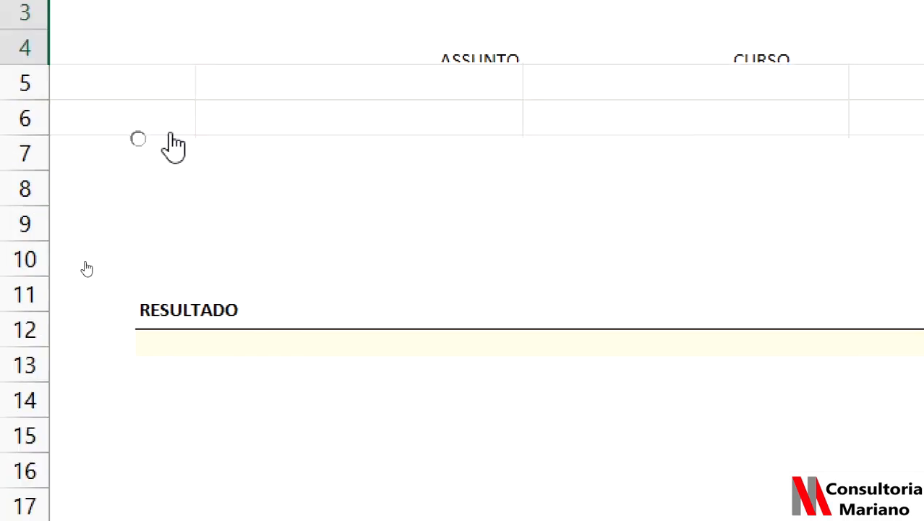
click(619, 94)
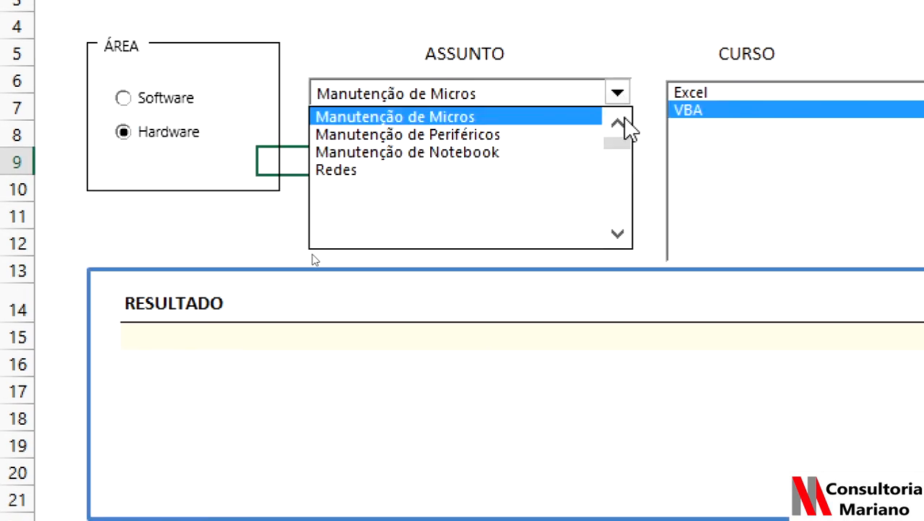
click(424, 117)
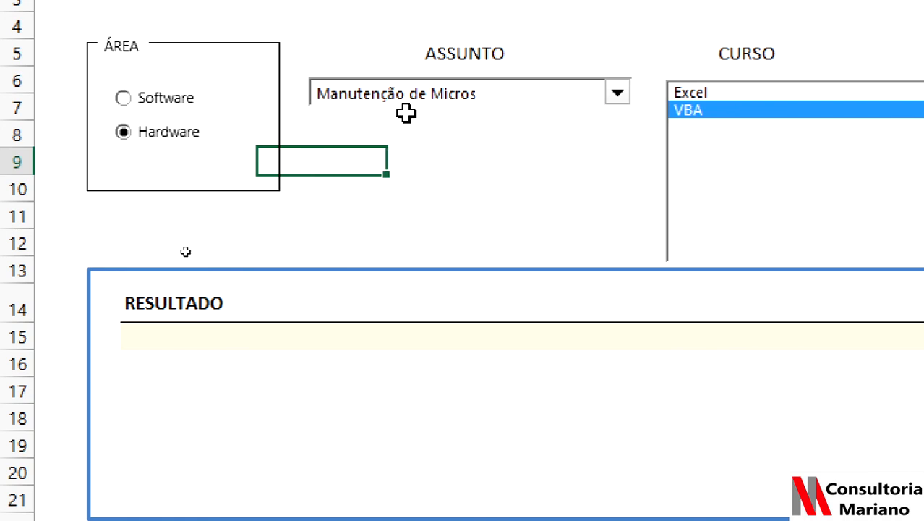
click(148, 101)
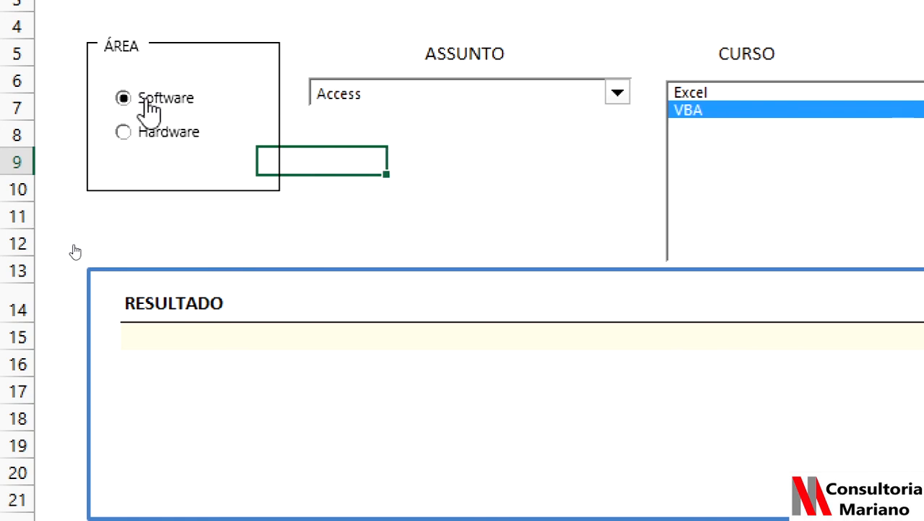
click(427, 101)
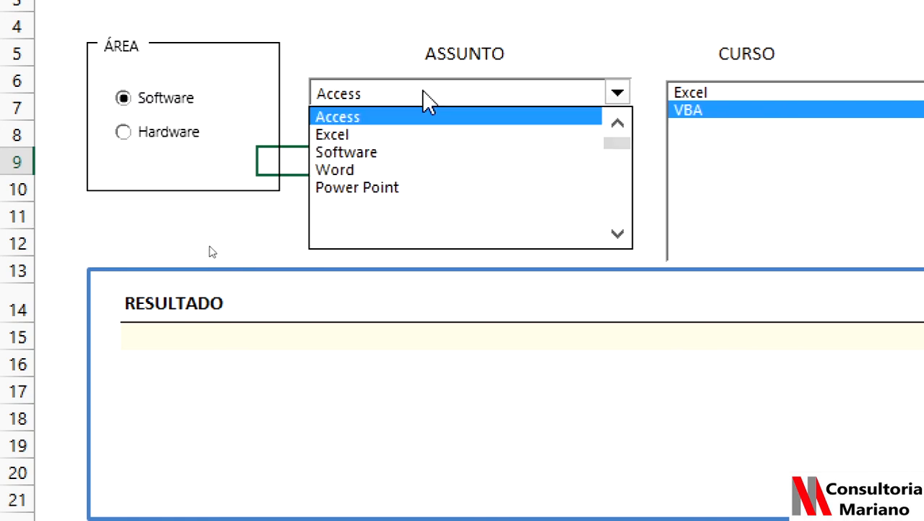
click(185, 138)
click(184, 137)
click(386, 99)
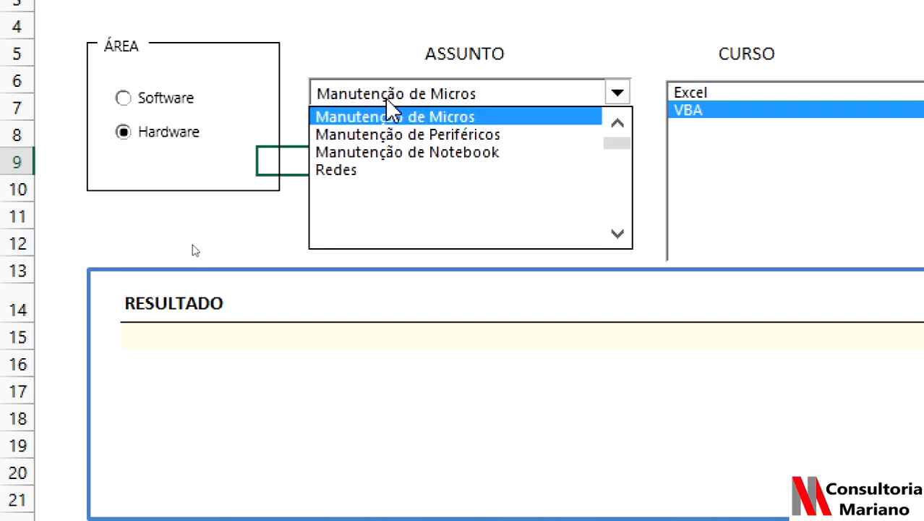
click(154, 129)
click(155, 97)
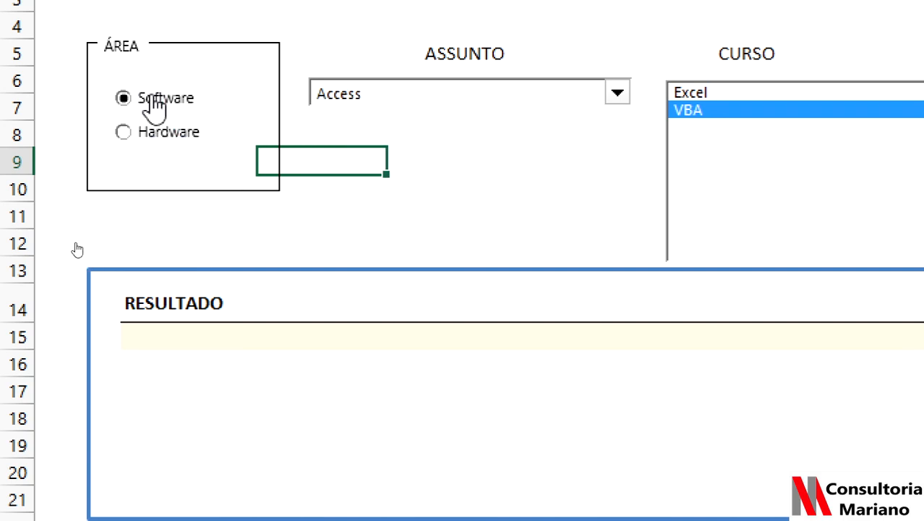
click(406, 97)
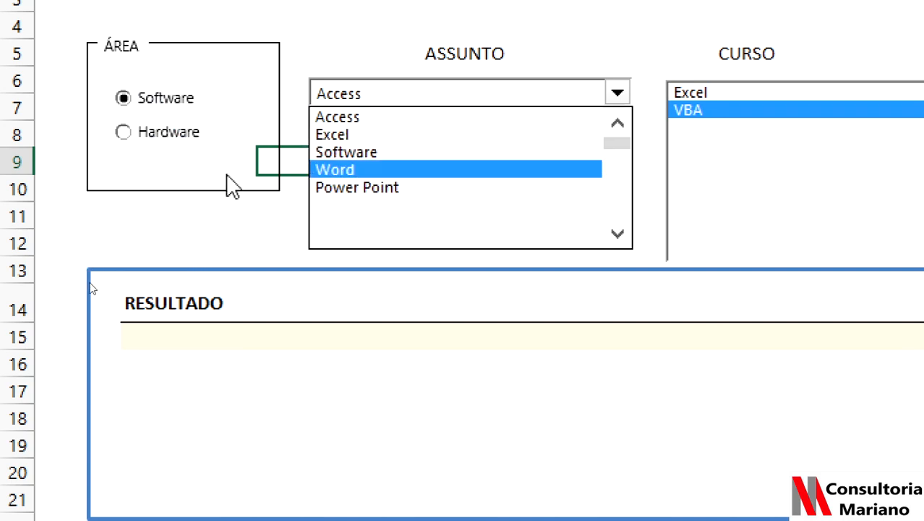
click(145, 194)
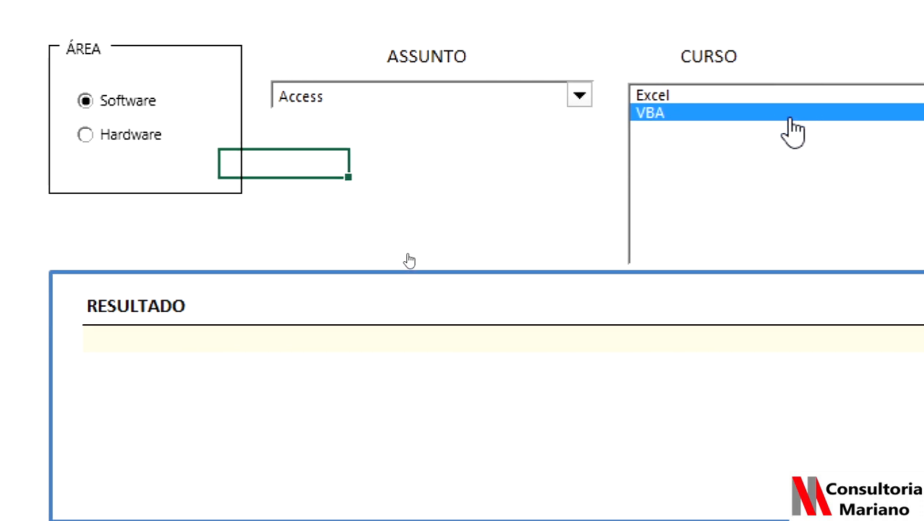
click(440, 102)
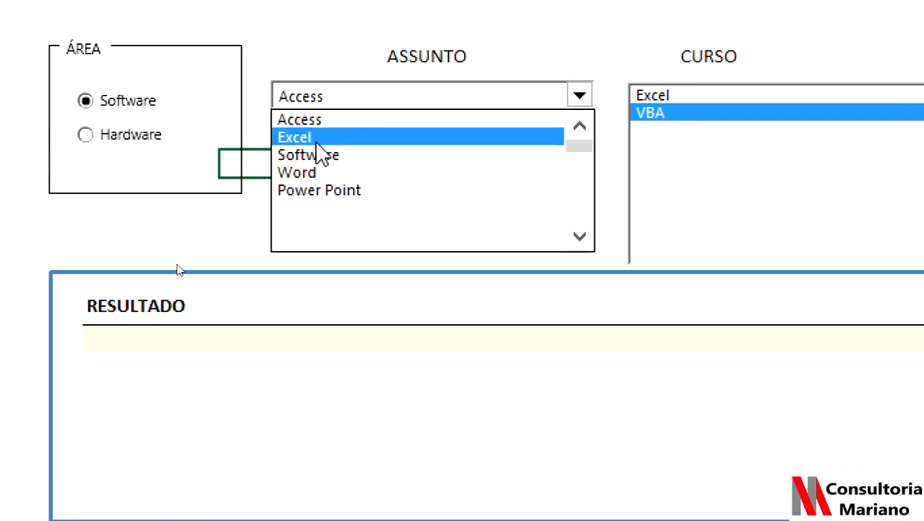
click(333, 121)
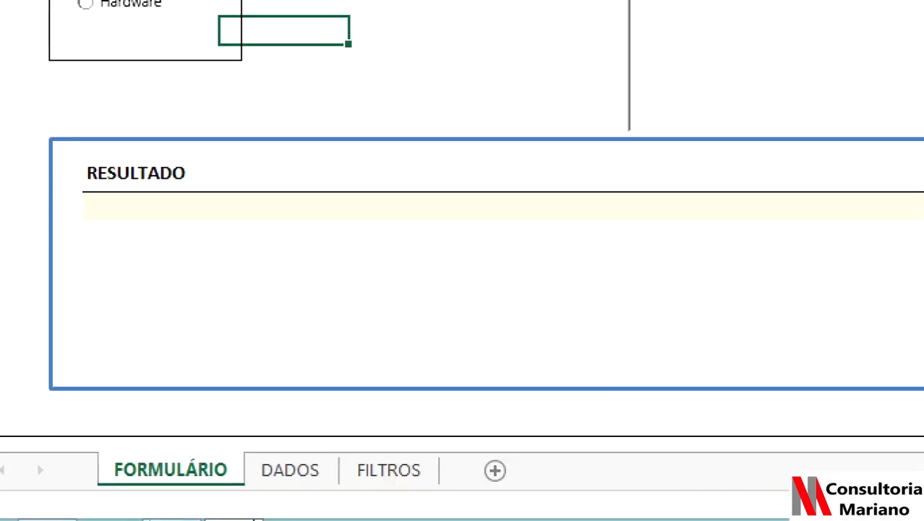
Step: Check the FILTROS sheet, return to FORMULÁRIO and start recording a macro named Assunto, stored in this workbook
click(352, 478)
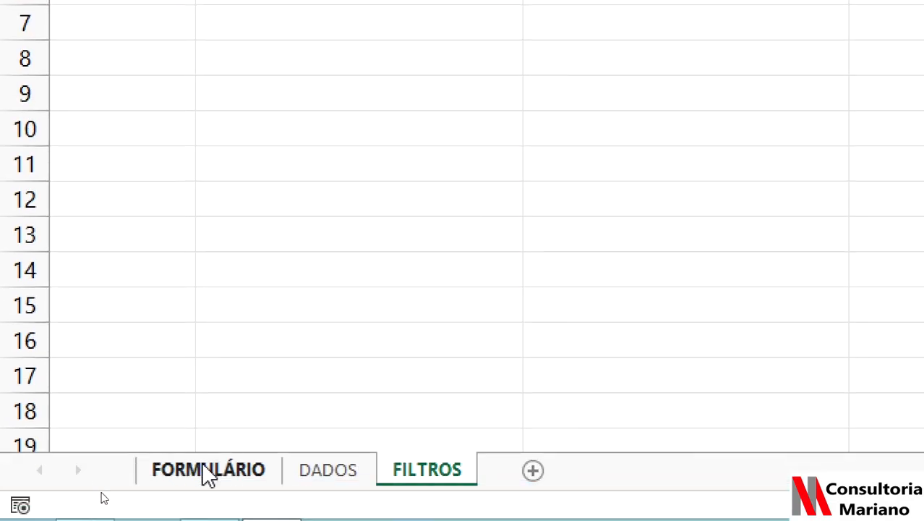
click(261, 261)
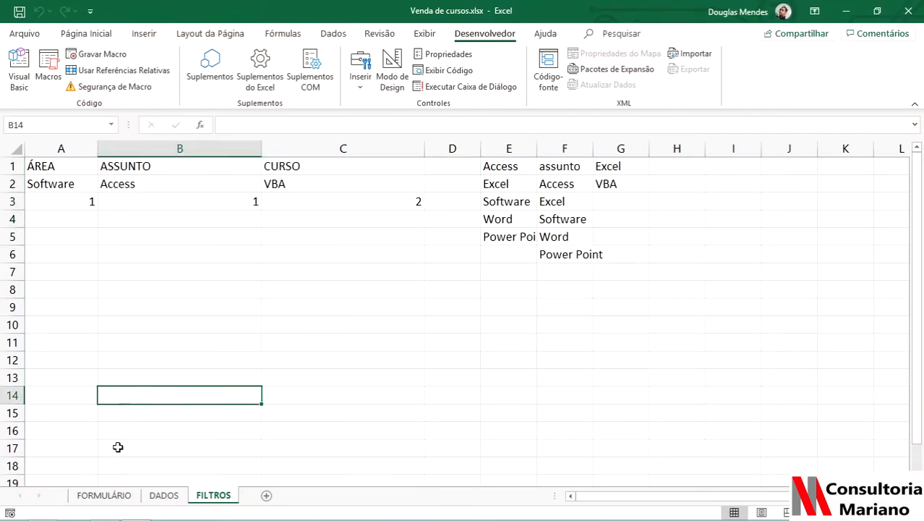
click(108, 497)
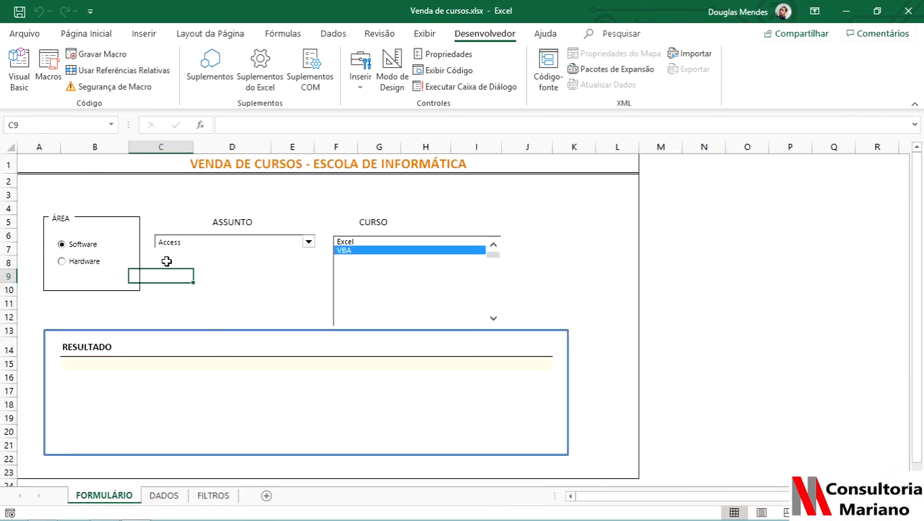
click(116, 62)
text(Assunto)
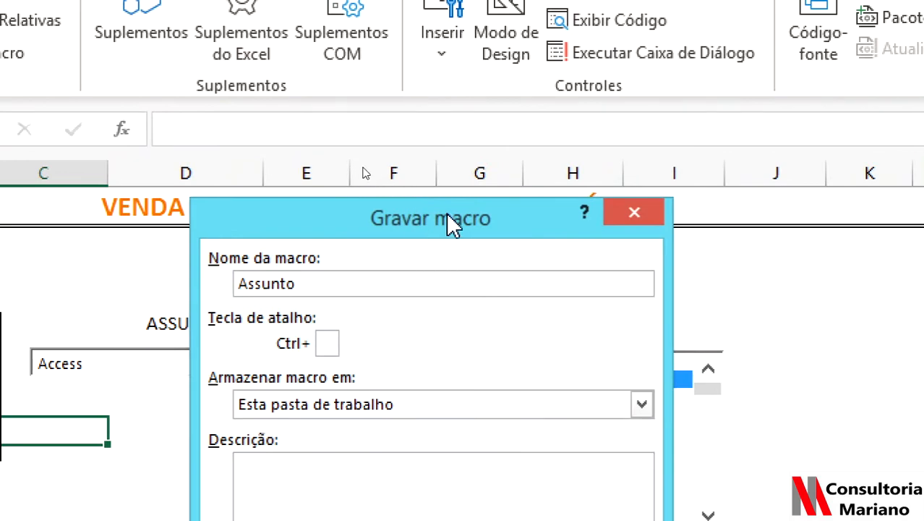
drag(449, 225, 517, 229)
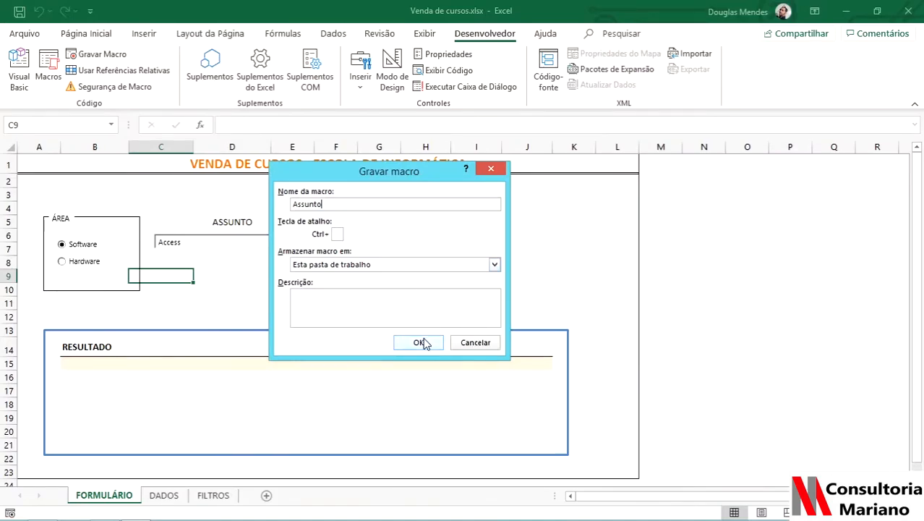
click(419, 343)
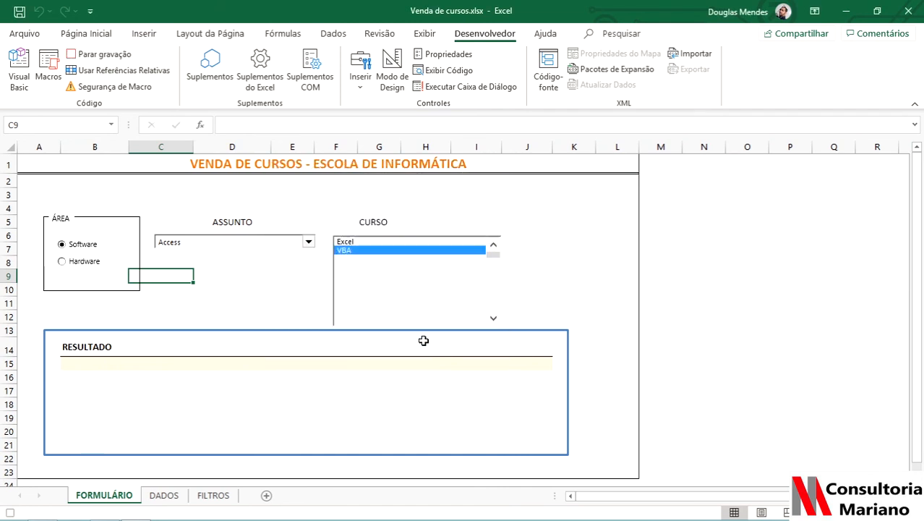
Step: Clear all of column G on the FILTROS sheet and enter the header Curso in cell H1
click(214, 496)
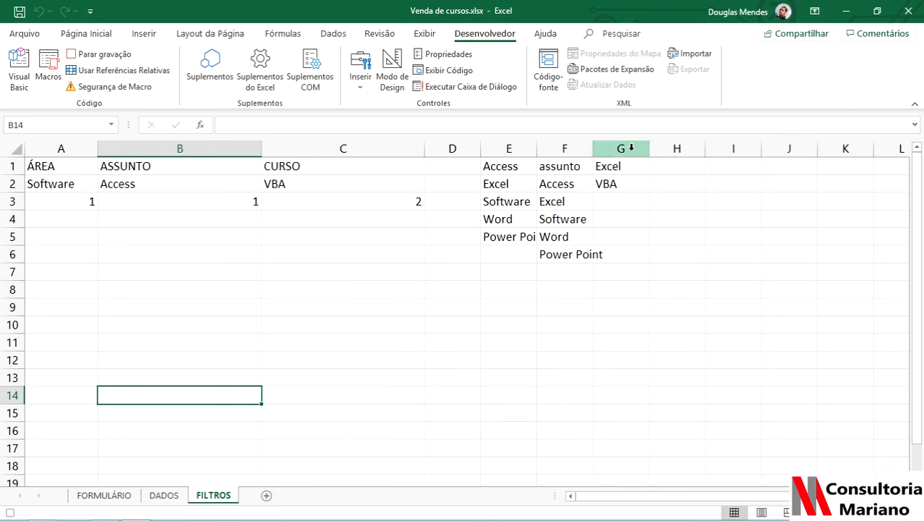
click(630, 147)
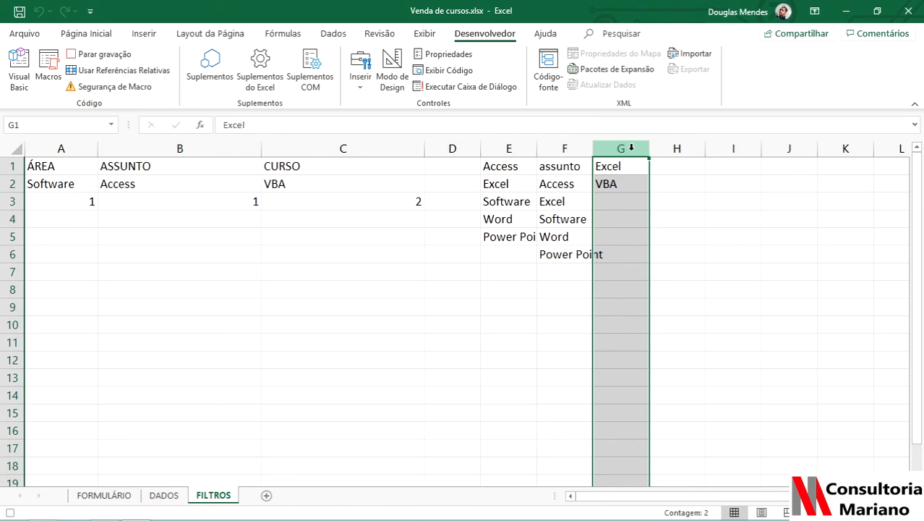
key(Delete)
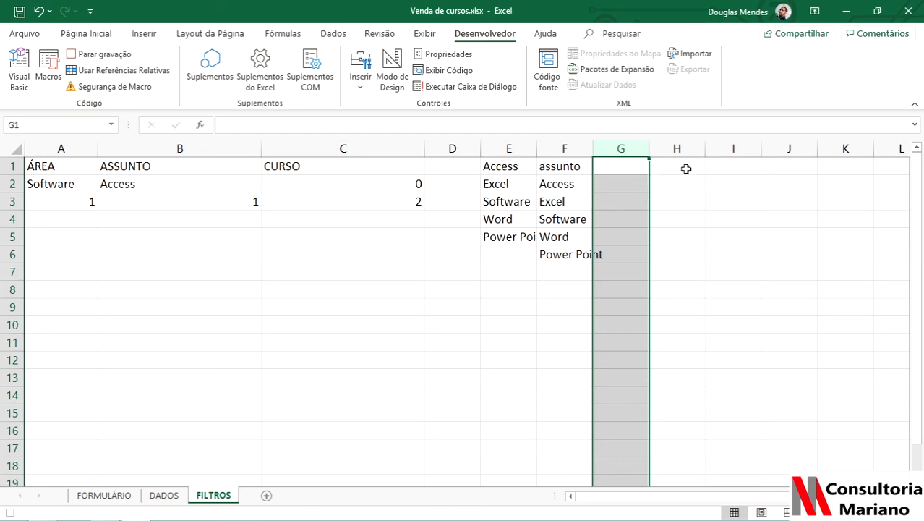
click(686, 165)
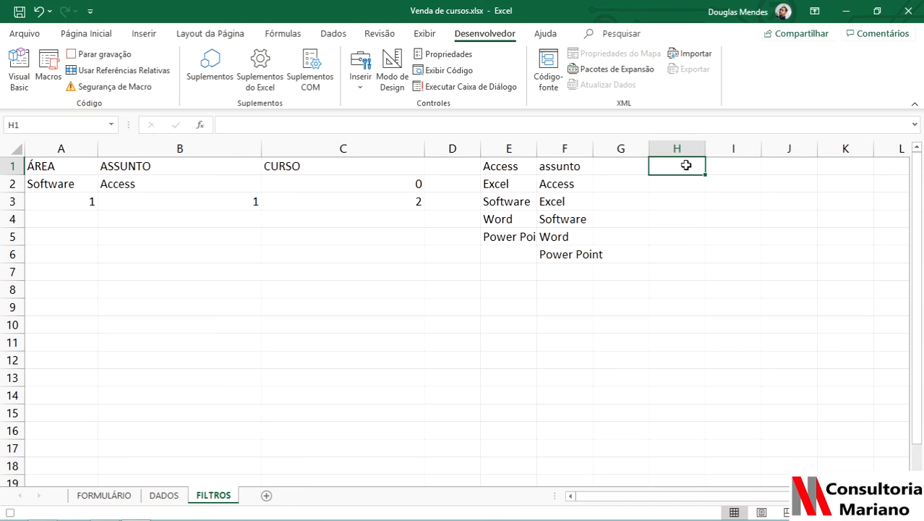
text(Curso)
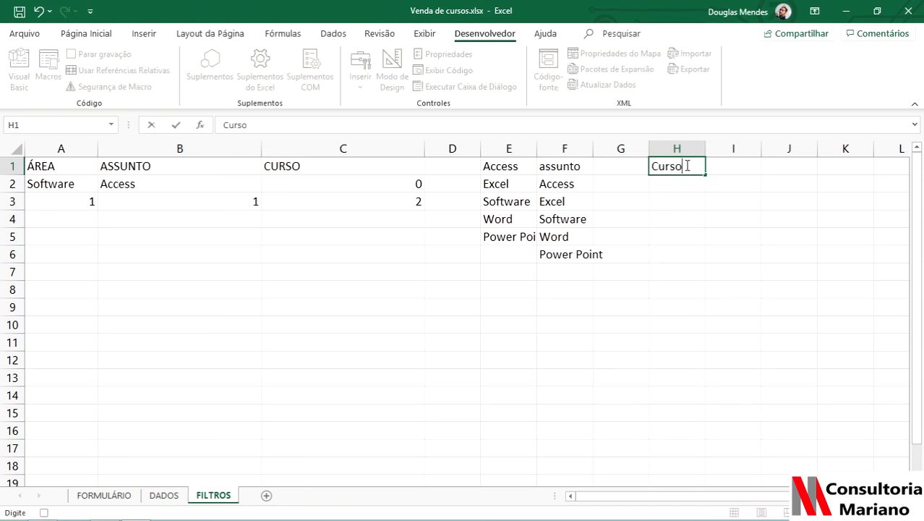
key(Return)
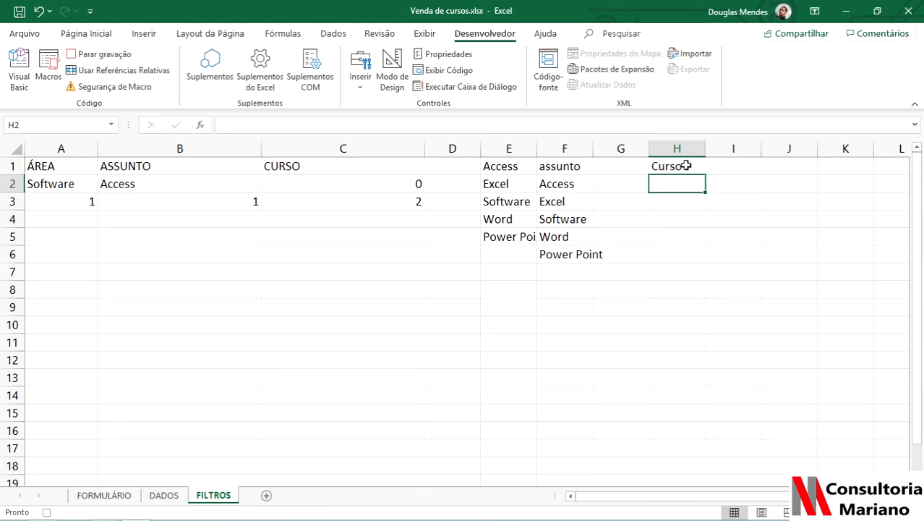
Step: Start an Advanced Filter from an empty cell away from the lists, copying to another location with Dados as the list range
click(344, 37)
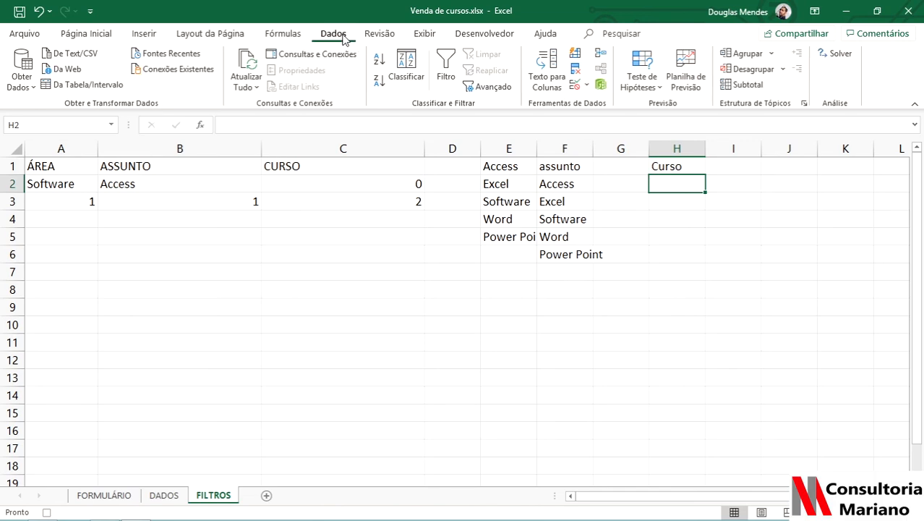
click(473, 87)
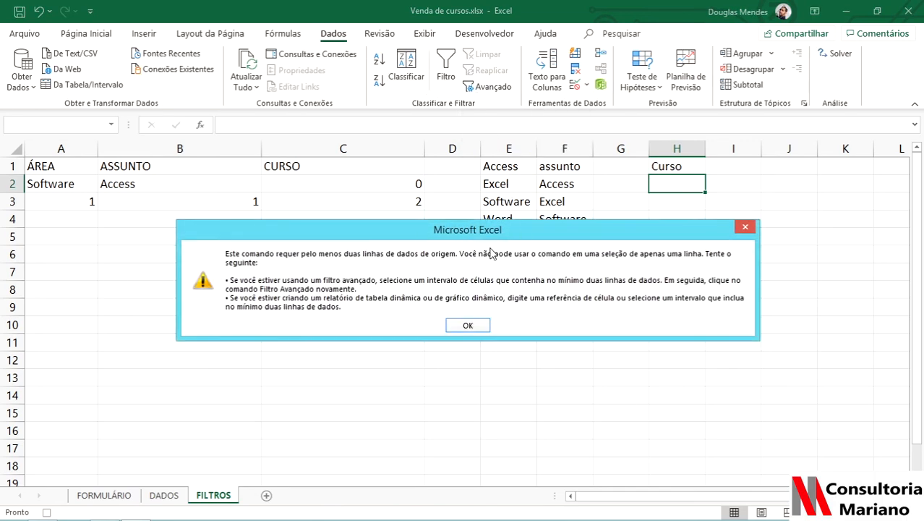
click(471, 324)
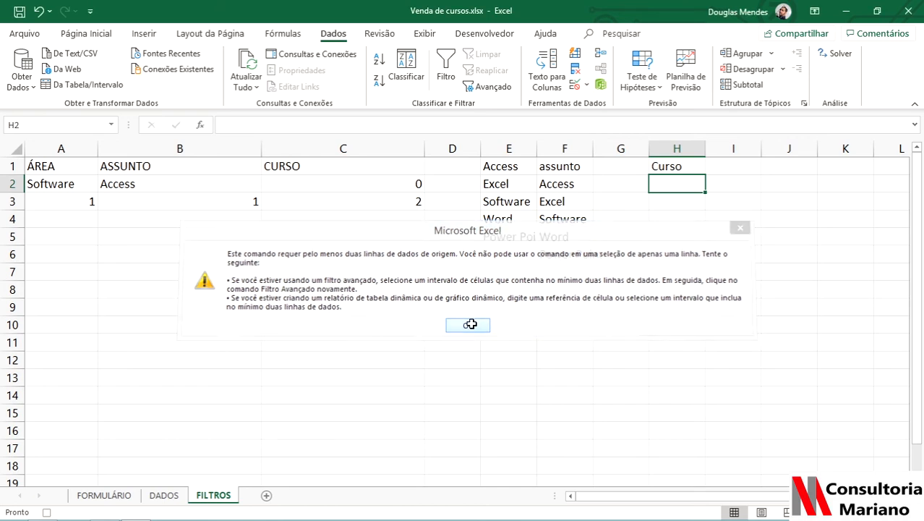
click(747, 253)
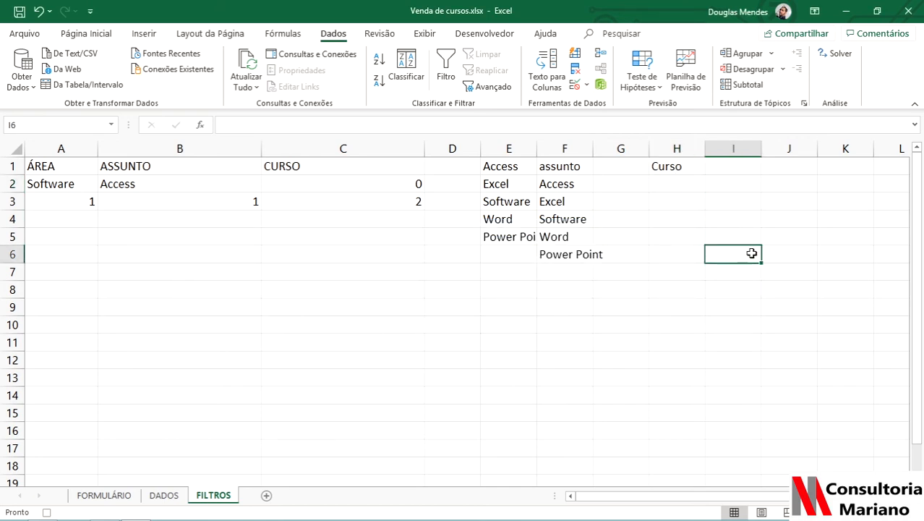
click(497, 88)
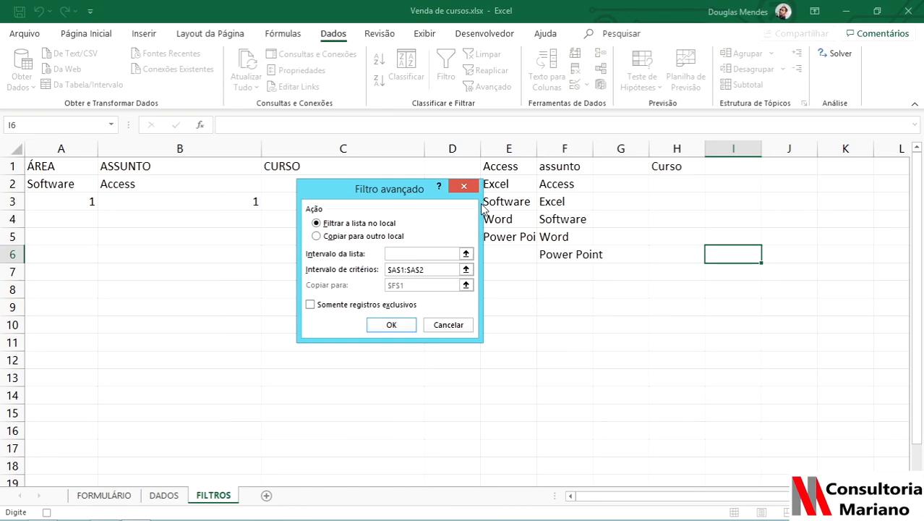
click(338, 239)
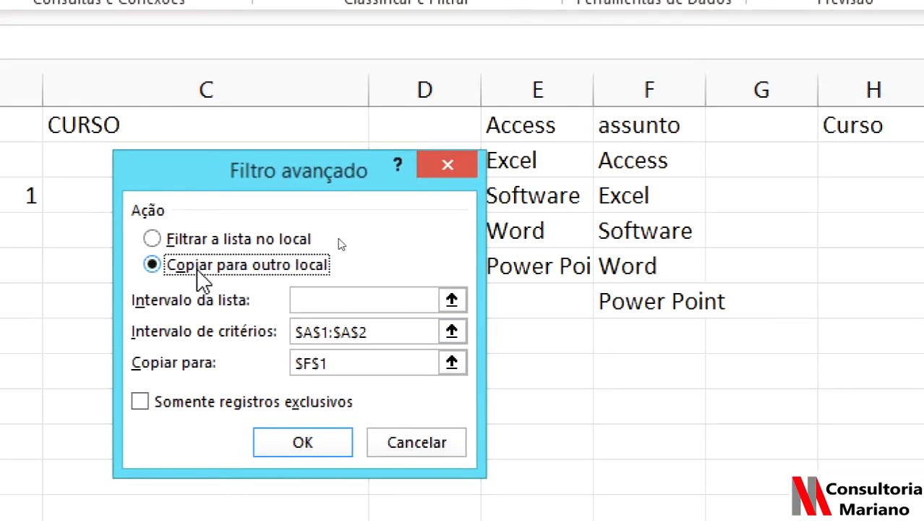
click(316, 304)
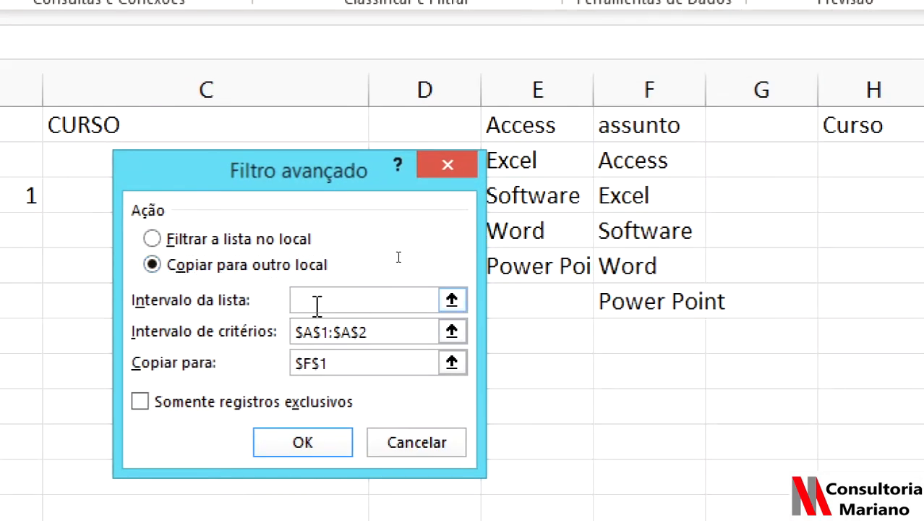
text(Dados)
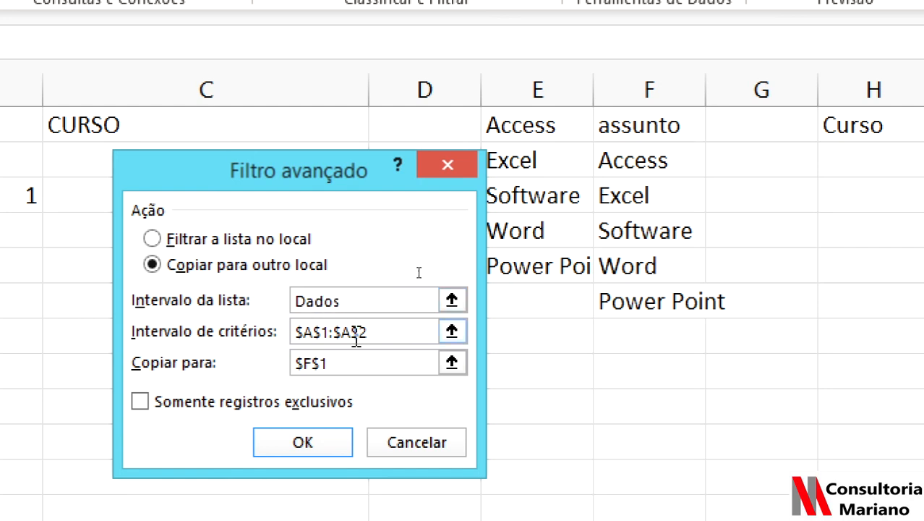
Step: Set the filter's criteria range to B1:B2 and destination to H1, keep unique records only, and run it
drag(390, 338, 295, 343)
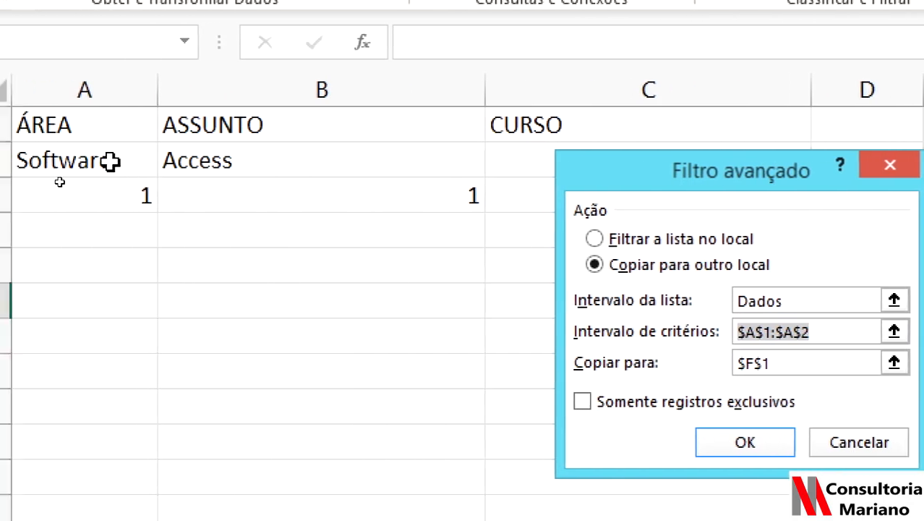
click(254, 127)
drag(253, 127, 253, 156)
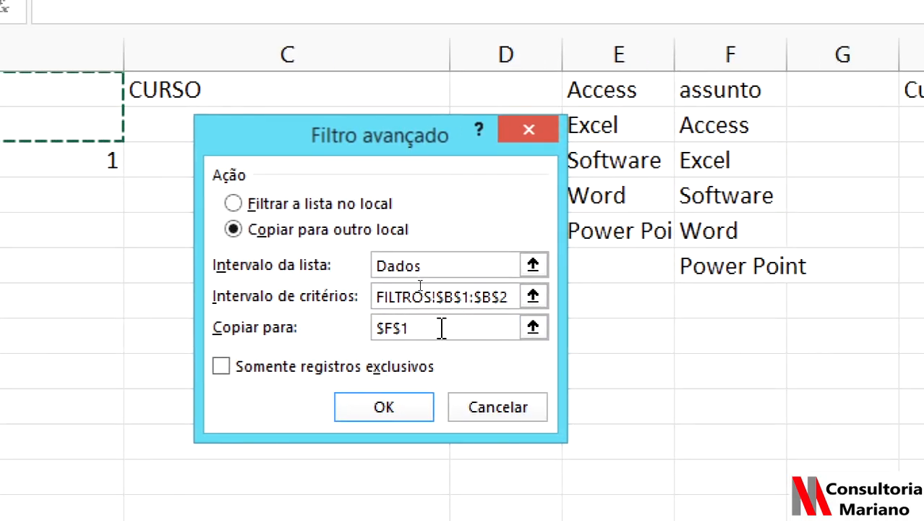
click(438, 328)
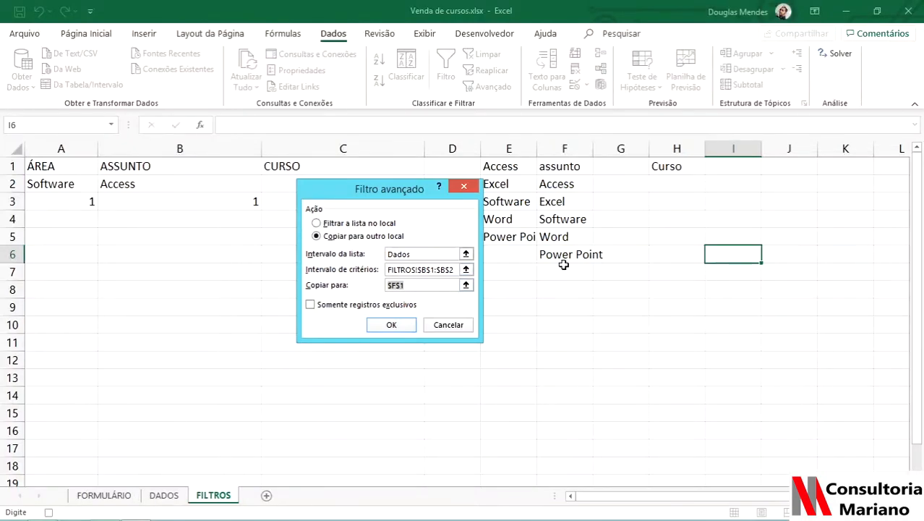
click(669, 168)
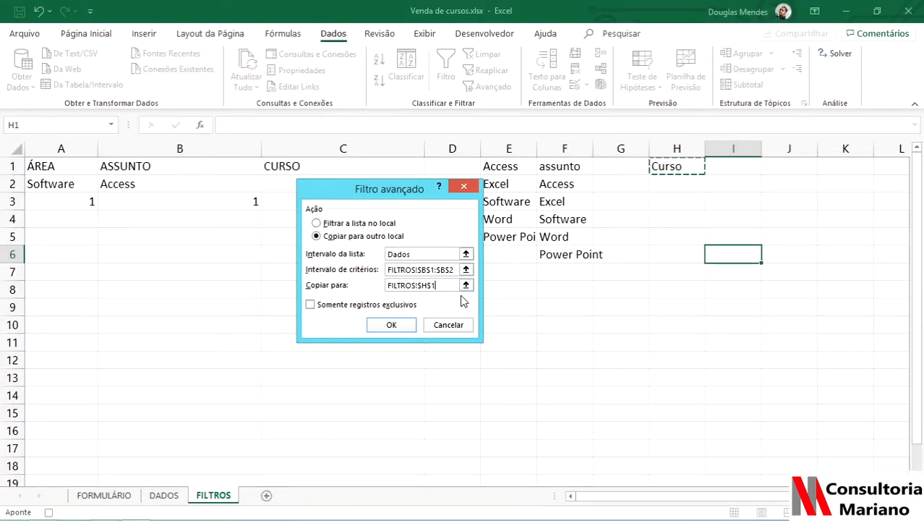
click(389, 308)
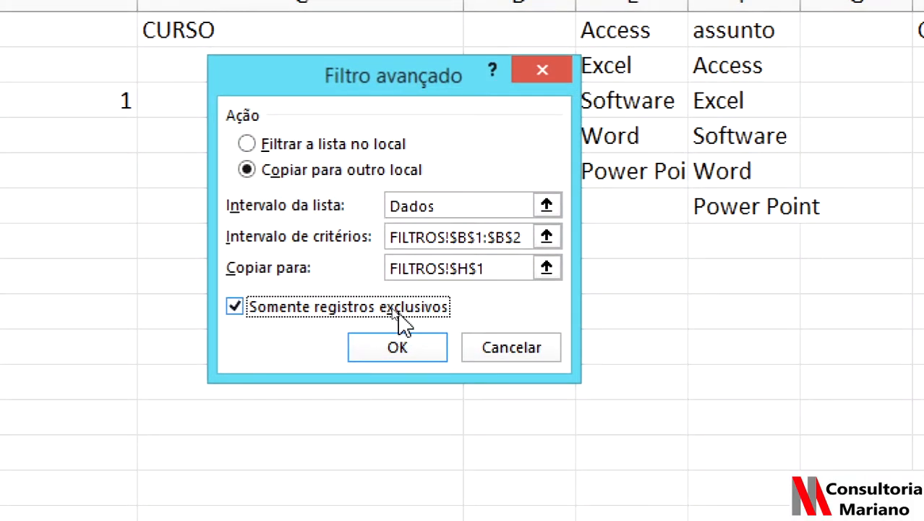
click(400, 348)
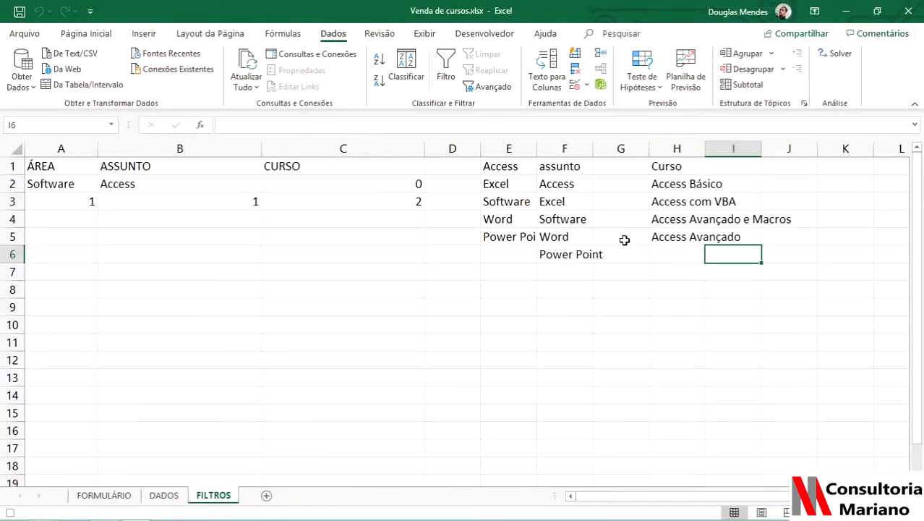
Step: Copy the filtered course names under the Curso header and paste them starting at cell G1
click(673, 184)
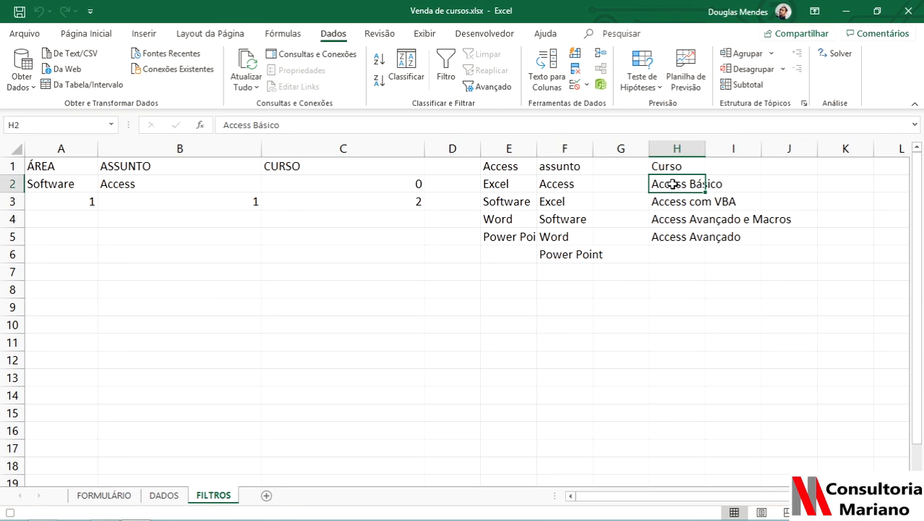
key(ctrl+shift+Down)
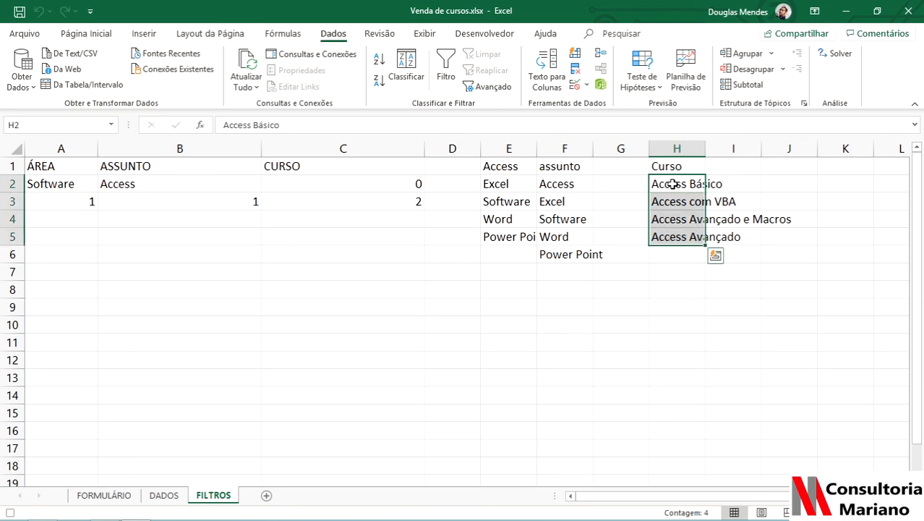
key(ctrl+c)
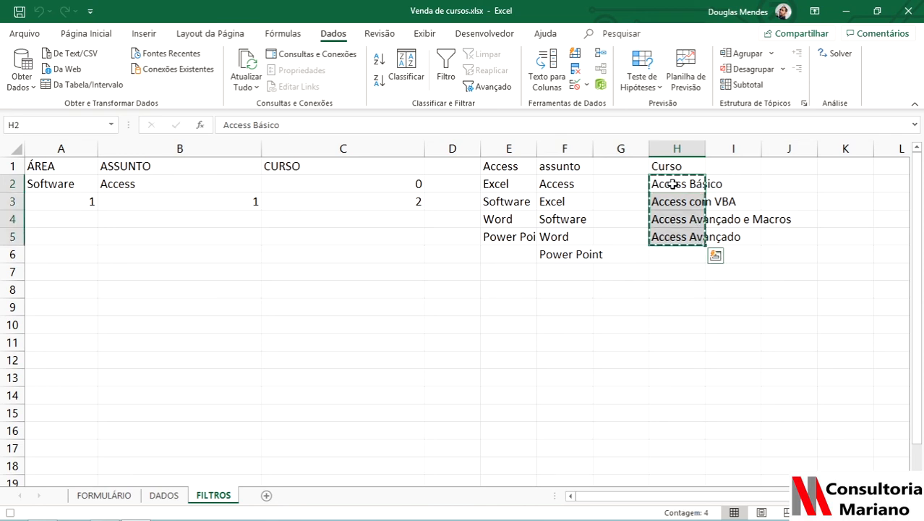
click(627, 164)
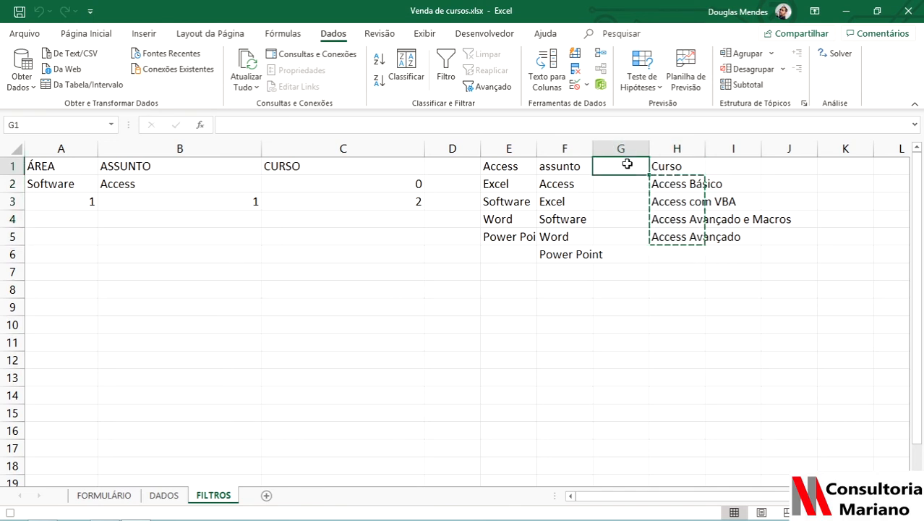
key(ctrl+v)
key(Escape)
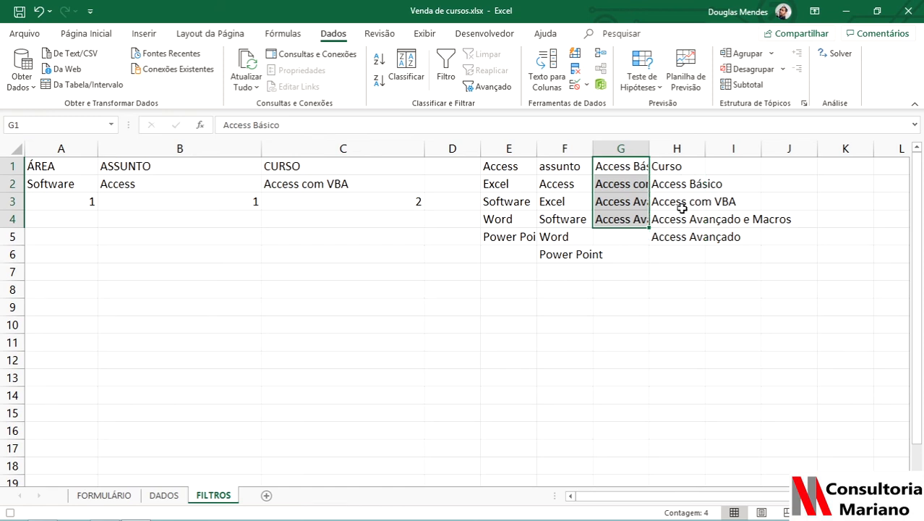
Step: Return to the FORMULÁRIO sheet and stop recording the macro
click(105, 495)
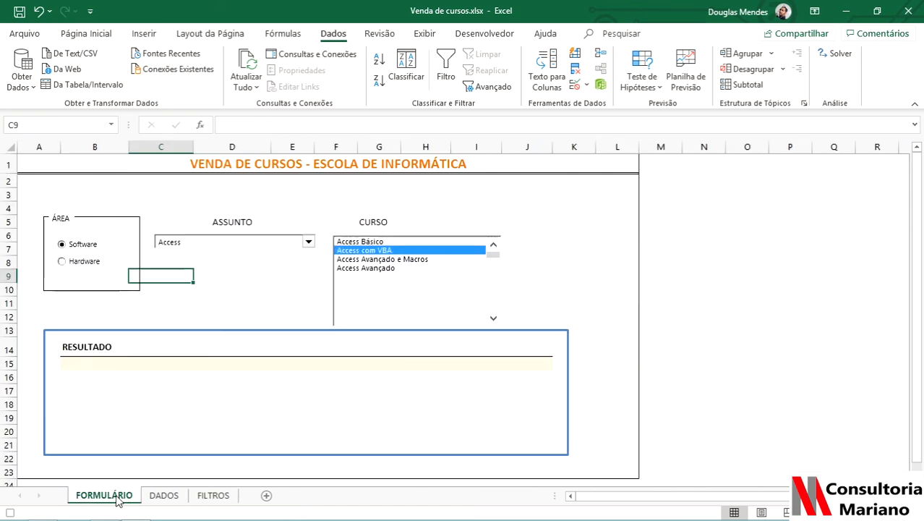
click(488, 34)
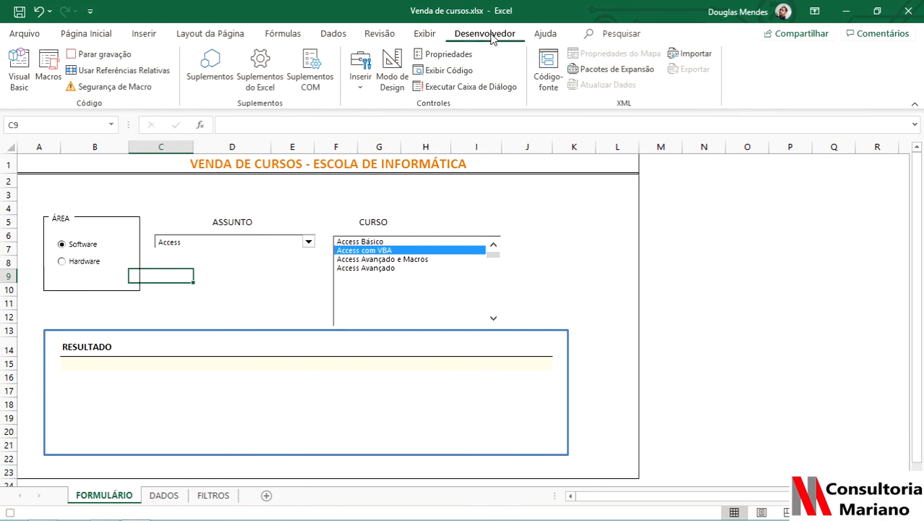
click(124, 54)
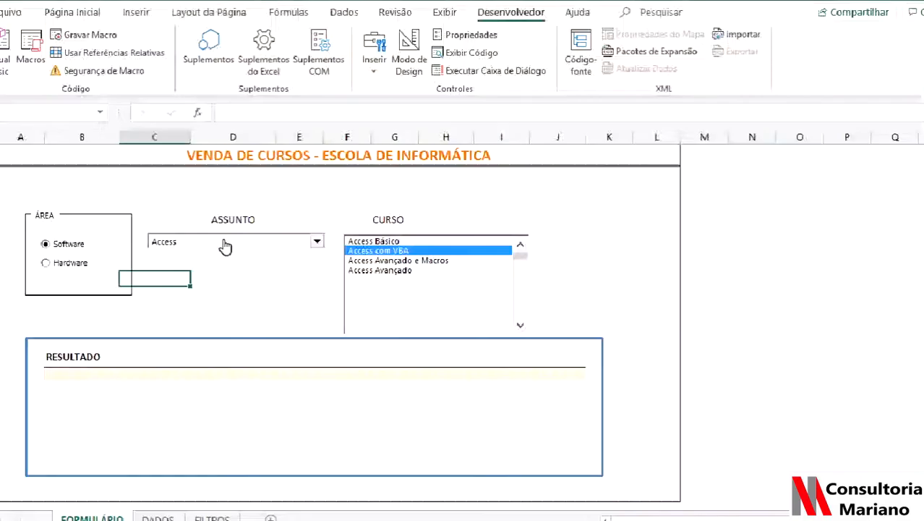
Step: Assign the Assunto macro to the ASSUNTO combo box and deselect the control
right_click(227, 249)
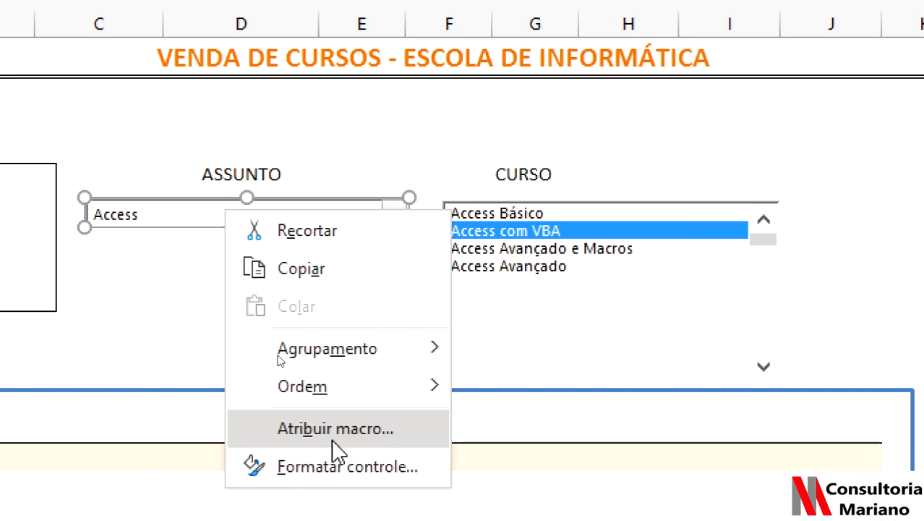
click(333, 441)
double_click(118, 304)
click(211, 330)
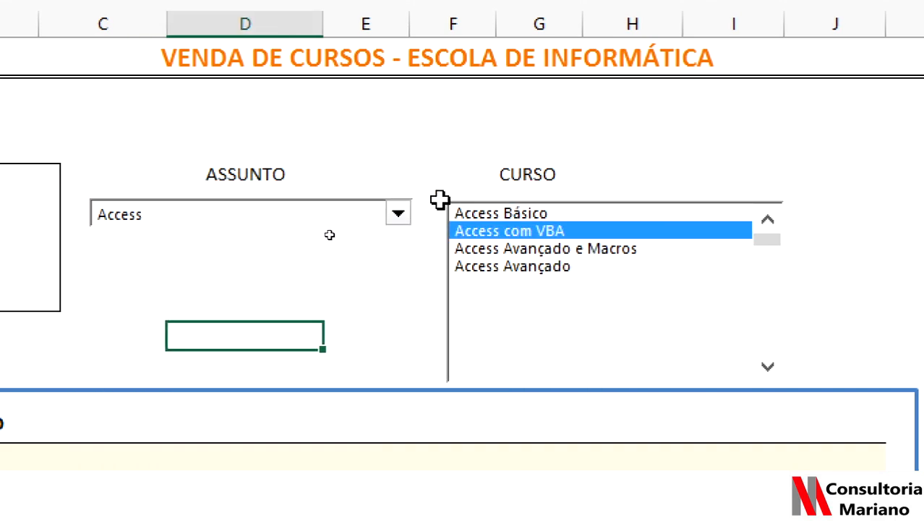
Step: Test the CURSO list by choosing the subject Excel, then the Hardware area with the subject Redes
click(398, 213)
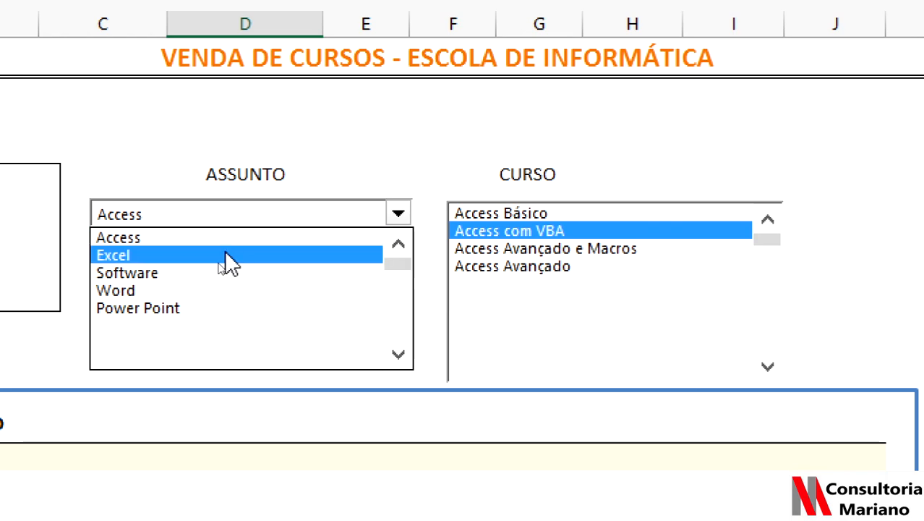
click(164, 257)
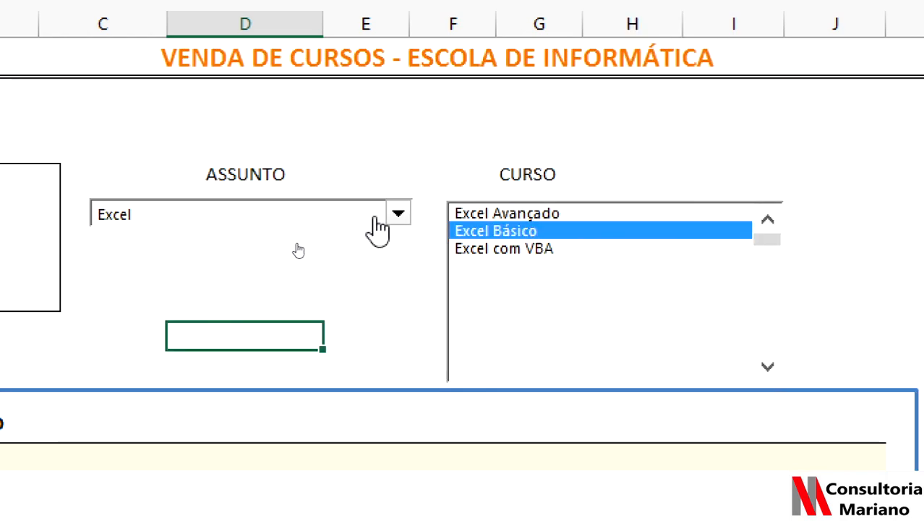
click(149, 253)
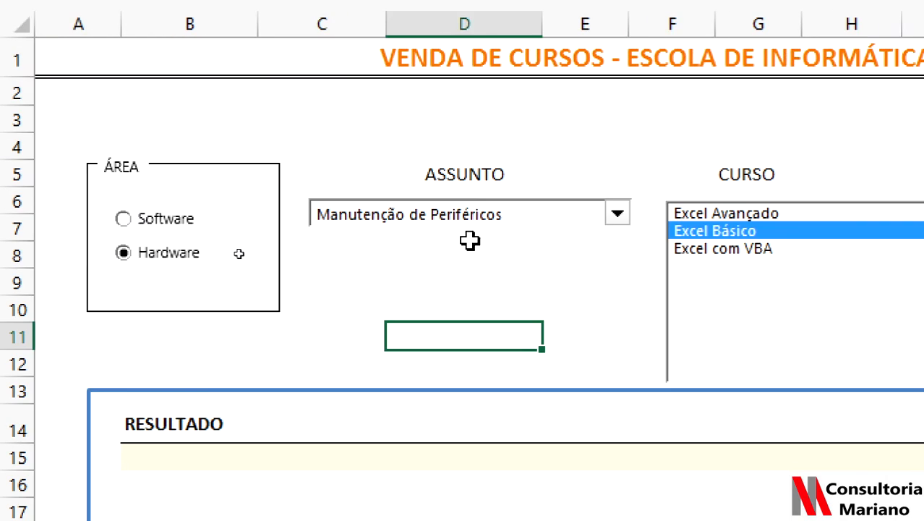
click(535, 218)
click(368, 274)
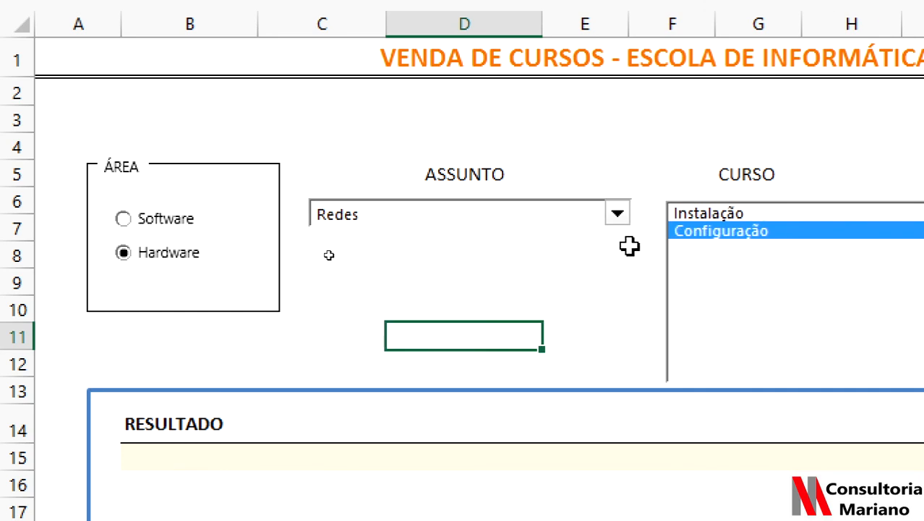
Step: Check the CURSO list with the subject Manutenção de Micros, then with the Software area and Power Point
click(615, 215)
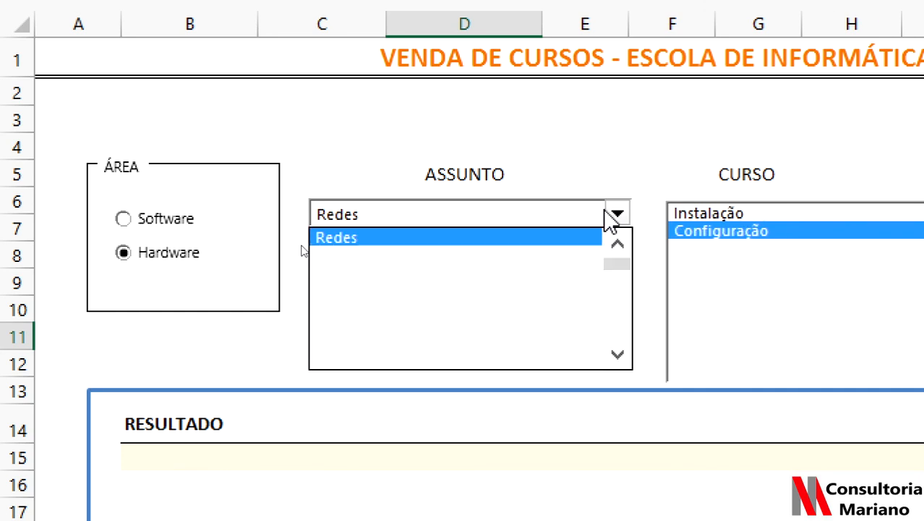
click(618, 245)
click(618, 245)
click(618, 244)
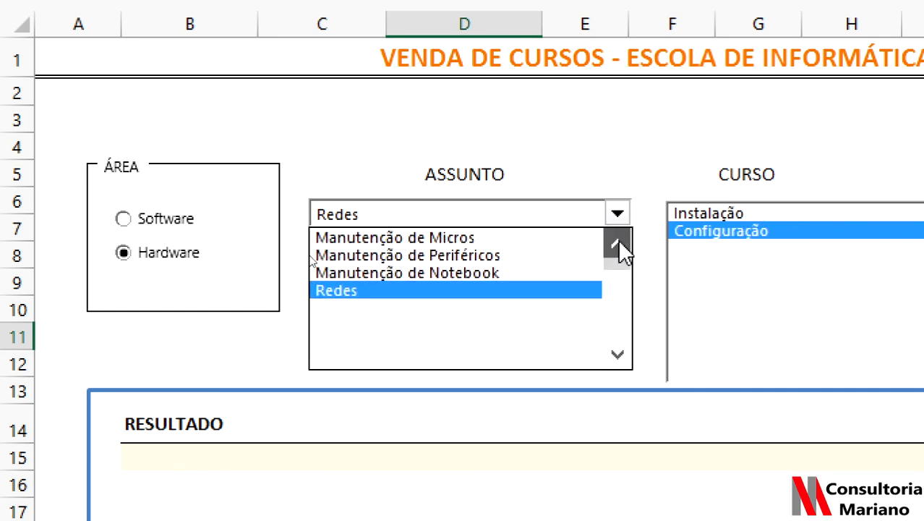
click(467, 243)
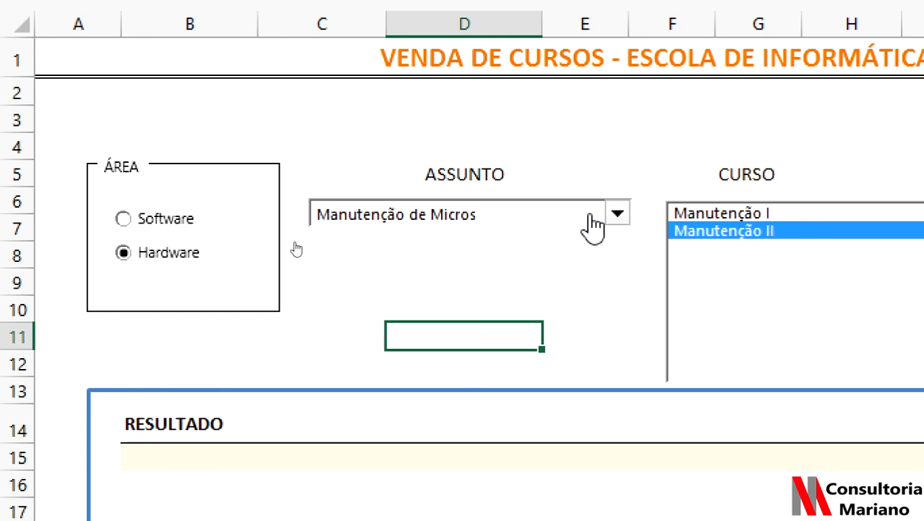
click(137, 218)
click(470, 213)
click(377, 308)
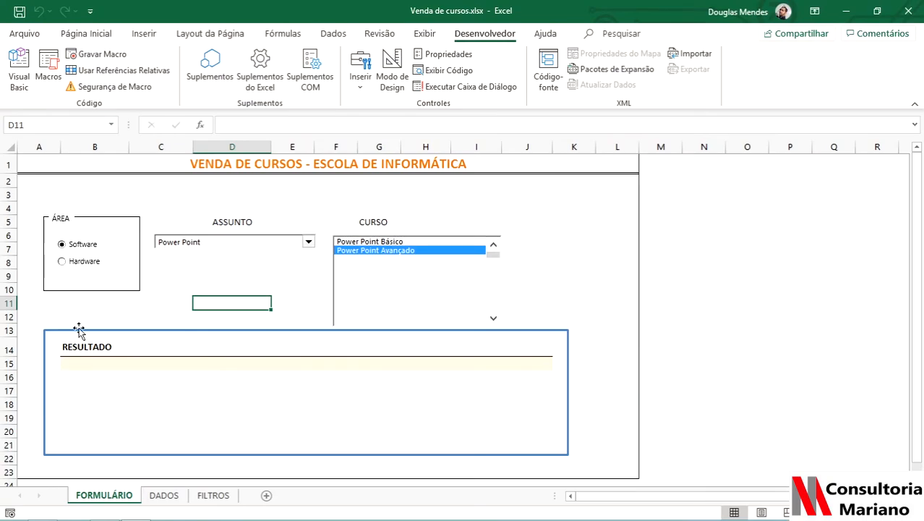
Step: Insert a form control button beneath the ASSUNTO combo box without assigning a macro to it
drag(81, 363, 527, 441)
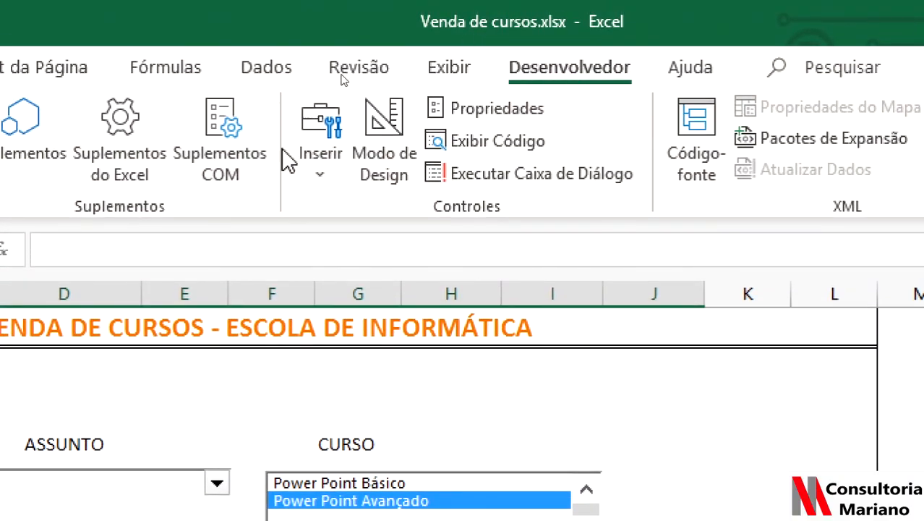
click(318, 156)
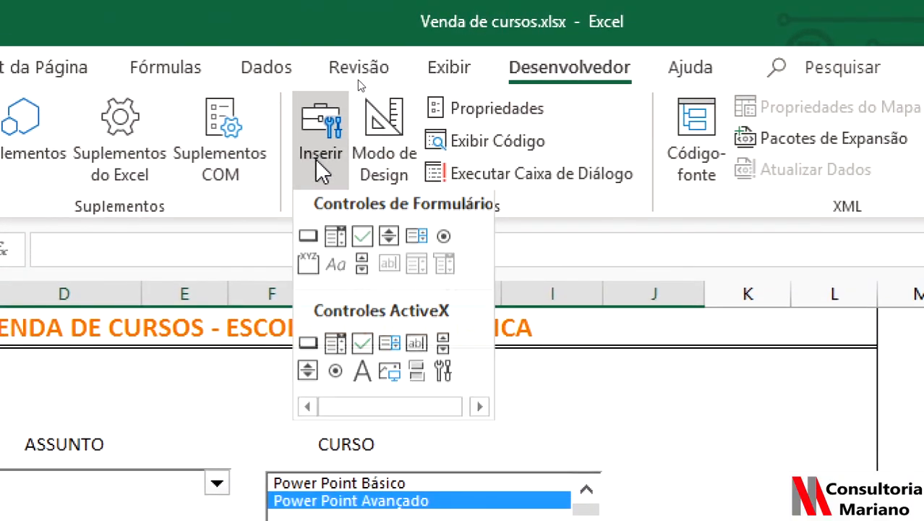
click(309, 248)
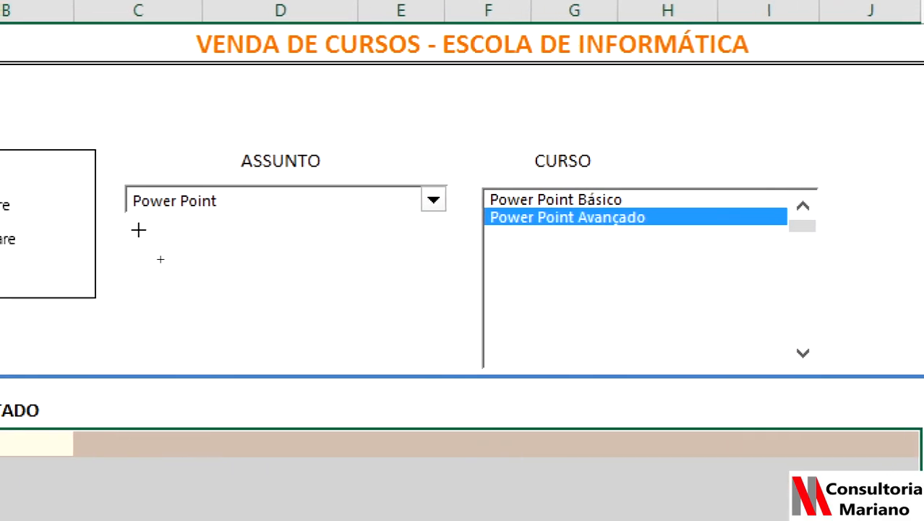
drag(175, 237, 358, 269)
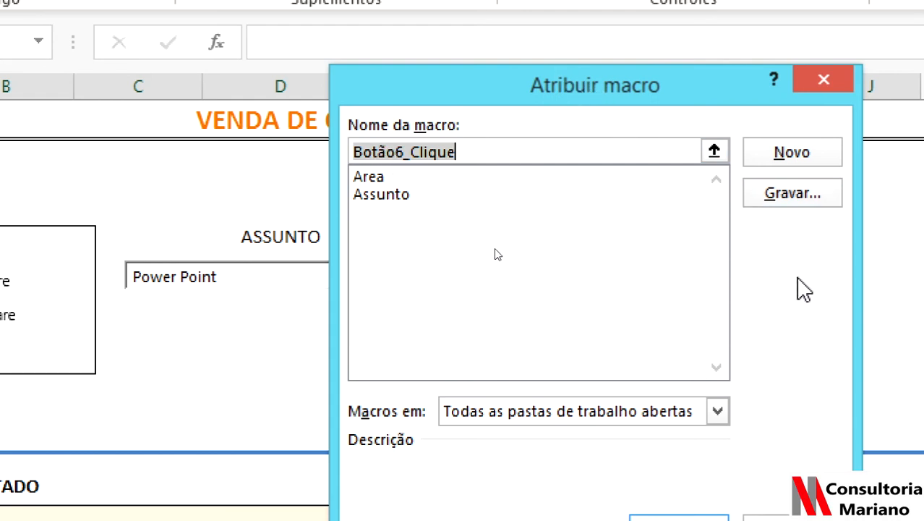
click(750, 427)
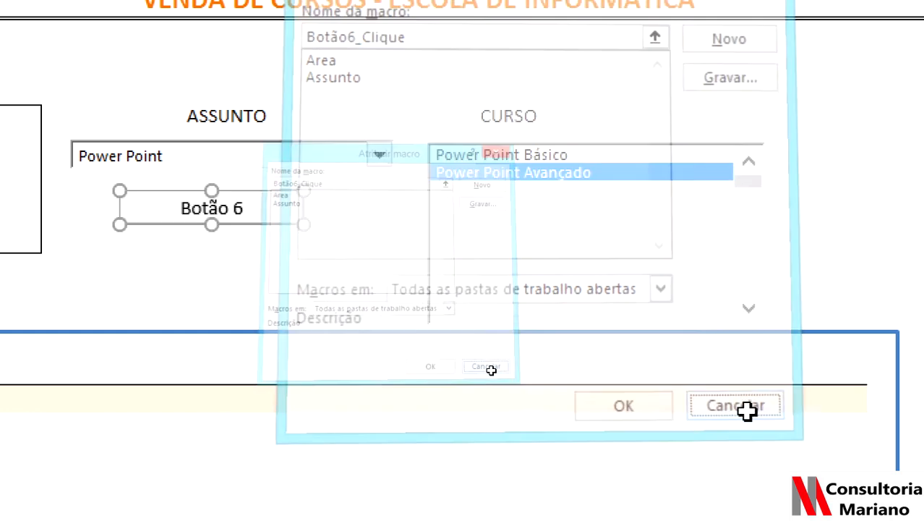
Step: Replace the new button's caption with Pesquisar and deselect the button
click(181, 210)
key(Delete)
key(Delete)
key(Delete)
key(Delete)
key(Delete)
key(Delete)
key(Delete)
text(Pesquisar)
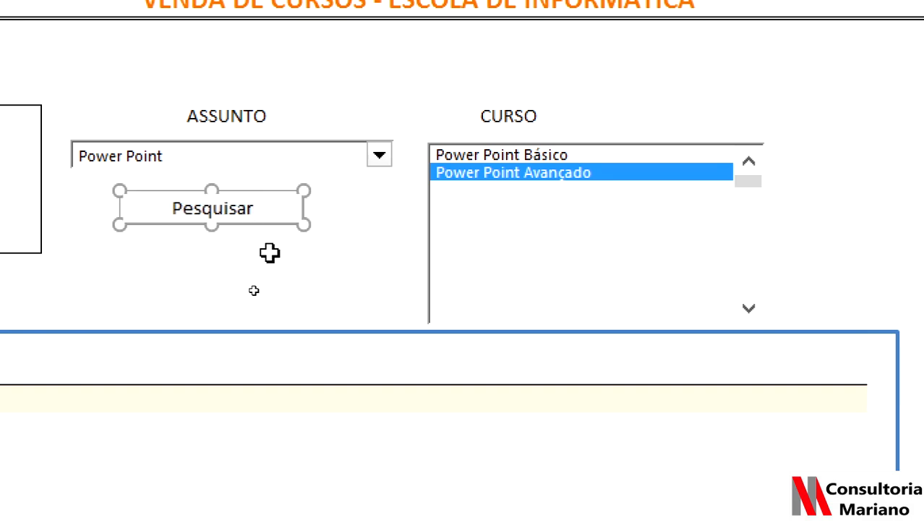
click(269, 252)
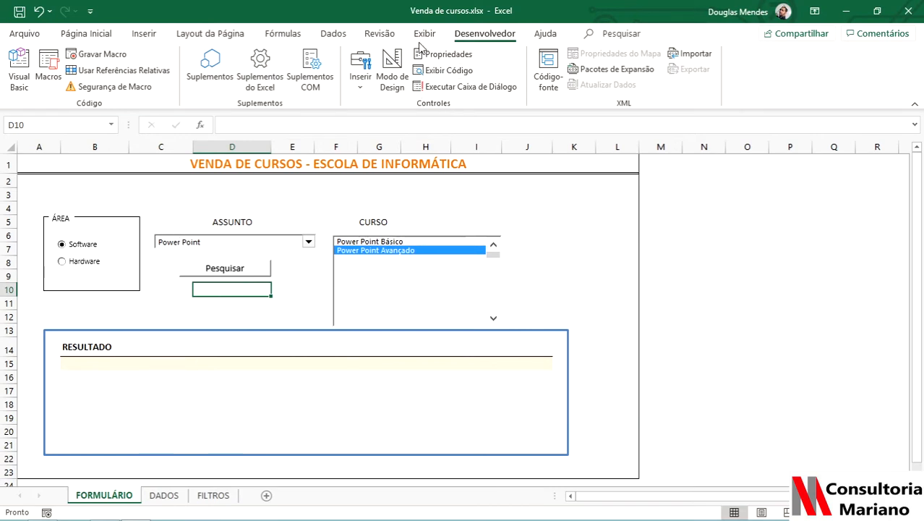
Step: Start recording a macro named Pesquisar stored in this workbook
click(102, 54)
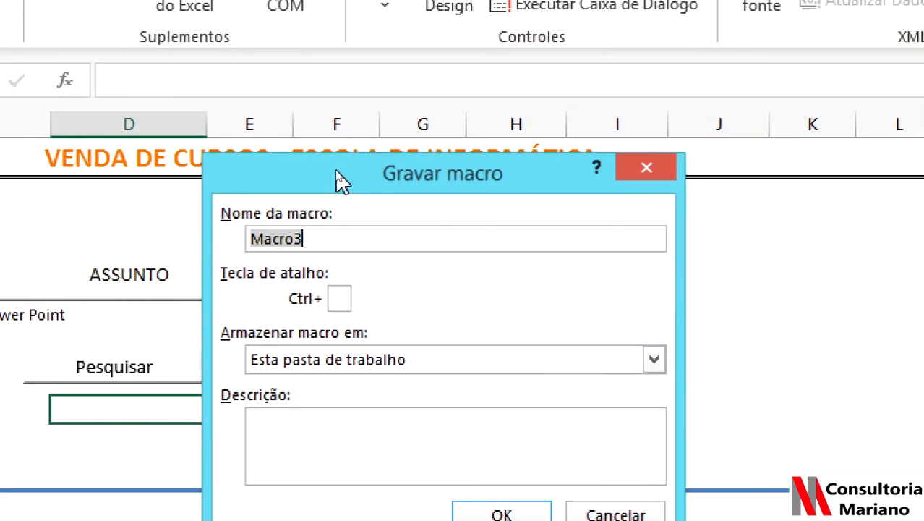
text(Pesquisar)
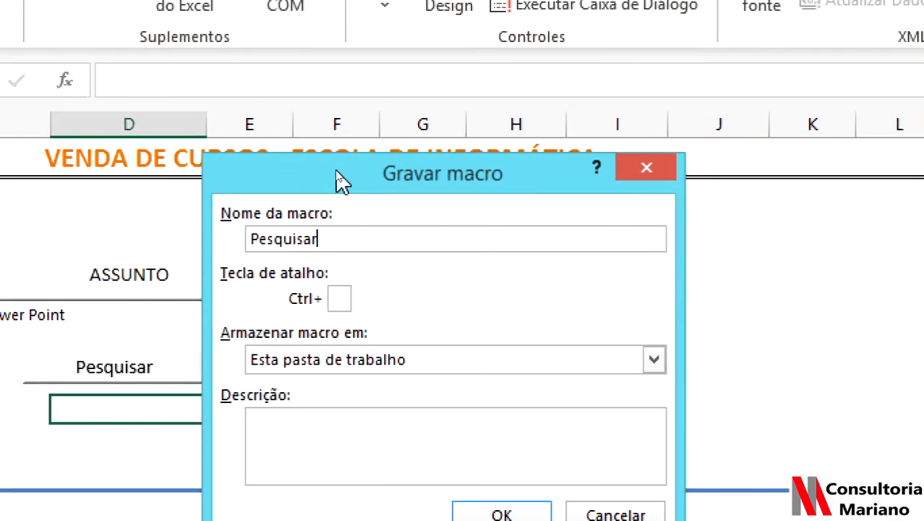
key(Return)
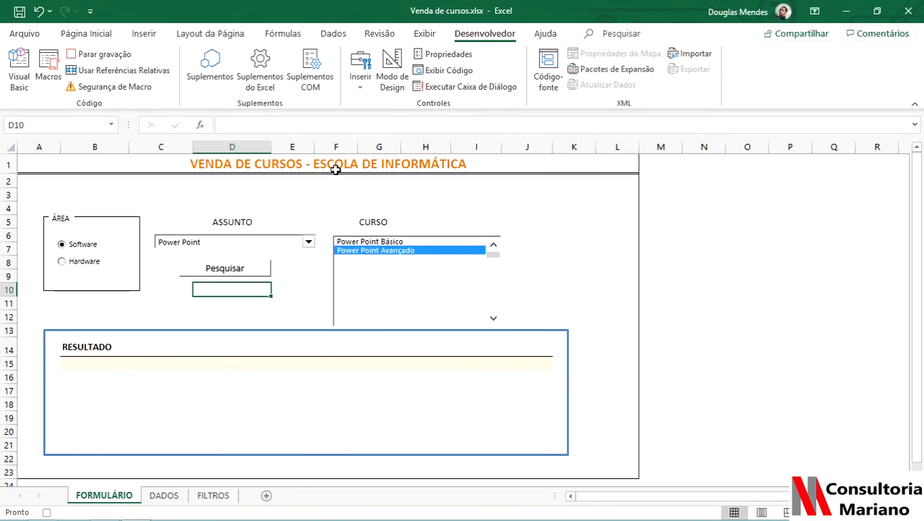
Step: Select the RESULTADO range B15:J21 on the form, followed by the empty cell K10
click(67, 364)
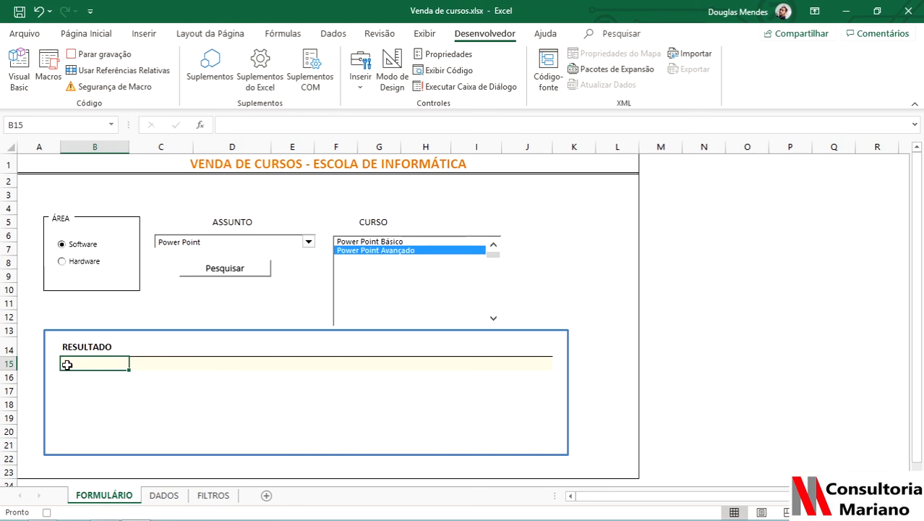
drag(69, 364, 520, 448)
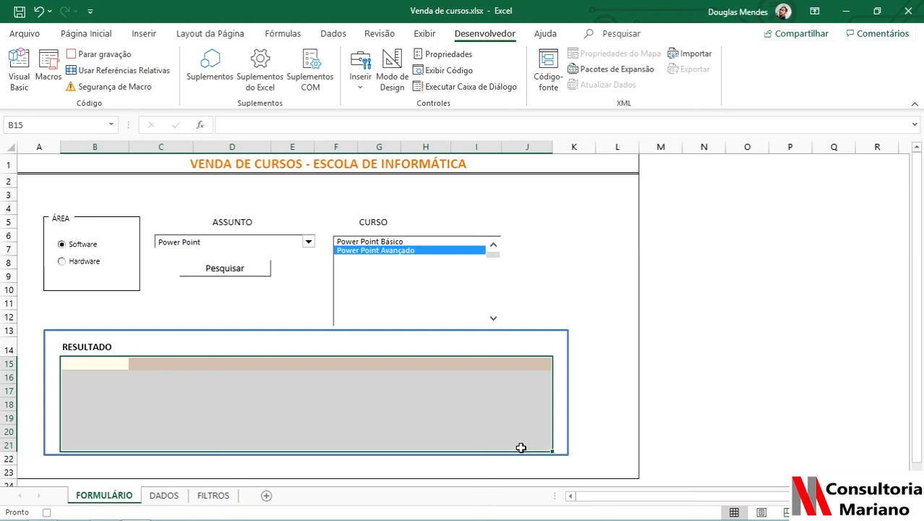
click(594, 294)
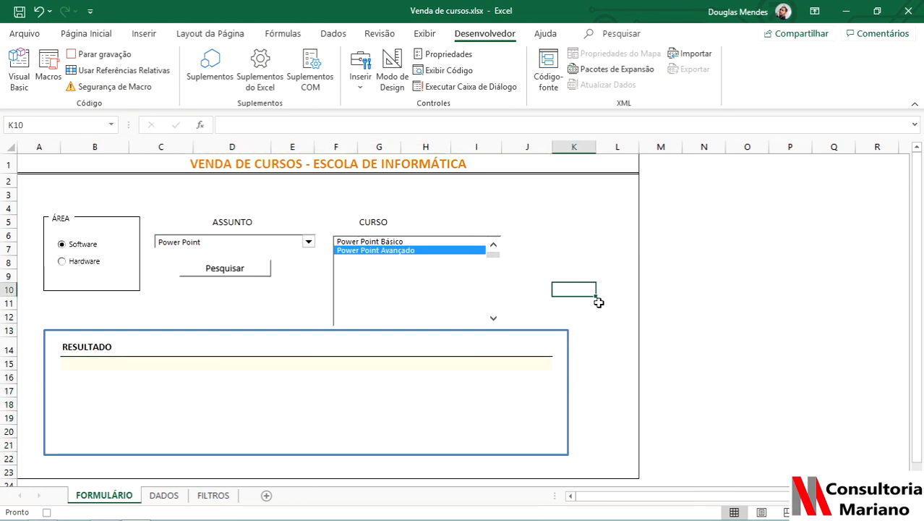
Step: Start an Advanced Filter that copies to another location, with Dados as the list range
click(334, 33)
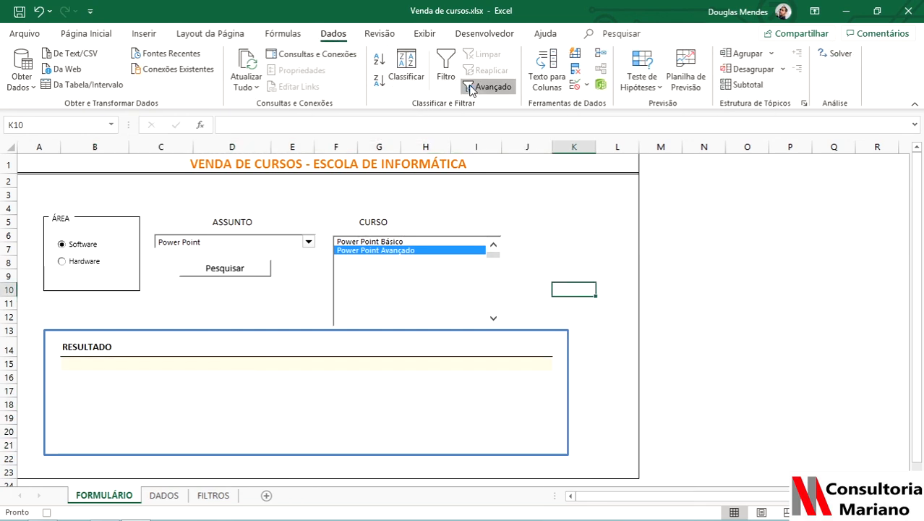
click(470, 88)
click(376, 235)
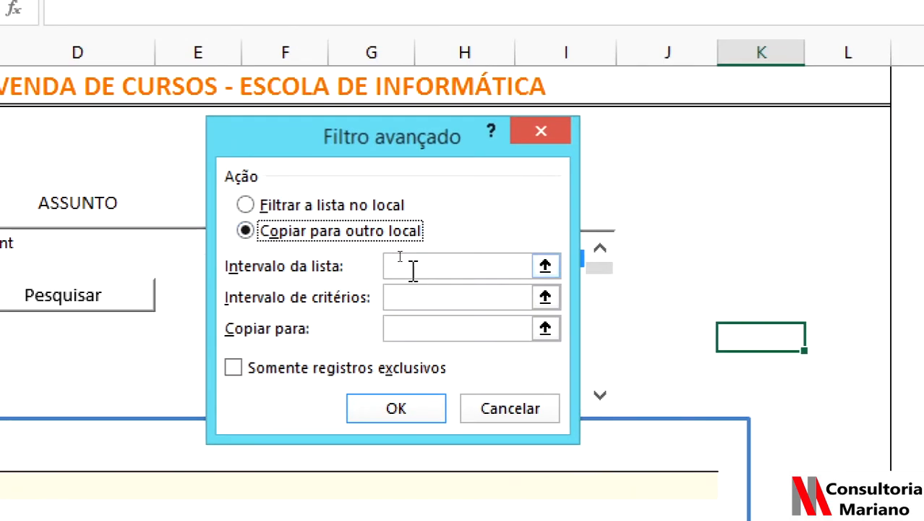
click(413, 270)
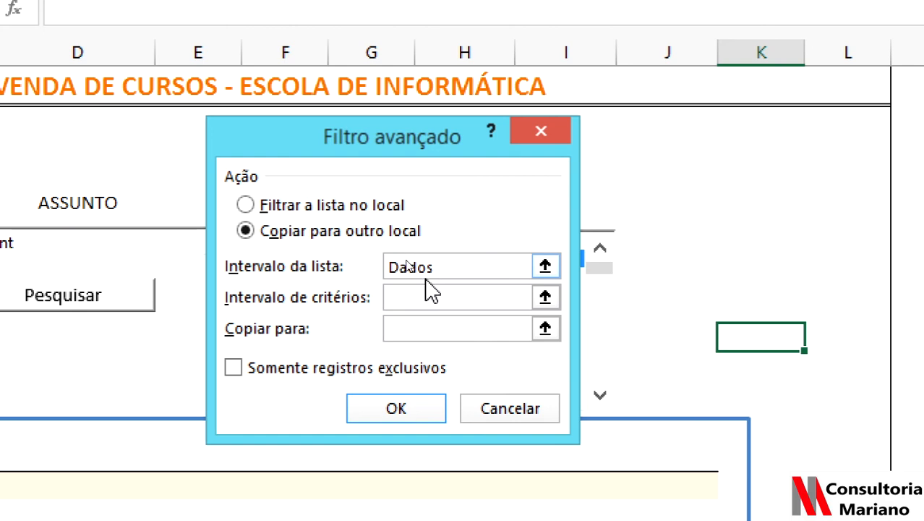
Step: Set the filter's criteria range to A1:C2 on the FILTROS sheet
click(426, 299)
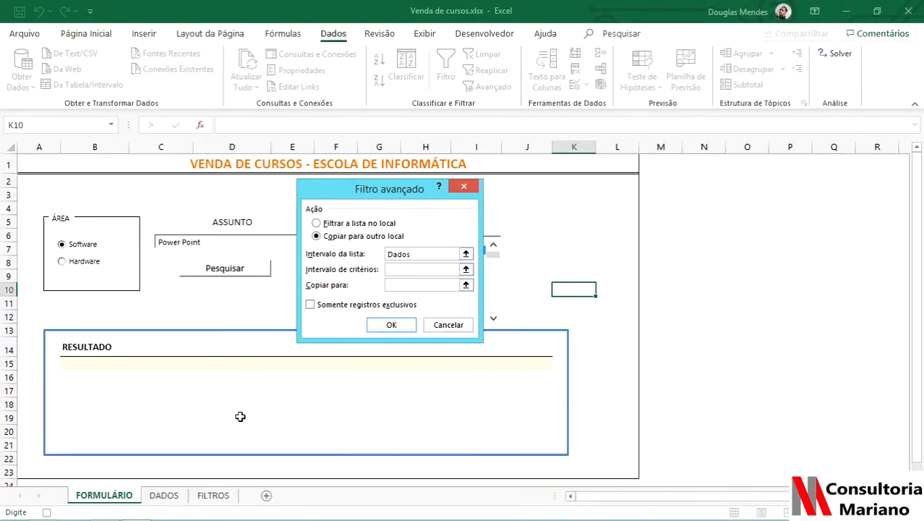
click(217, 495)
drag(389, 202, 400, 274)
drag(71, 164, 309, 176)
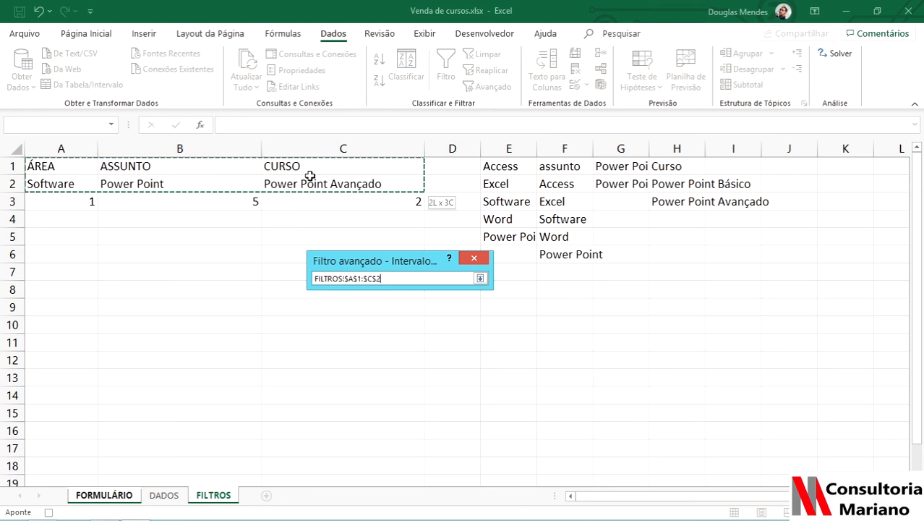
key(Return)
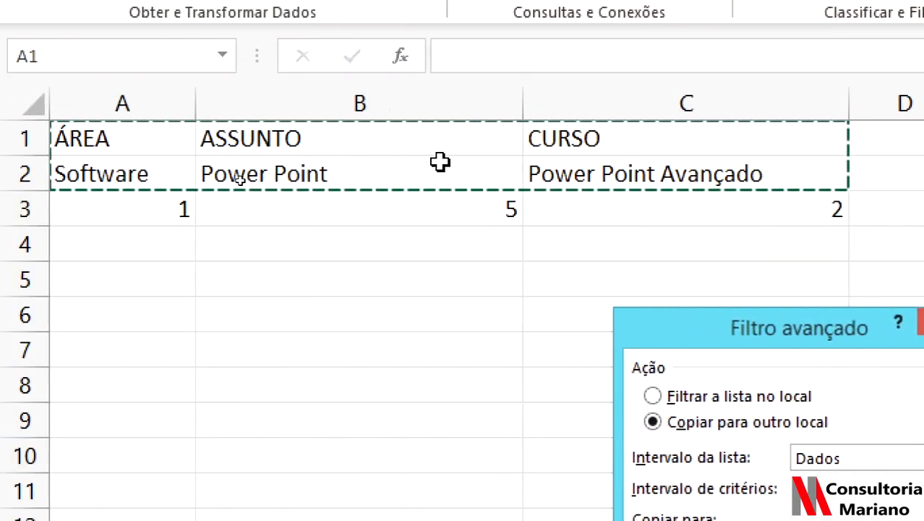
Step: Run the filter with cell B15 of the FORMULÁRIO sheet as the copy destination and stop recording the macro
drag(773, 354, 475, 216)
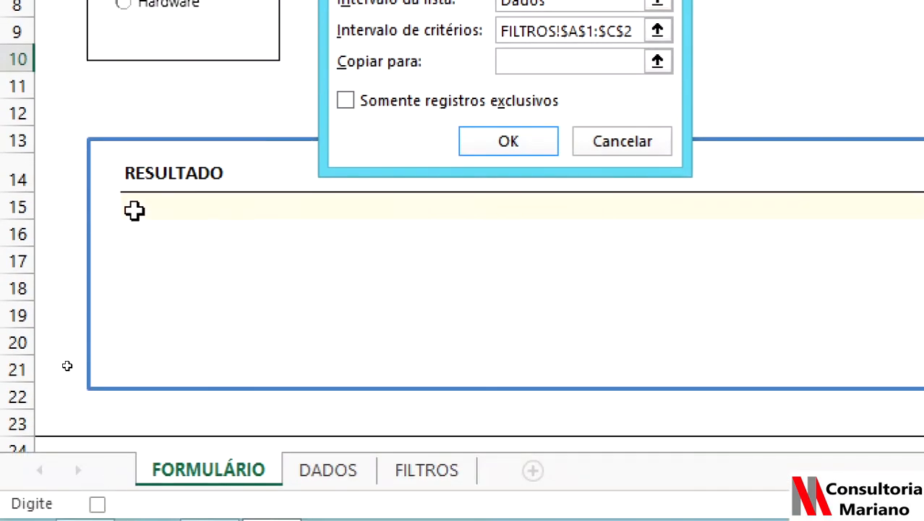
click(134, 207)
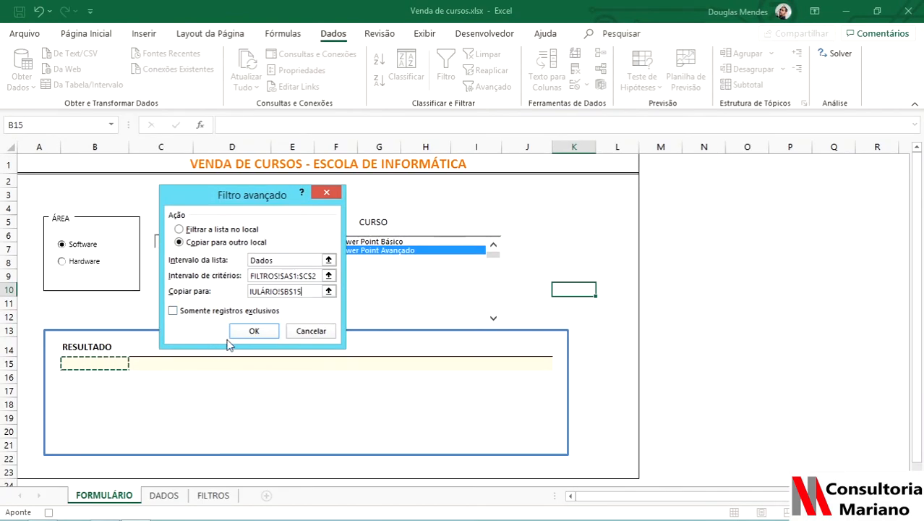
click(254, 332)
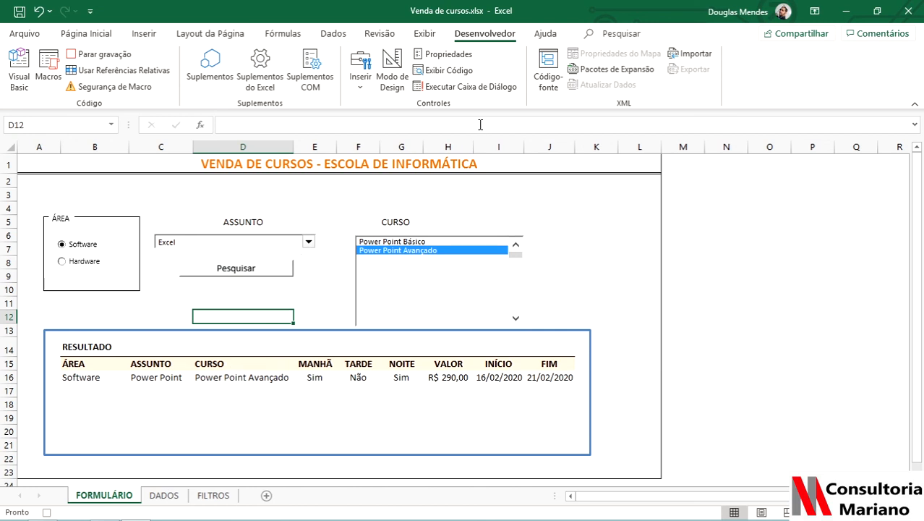
click(110, 56)
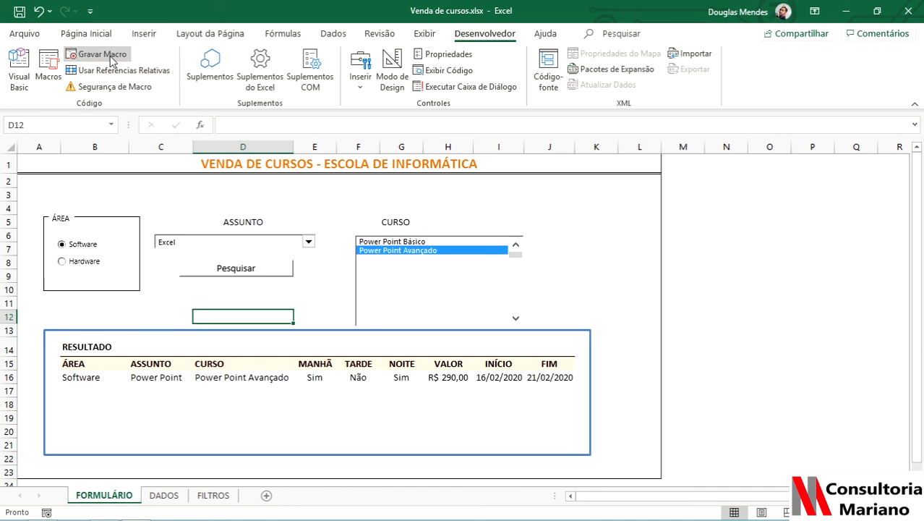
Step: Assign the Pesquisar macro to the Pesquisar button and deselect the button
right_click(236, 268)
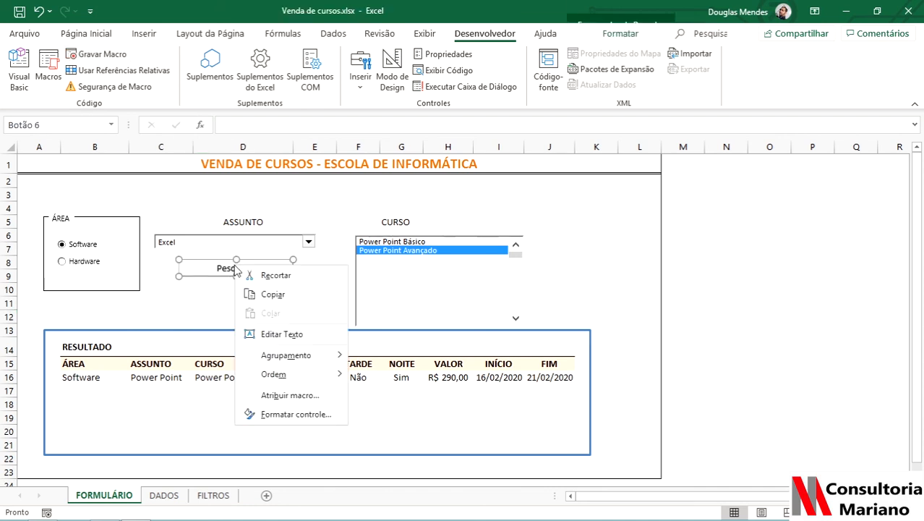
click(270, 397)
click(174, 335)
double_click(174, 335)
click(209, 327)
Step: Test the Pesquisar button with the subject Excel and the course Excel com VBA, checking the subject and course in the result row
click(310, 244)
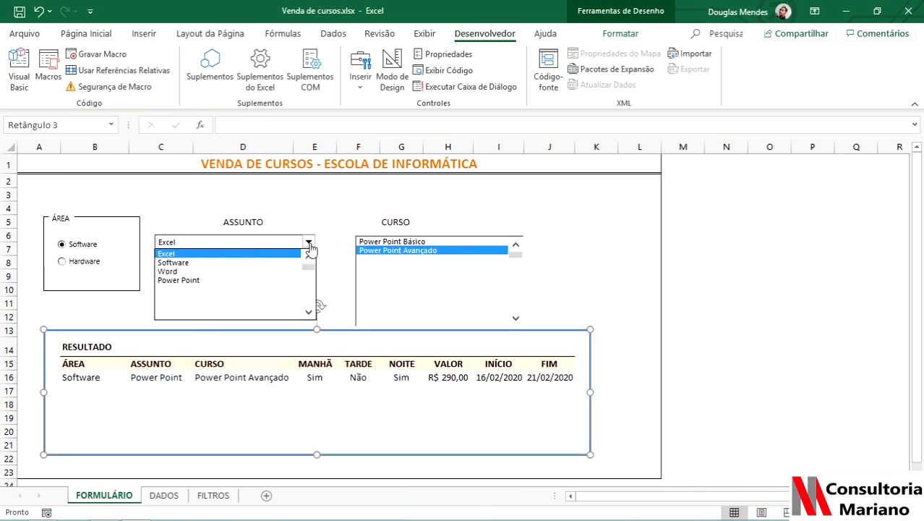
click(203, 262)
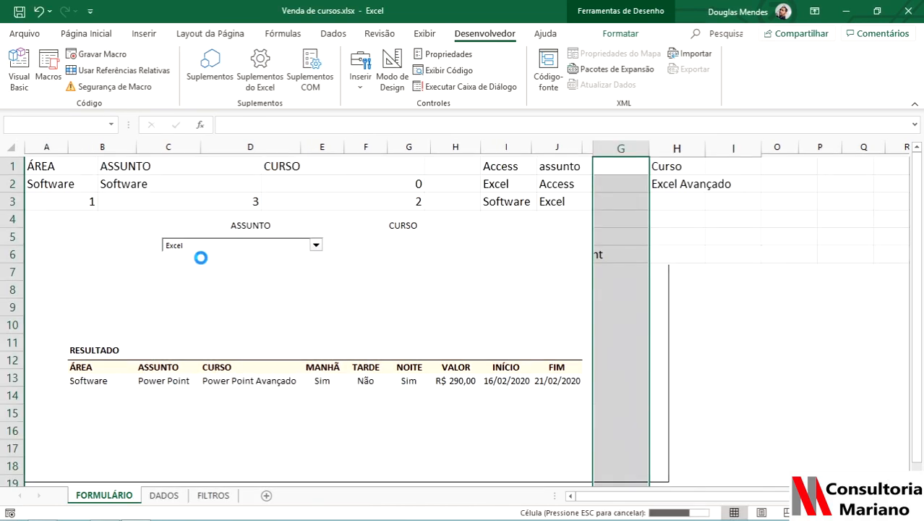
click(309, 243)
click(308, 256)
click(308, 256)
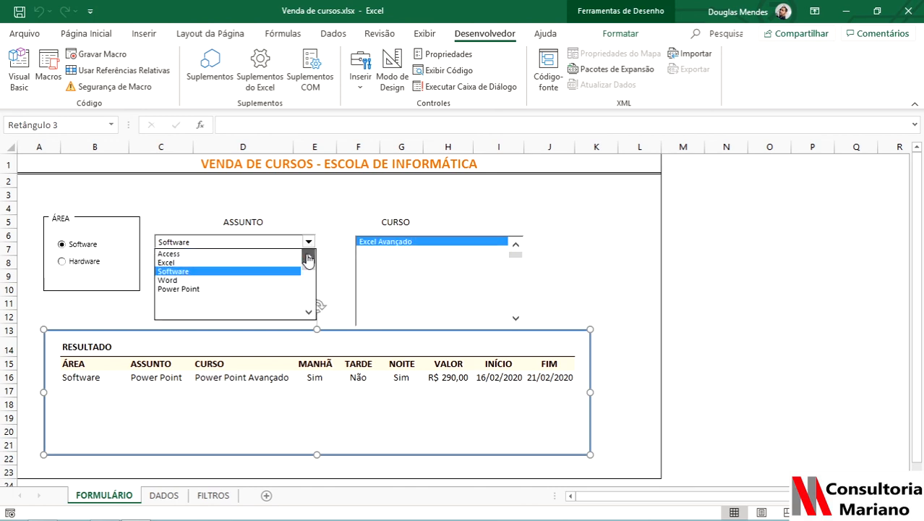
click(222, 262)
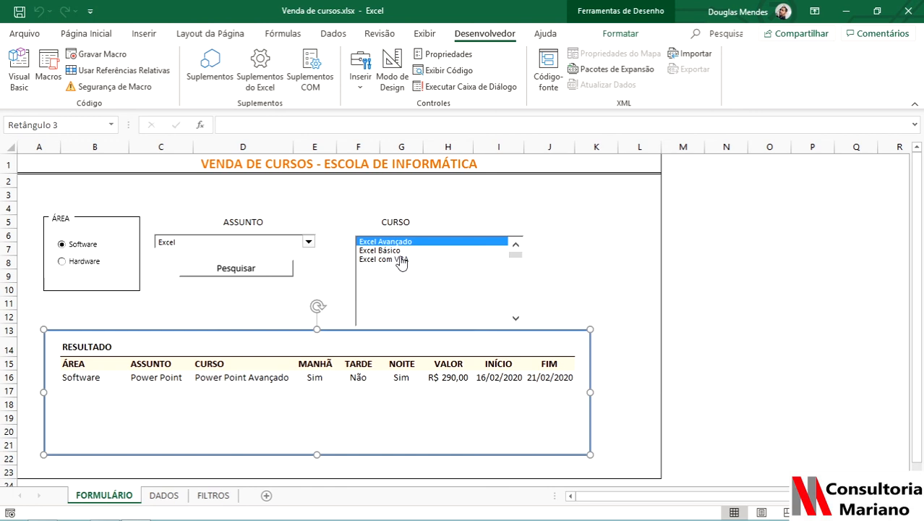
click(400, 259)
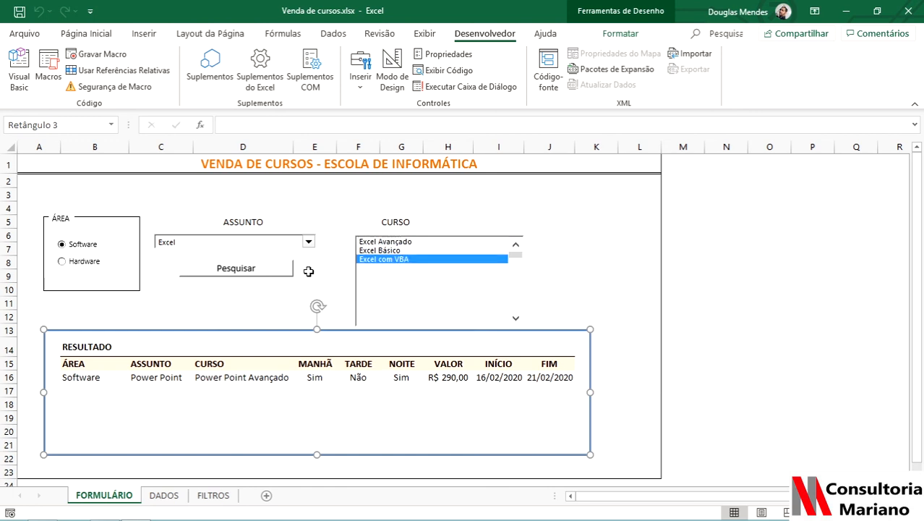
click(256, 269)
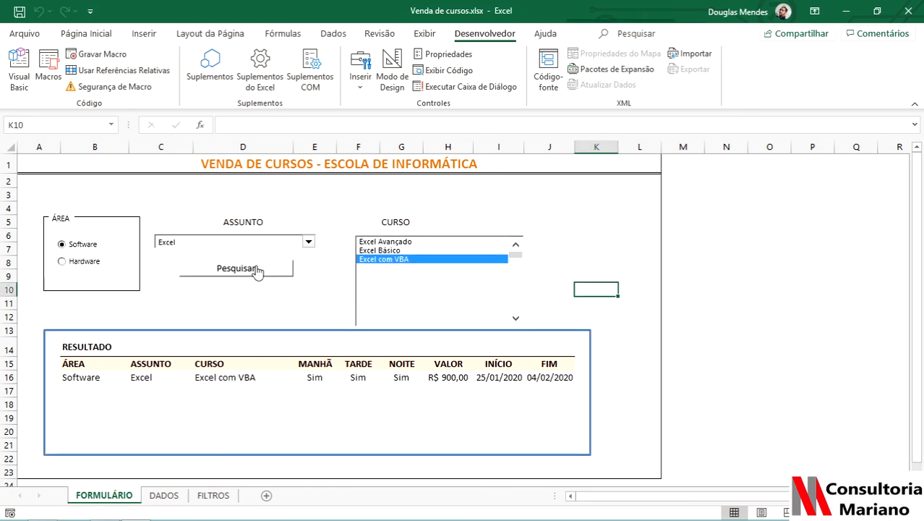
drag(144, 379, 232, 379)
Step: Test the Pesquisar button with the Hardware area, the subject Manutenção de Micros and the course Manutenção II, and check the result rows
click(101, 269)
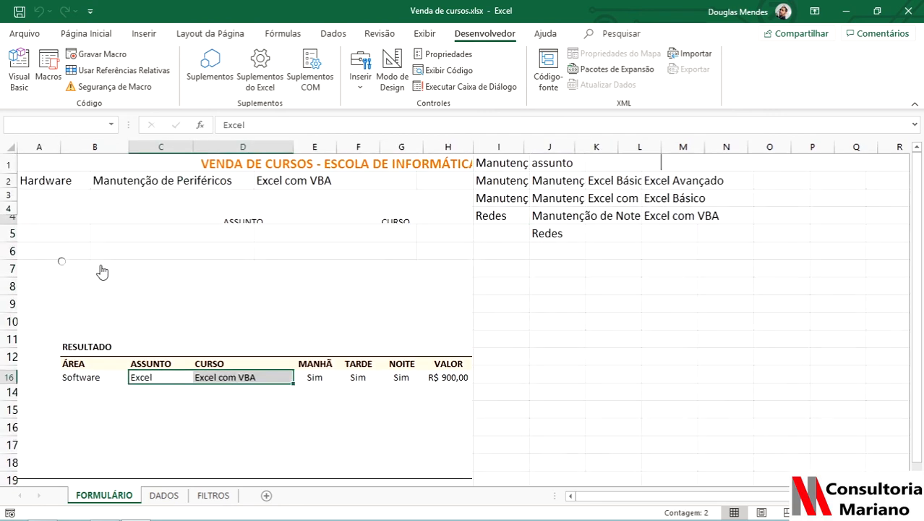
click(308, 242)
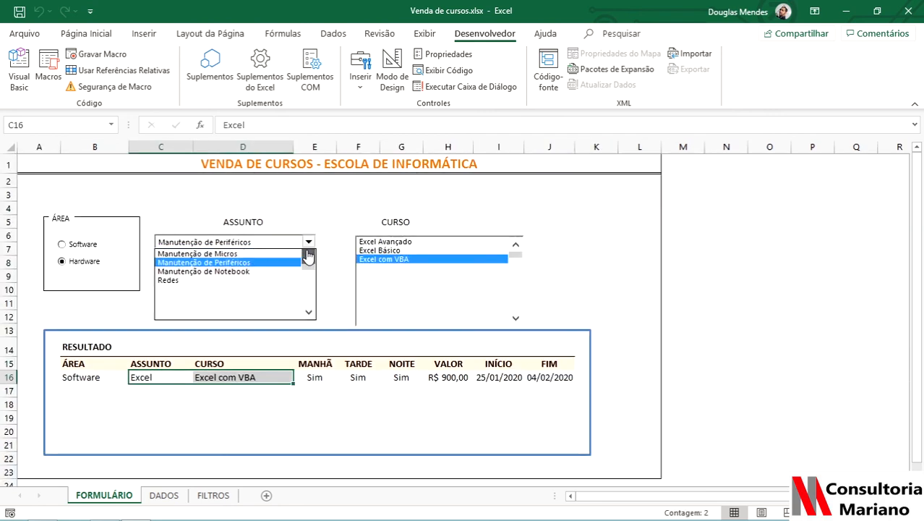
click(248, 255)
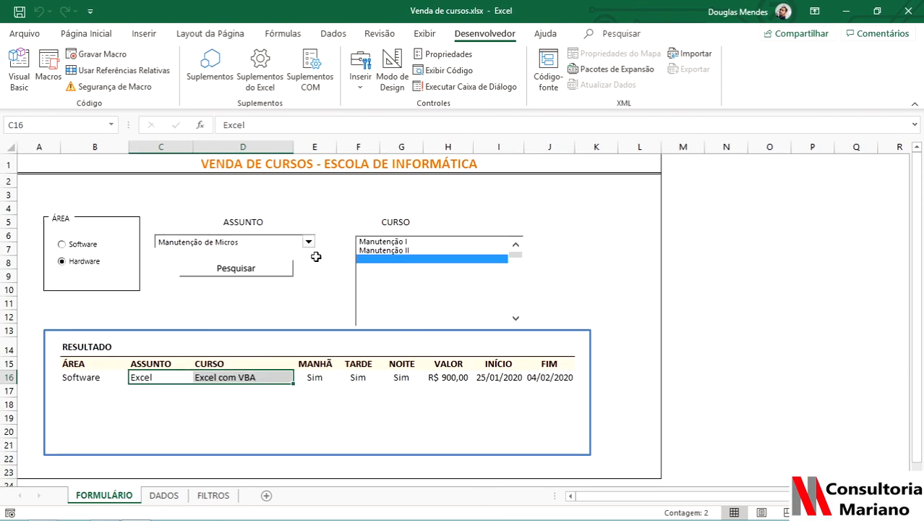
click(394, 252)
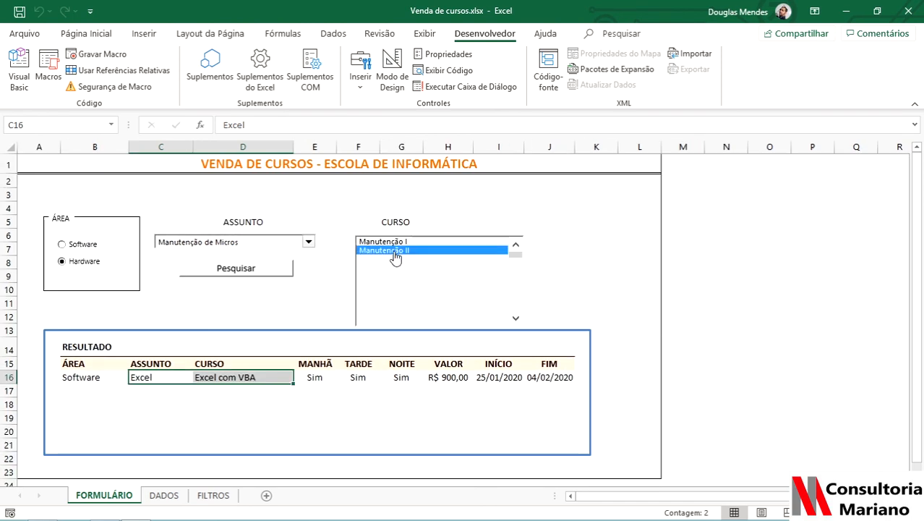
click(258, 269)
drag(89, 378, 563, 418)
click(259, 310)
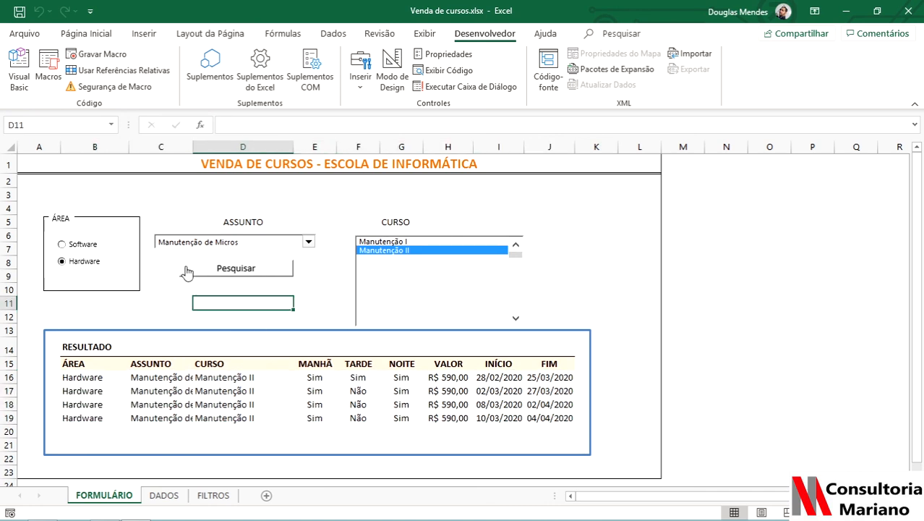